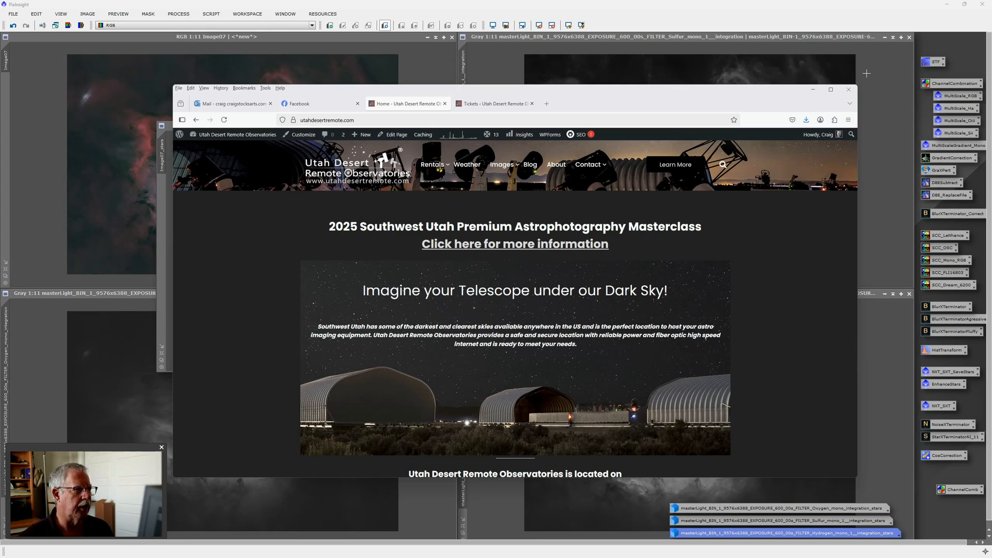
Bring PixInsight to the front, reposition the Image07_stars window and restore the minimized Oxygen stars image.
{"action": "left_click", "coordinate": [503, 6]}
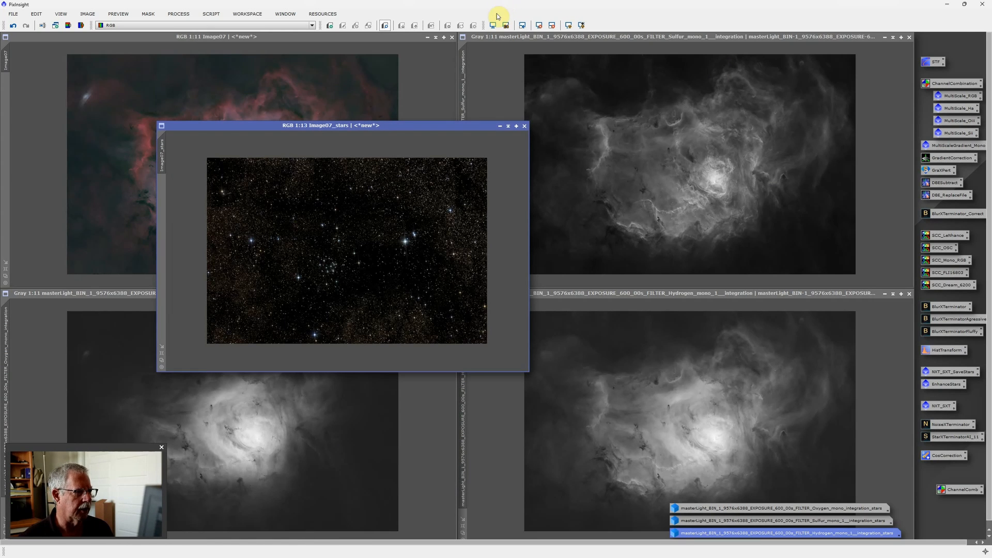
{"action": "left_click_drag", "start_coordinate": [372, 128], "coordinate": [546, 181]}
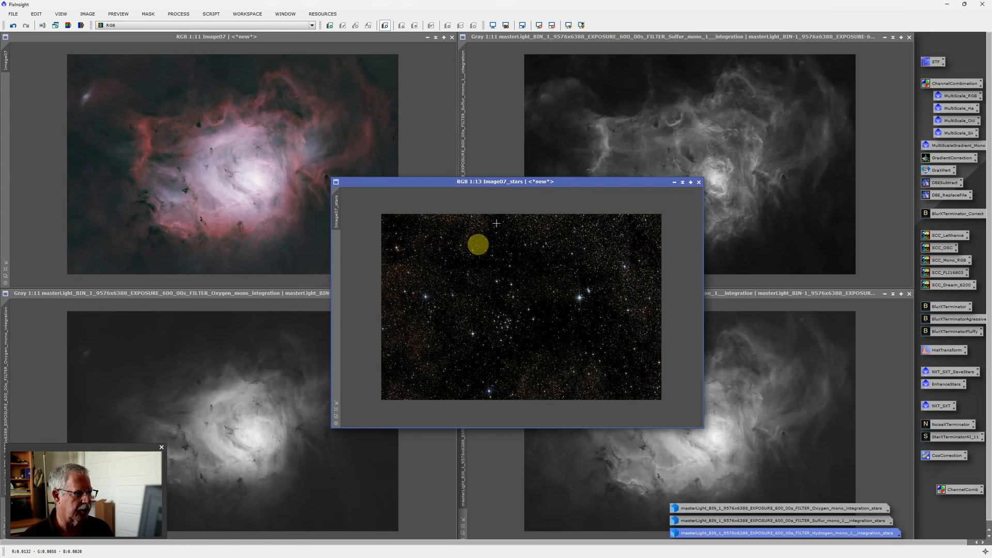
{"action": "left_click_drag", "start_coordinate": [512, 182], "coordinate": [414, 138]}
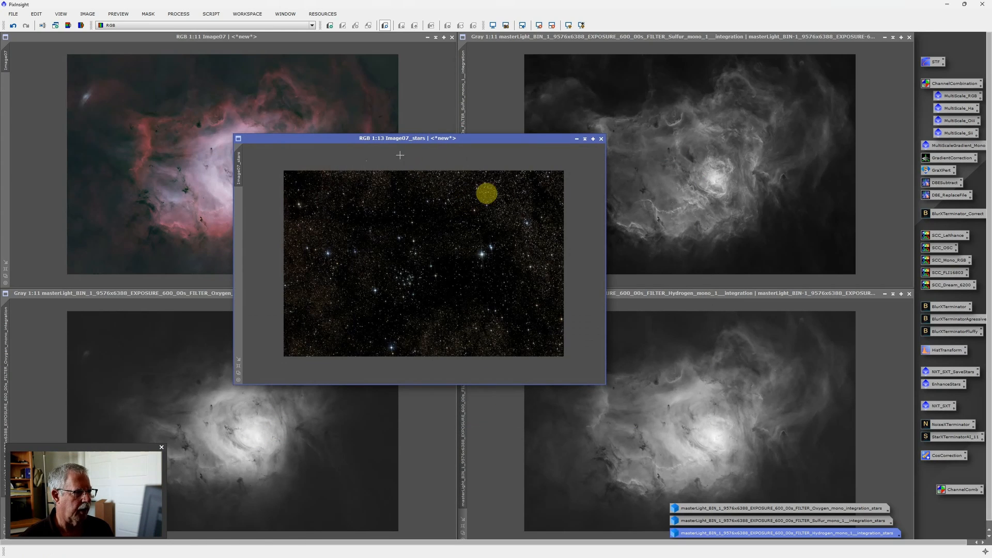
{"action": "double_click", "coordinate": [837, 510]}
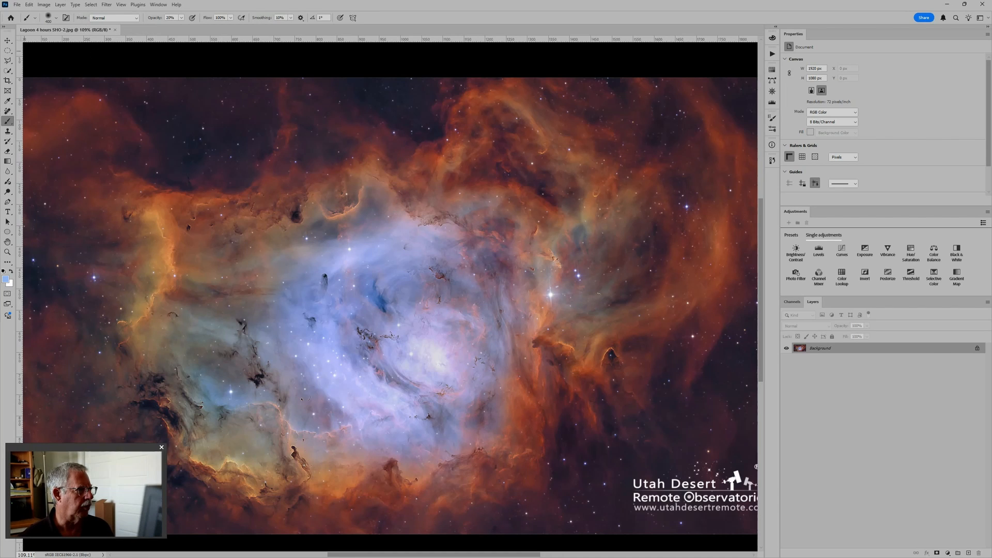
In Photoshop, close "Lagoon 4 hours SHO-2.jpg" without saving and start the script that loads files into a layer stack.
{"action": "left_click", "coordinate": [115, 29]}
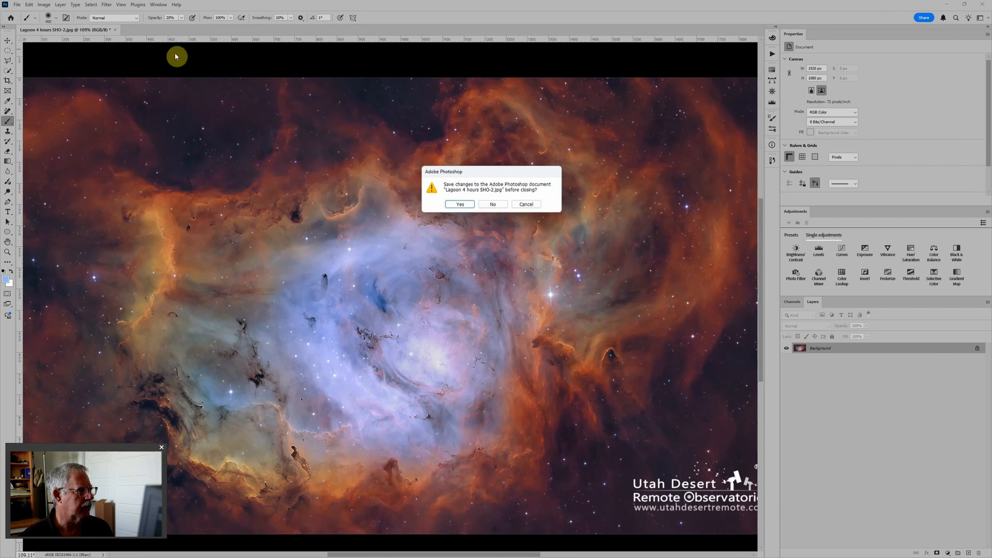
{"action": "left_click", "coordinate": [492, 205]}
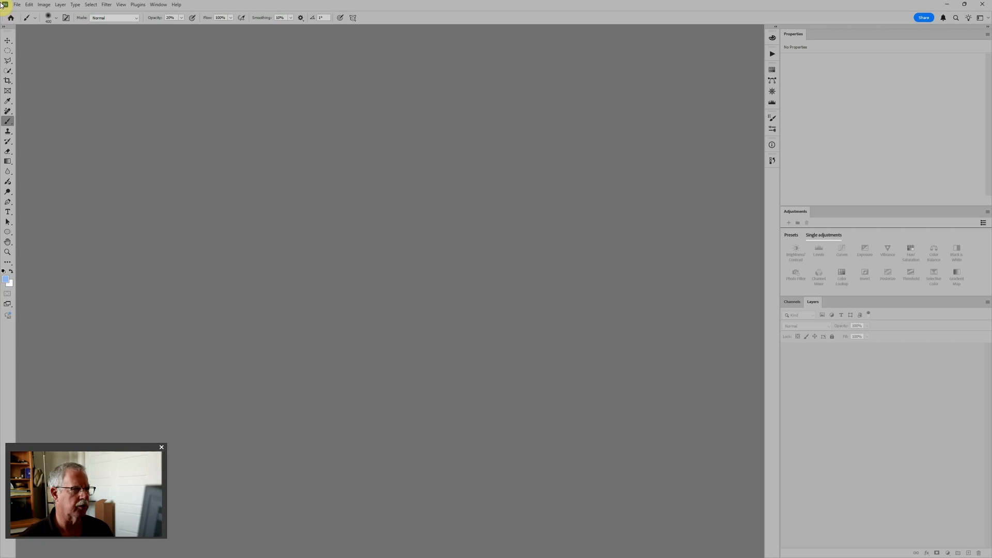
{"action": "left_click", "coordinate": [17, 5]}
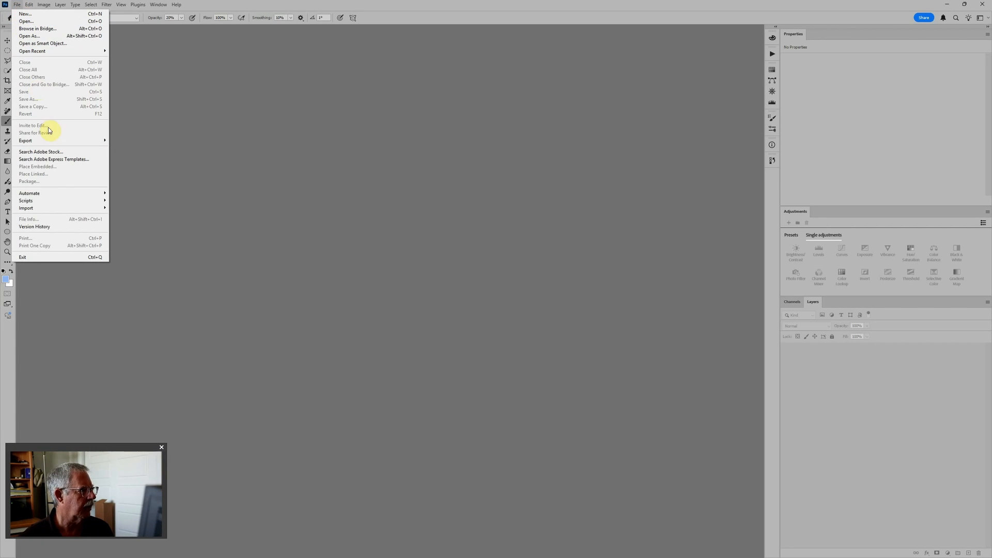
{"action": "mouse_move", "coordinate": [57, 201]}
{"action": "left_click", "coordinate": [164, 254]}
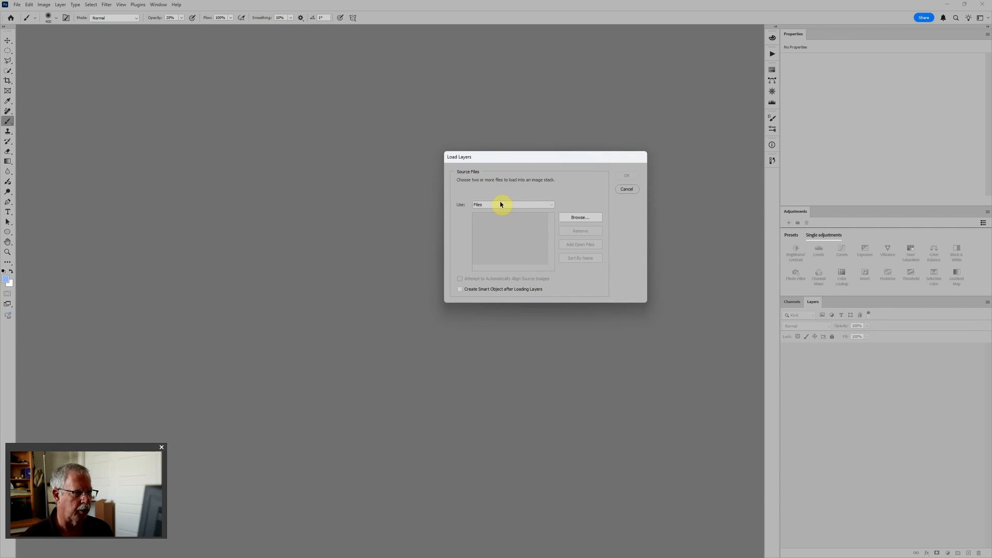
Browse drive D: through Astro and DreamScope Data to the Lagoon folder and select its five TIF files, widening the file name column.
{"action": "left_click", "coordinate": [581, 217]}
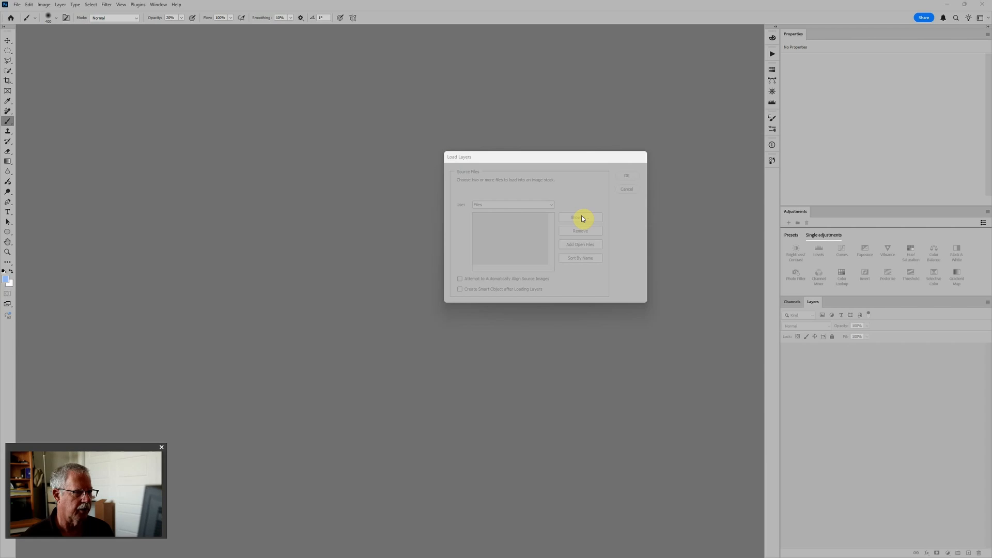
{"action": "left_click", "coordinate": [462, 350]}
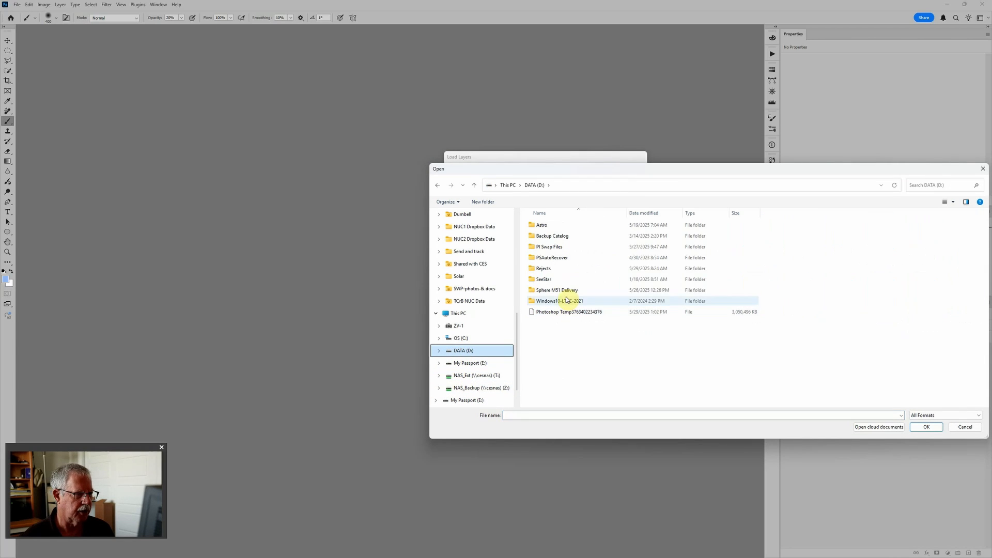
{"action": "double_click", "coordinate": [548, 226]}
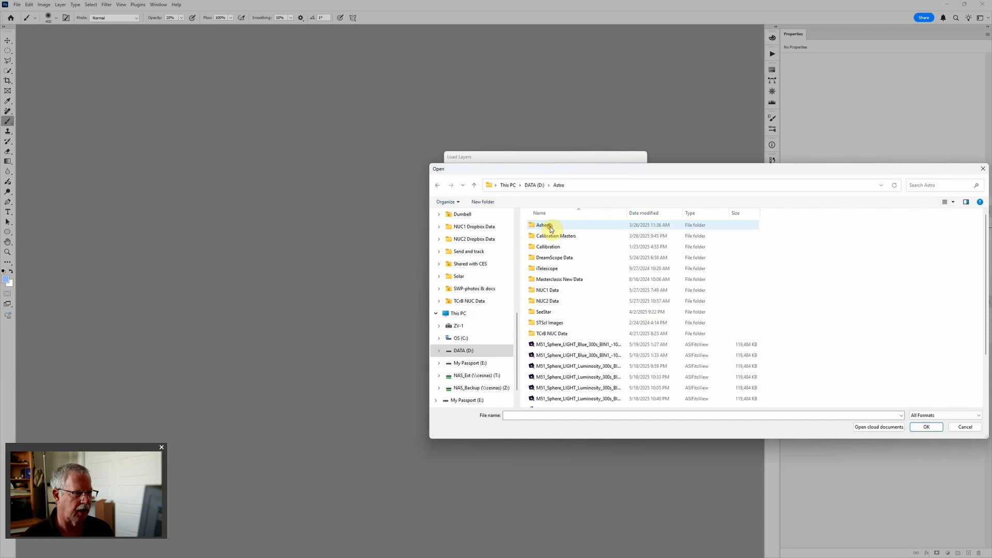
{"action": "double_click", "coordinate": [554, 258]}
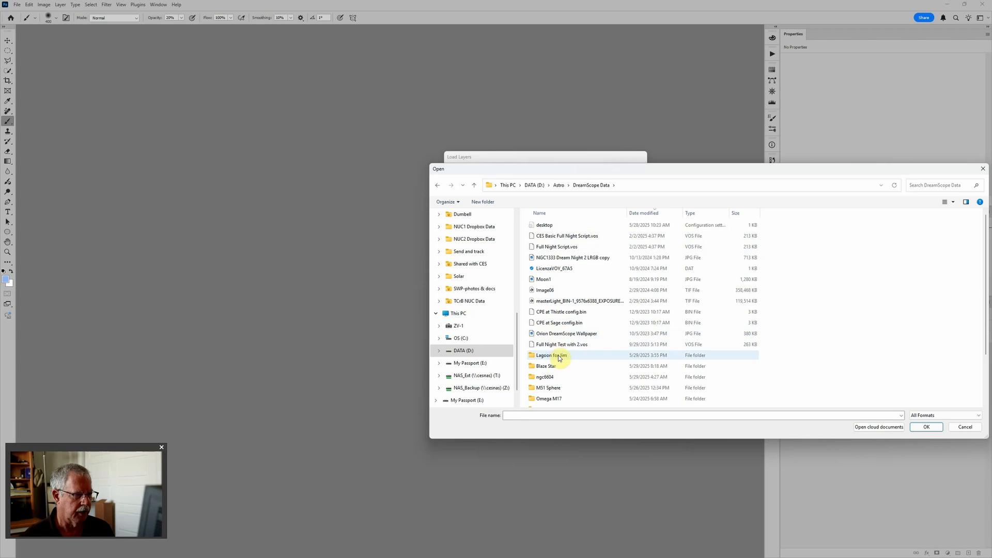
{"action": "double_click", "coordinate": [559, 356]}
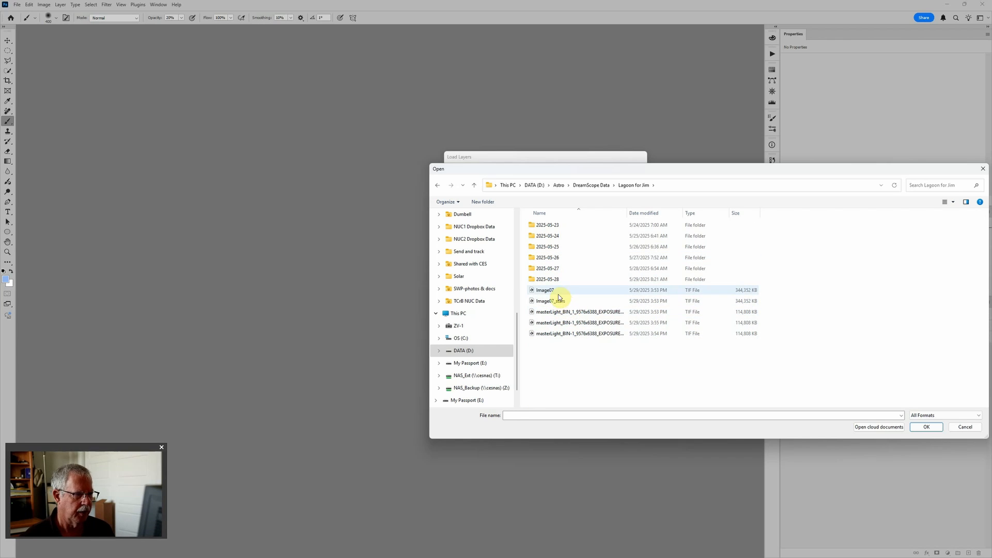
{"action": "left_click", "coordinate": [558, 290]}
{"action": "left_click", "coordinate": [569, 335], "text": "shift"}
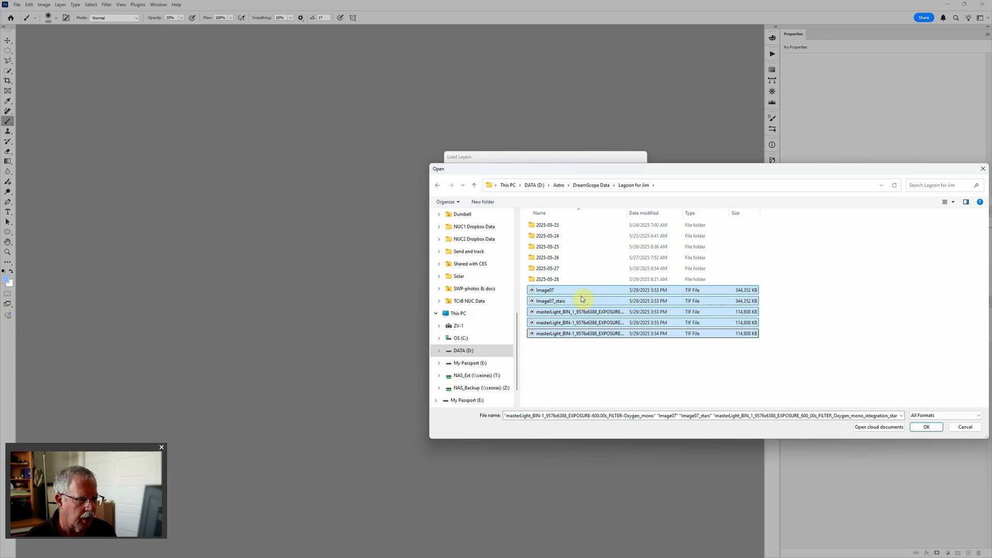
{"action": "left_click_drag", "start_coordinate": [627, 212], "coordinate": [735, 211]}
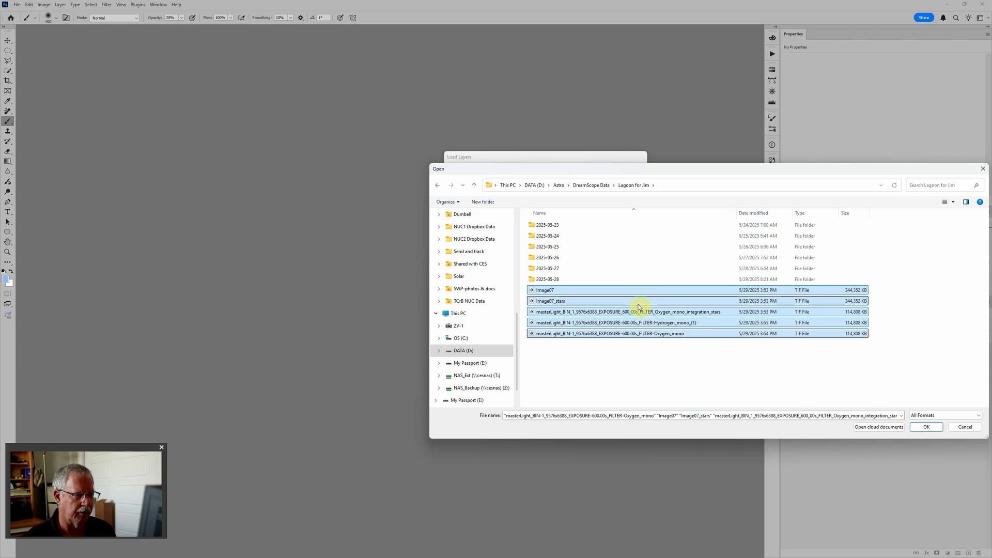
Switch to PixInsight, move the Oxygen stars image aside and activate the Sulfur integration image.
{"action": "mouse_move", "coordinate": [628, 551]}
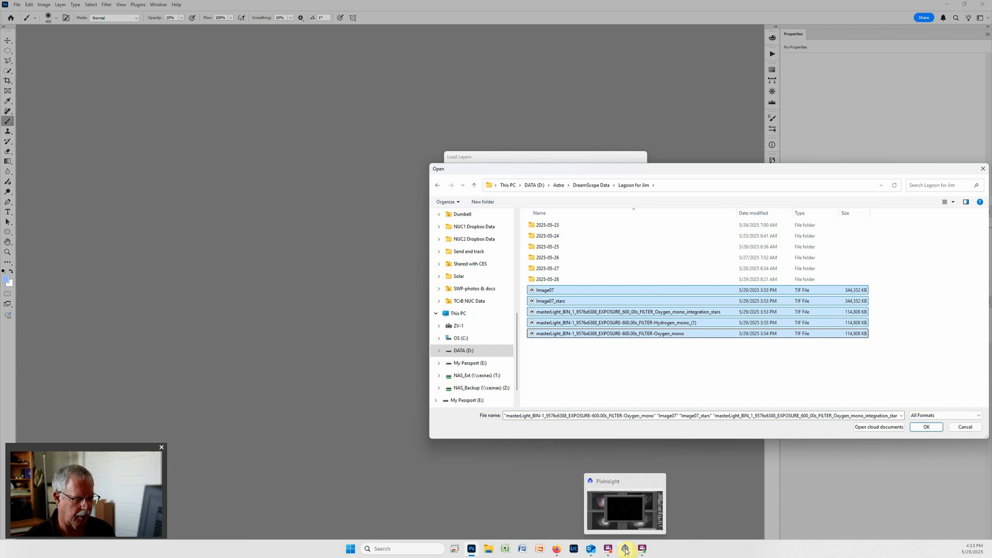
{"action": "left_click", "coordinate": [626, 551]}
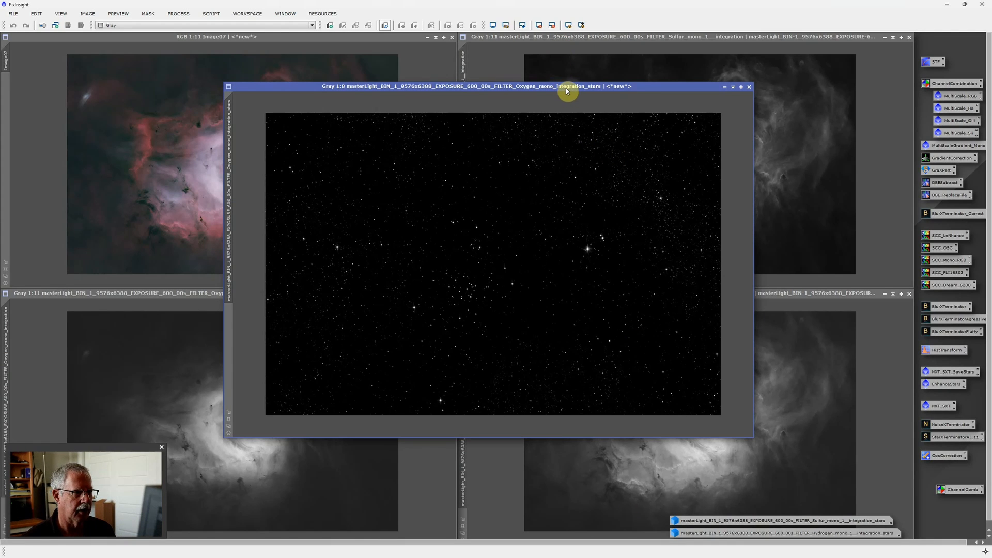
{"action": "left_click_drag", "start_coordinate": [566, 88], "coordinate": [388, 123]}
{"action": "left_click", "coordinate": [687, 36]}
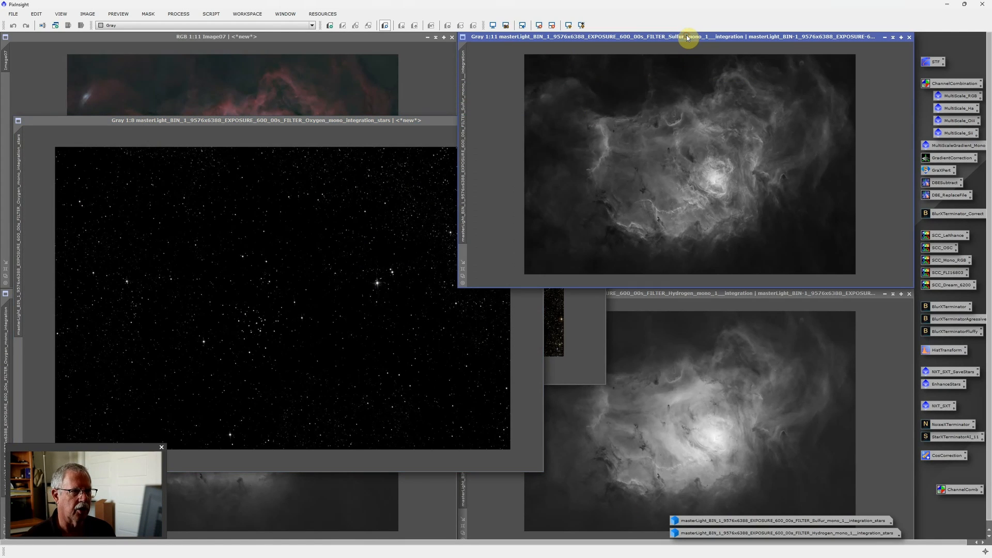
Start saving the Sulfur image under a new location, choosing the Lagoon folder inside D:, Astro, DreamScope Data.
{"action": "left_click", "coordinate": [13, 14]}
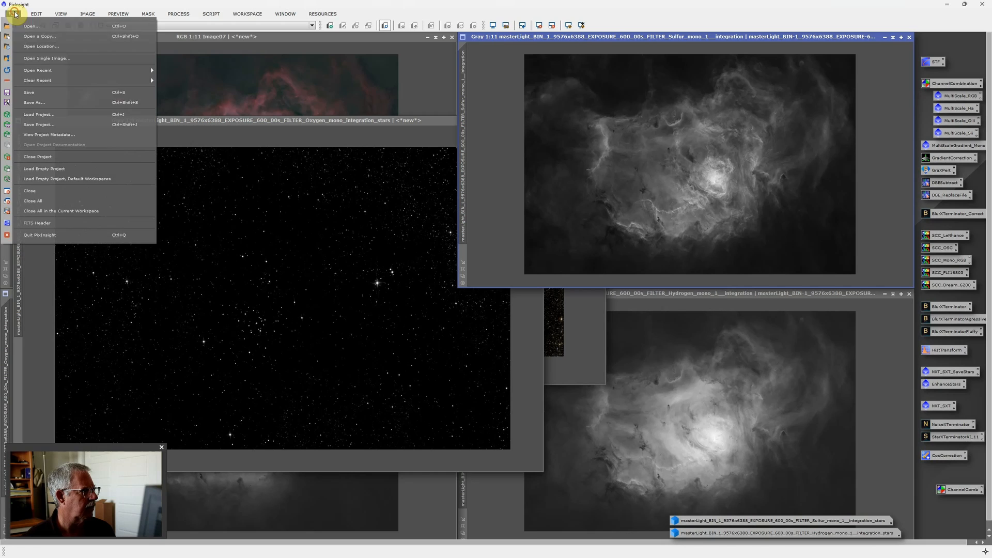
{"action": "left_click", "coordinate": [34, 102]}
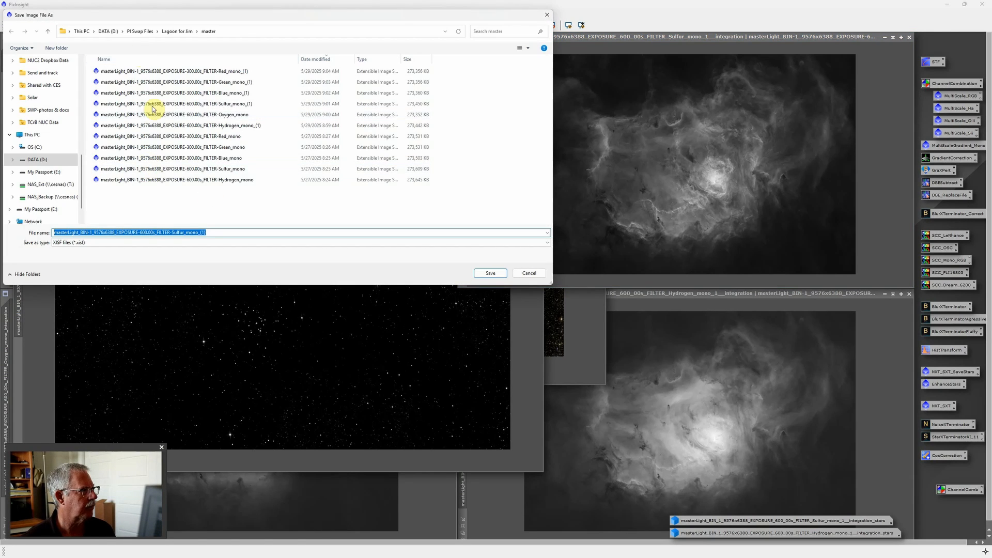
{"action": "left_click", "coordinate": [105, 32]}
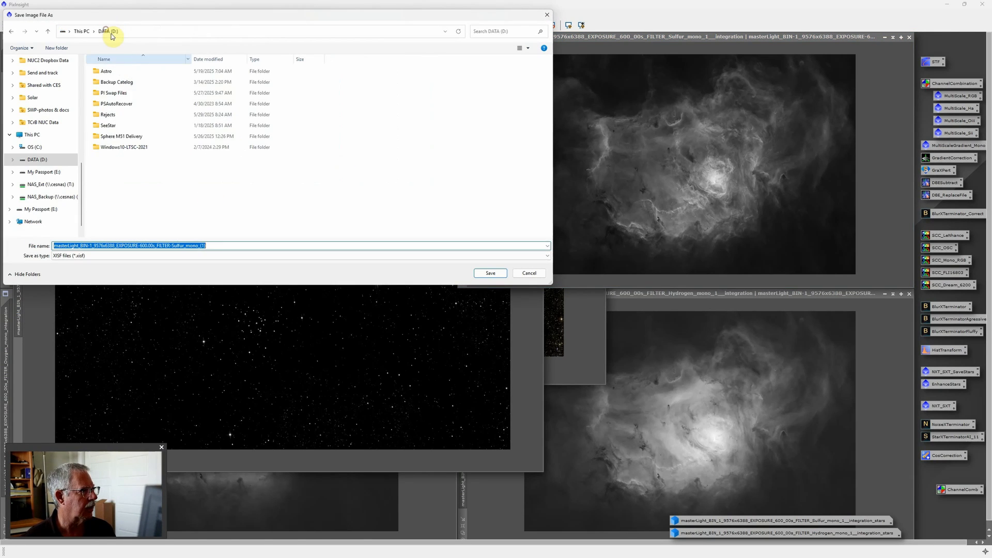
{"action": "double_click", "coordinate": [111, 72]}
{"action": "double_click", "coordinate": [118, 103]}
{"action": "double_click", "coordinate": [120, 98]}
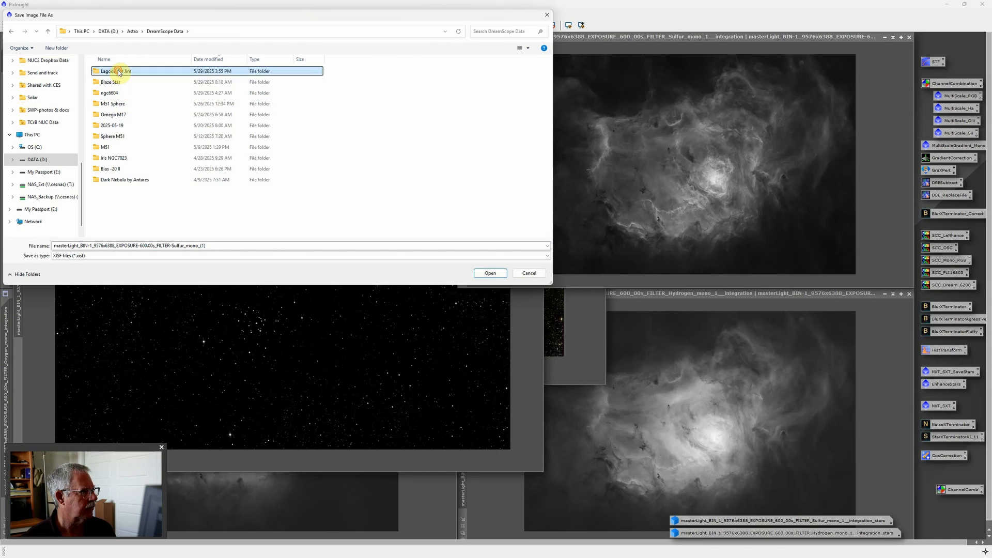
Save the Sulfur image in TIFF format as 16-bit unsigned integer without compression.
{"action": "left_click", "coordinate": [100, 255]}
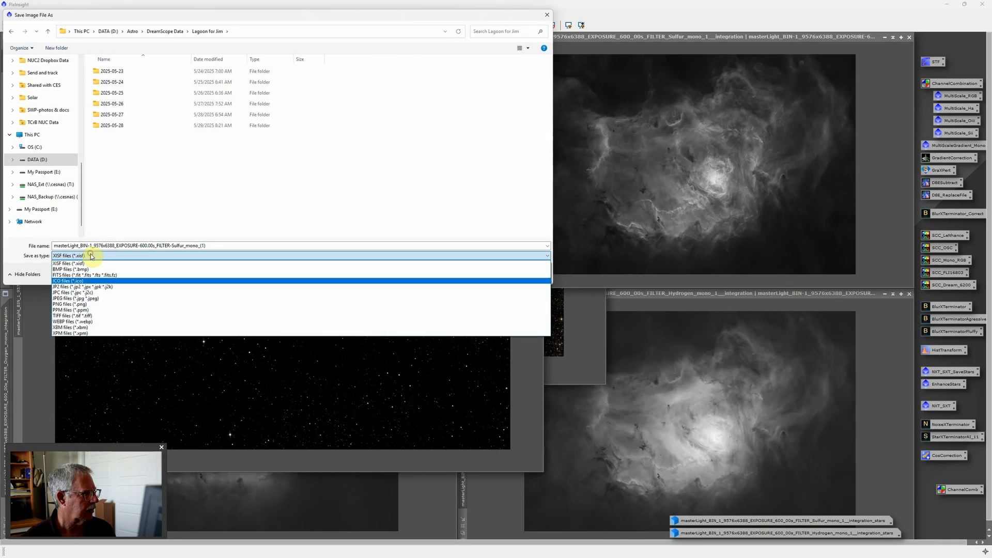
{"action": "left_click", "coordinate": [82, 316]}
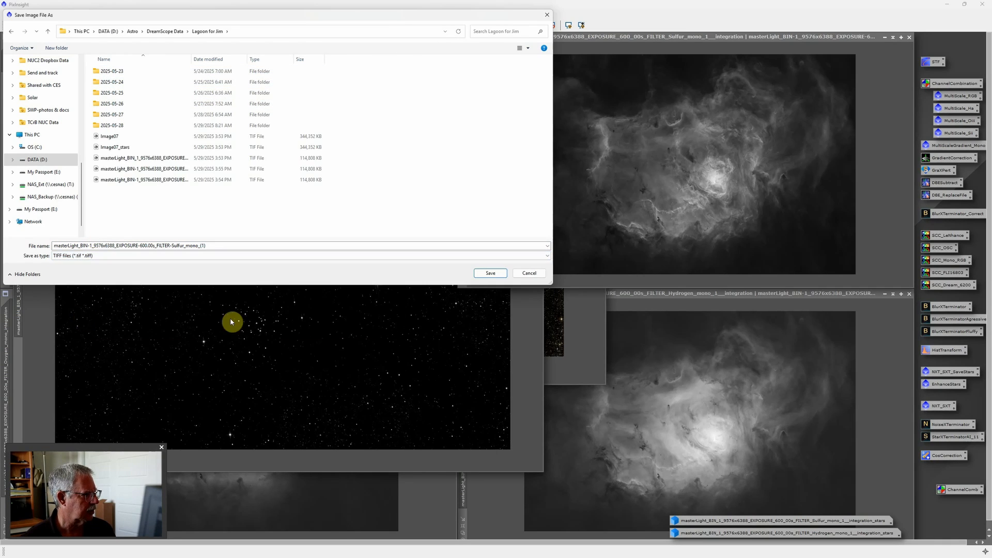
{"action": "left_click", "coordinate": [497, 274]}
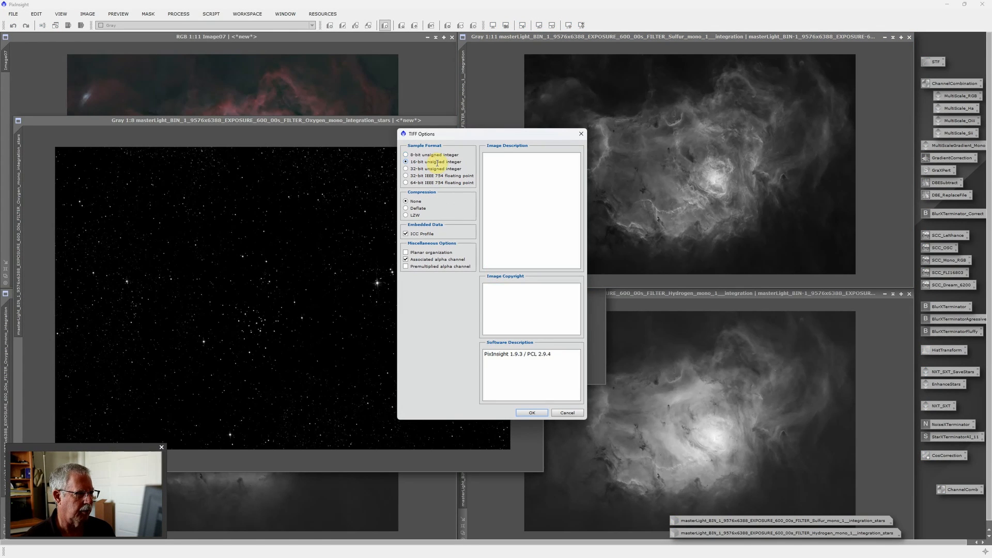
{"action": "left_click", "coordinate": [534, 412]}
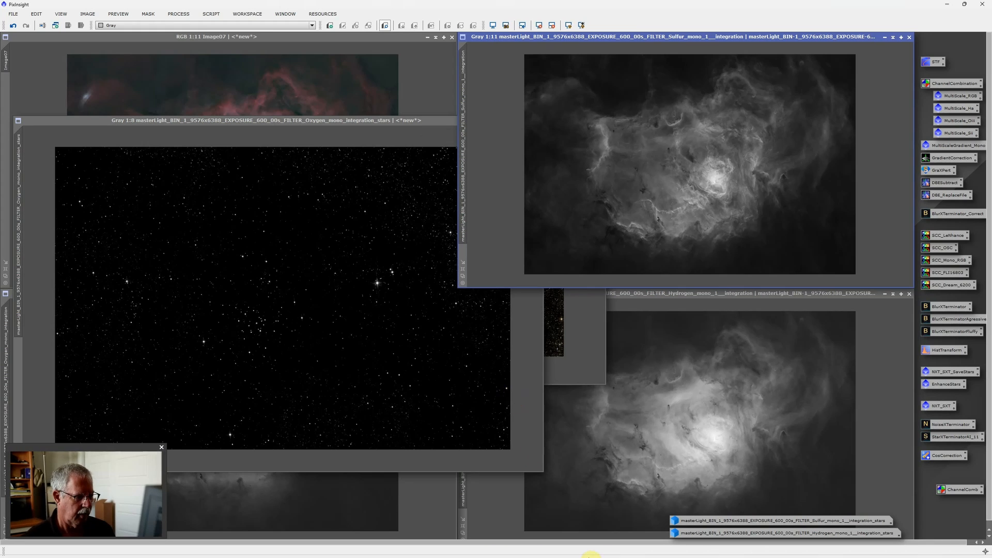
Switch back to Photoshop, add the Sulfur_mono_(1) TIF to the file selection and load all six files as layers.
{"action": "mouse_move", "coordinate": [590, 557]}
{"action": "left_click", "coordinate": [471, 550]}
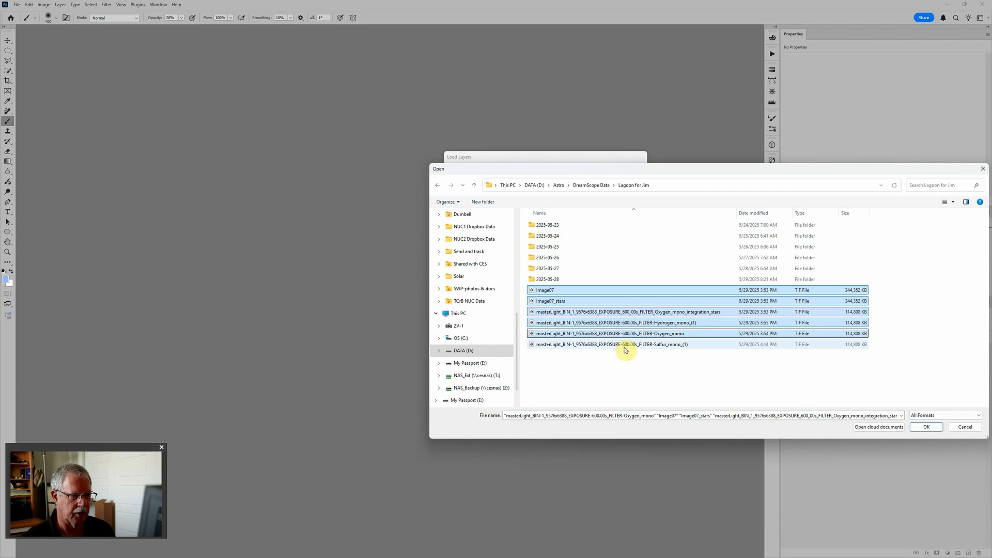
{"action": "left_click", "coordinate": [626, 350], "text": "ctrl"}
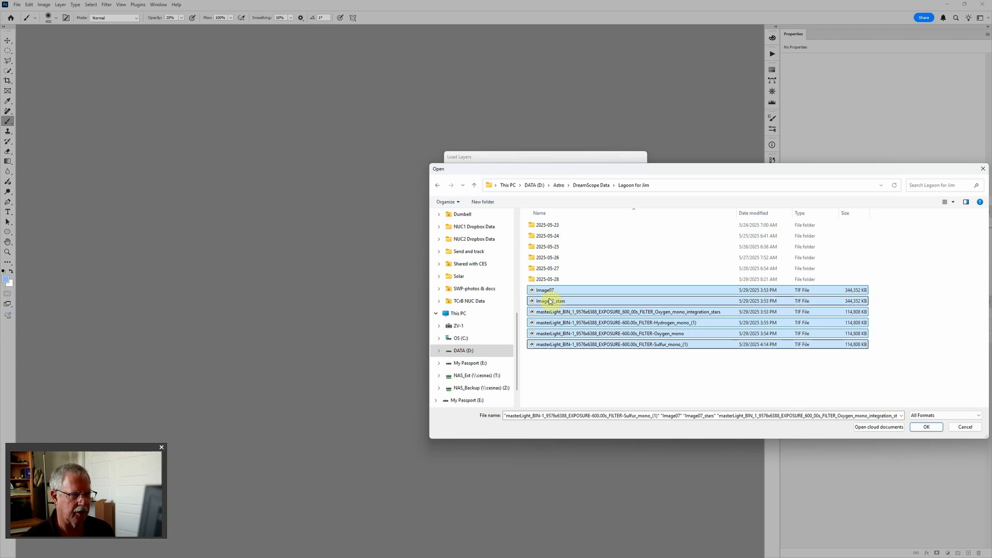
{"action": "left_click", "coordinate": [933, 427]}
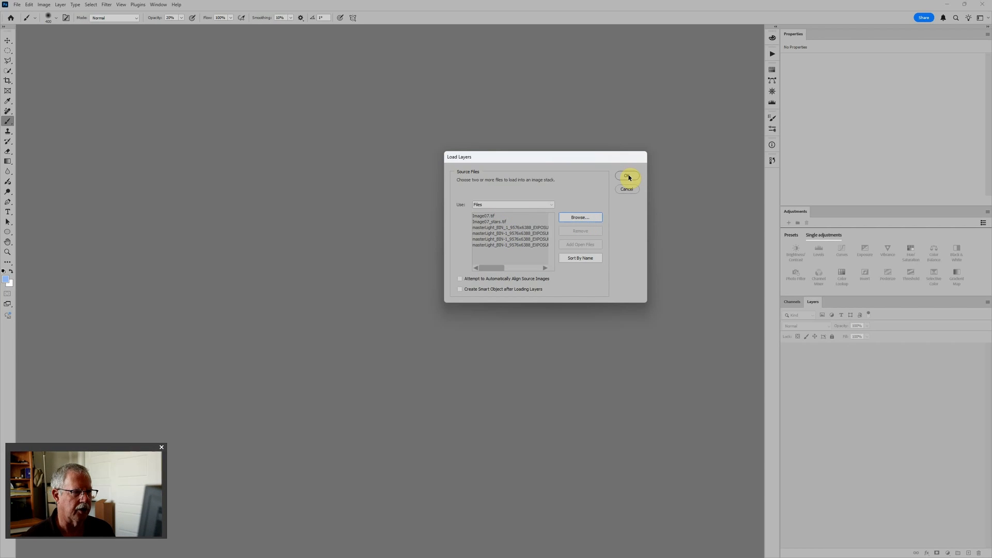
{"action": "left_click", "coordinate": [627, 176]}
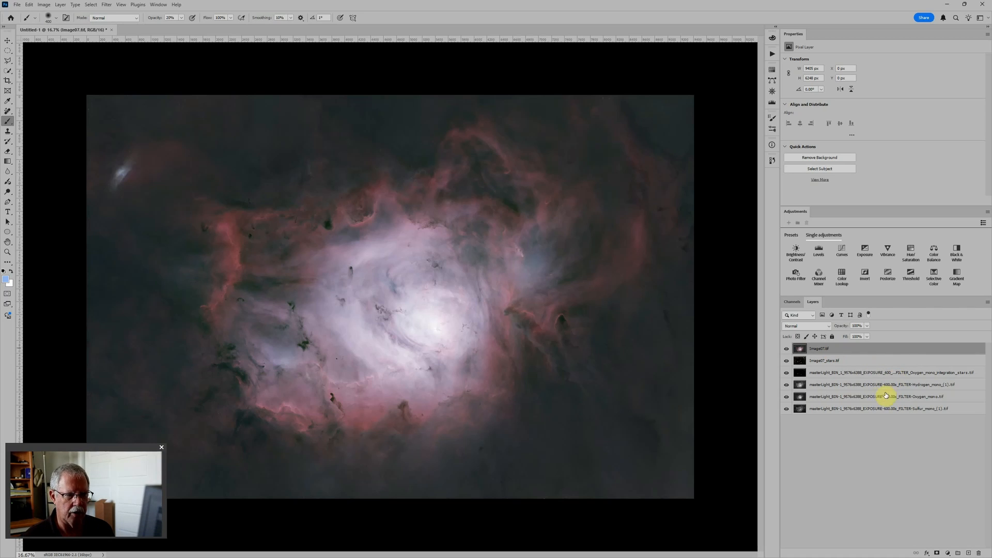
Put the Image07.tif layer in a group named RGB and move the group to the bottom of the layer stack.
{"action": "key", "text": "ctrl+g"}
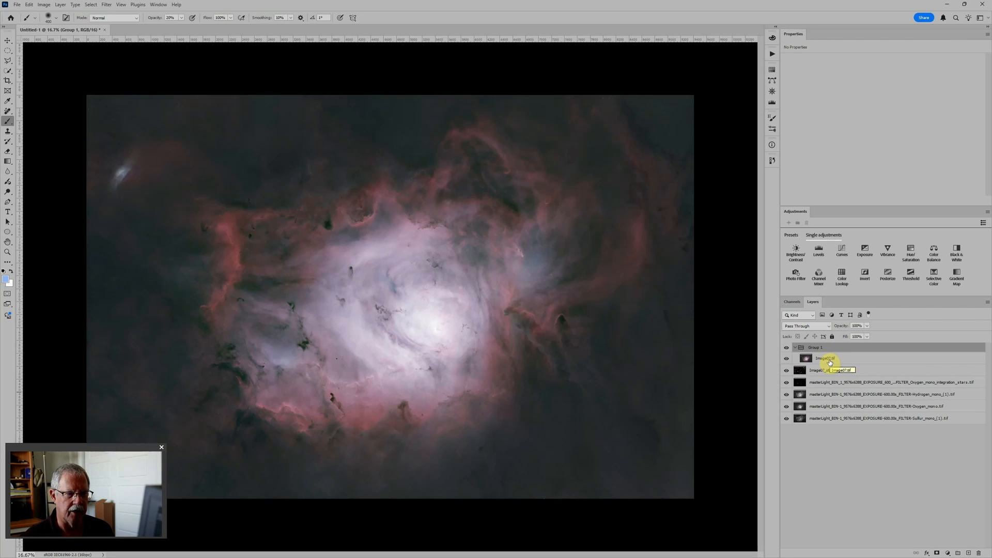
{"action": "double_click", "coordinate": [816, 348]}
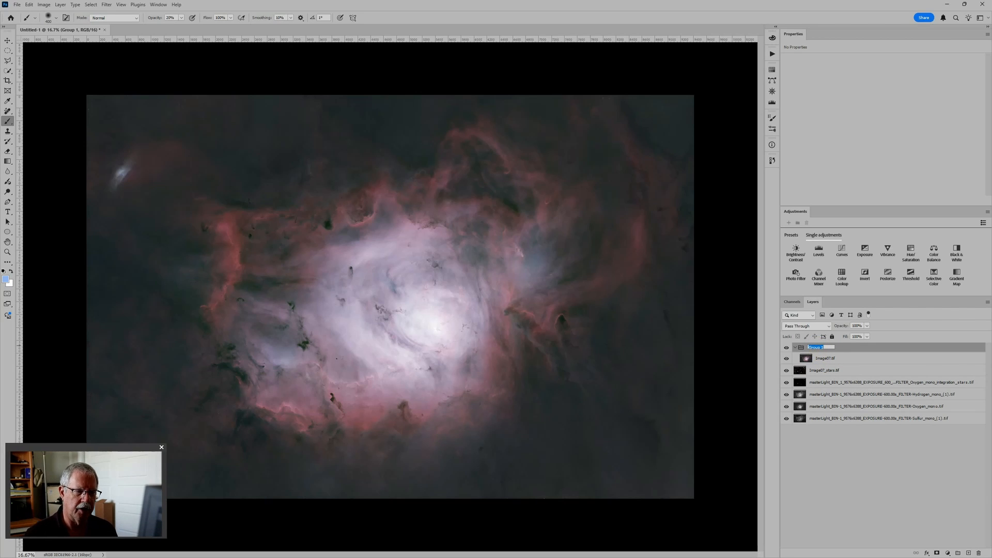
{"action": "type", "text": "RGB"}
{"action": "key", "text": "Return"}
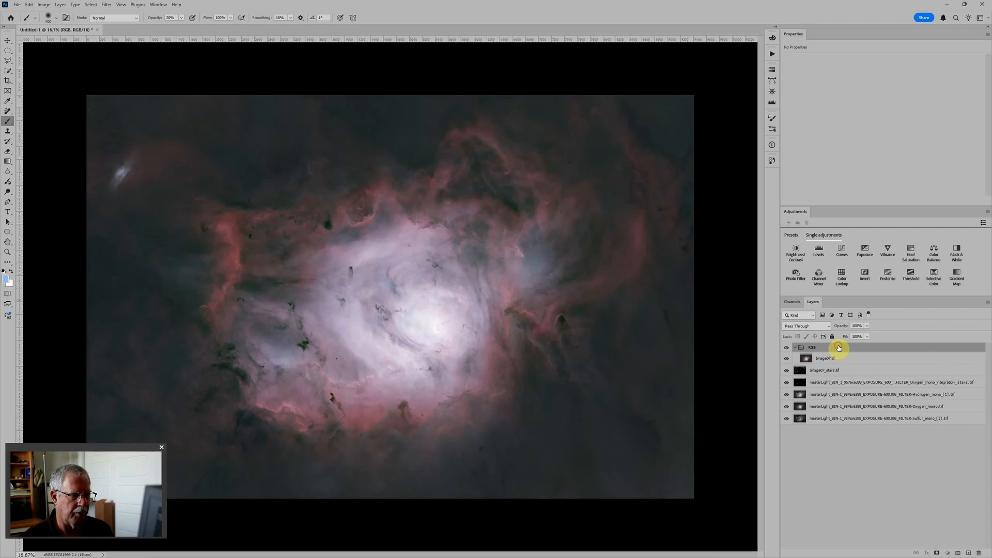
{"action": "left_click_drag", "start_coordinate": [839, 348], "coordinate": [844, 454]}
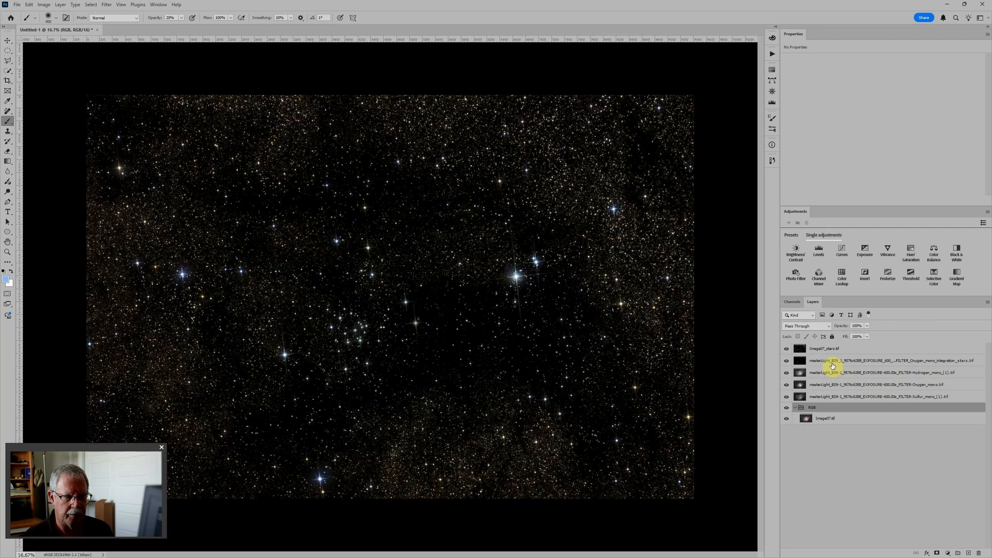
Group the Image07_stars.tif and Oxygen integration stars layers into a group named Stars.
{"action": "left_click", "coordinate": [830, 350]}
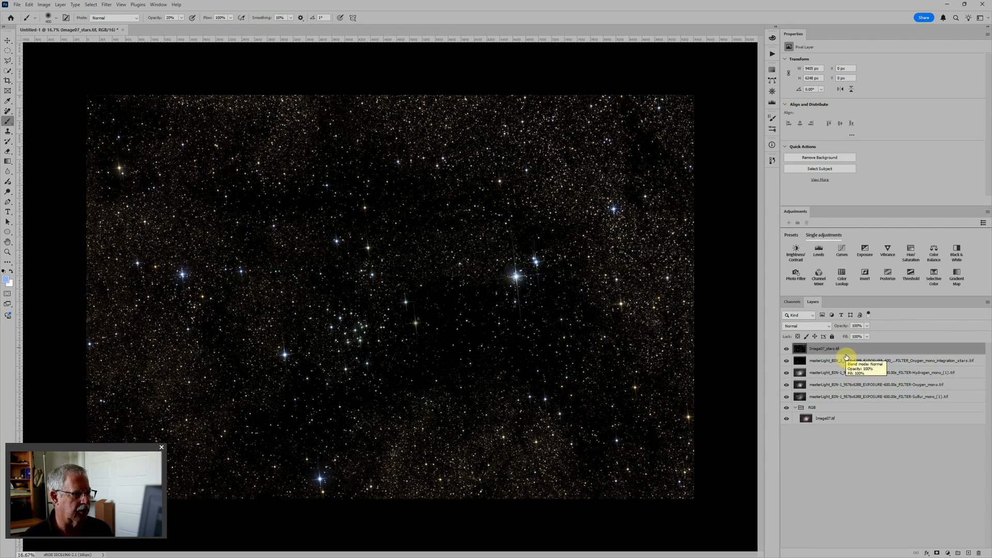
{"action": "left_click", "coordinate": [846, 362], "text": "shift"}
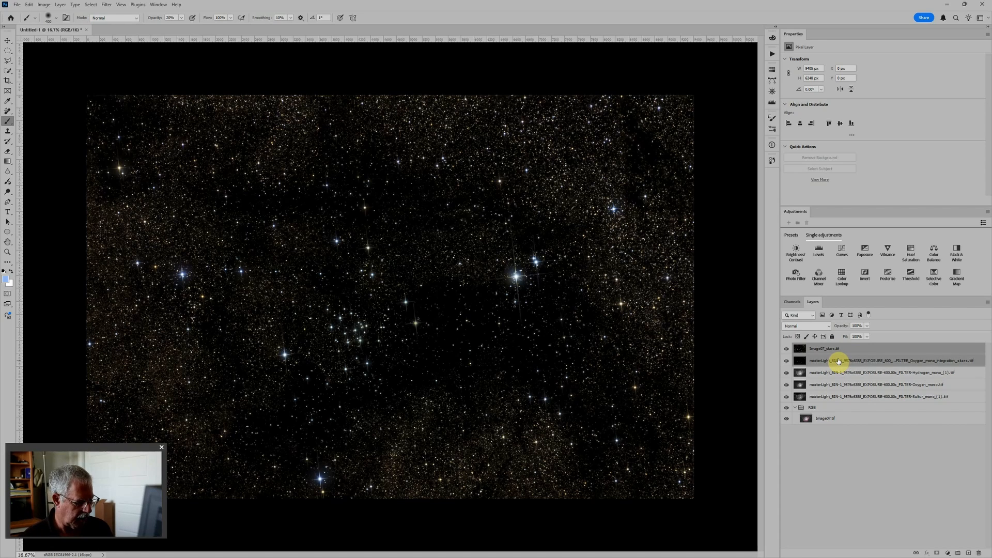
{"action": "key", "text": "ctrl+g"}
{"action": "double_click", "coordinate": [822, 347]}
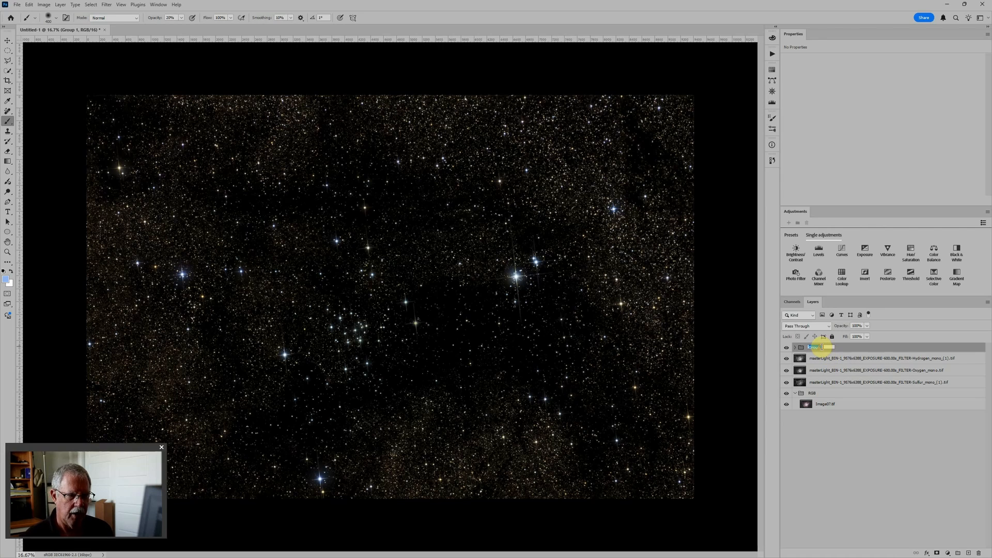
{"action": "type", "text": "Stars"}
{"action": "key", "text": "Return"}
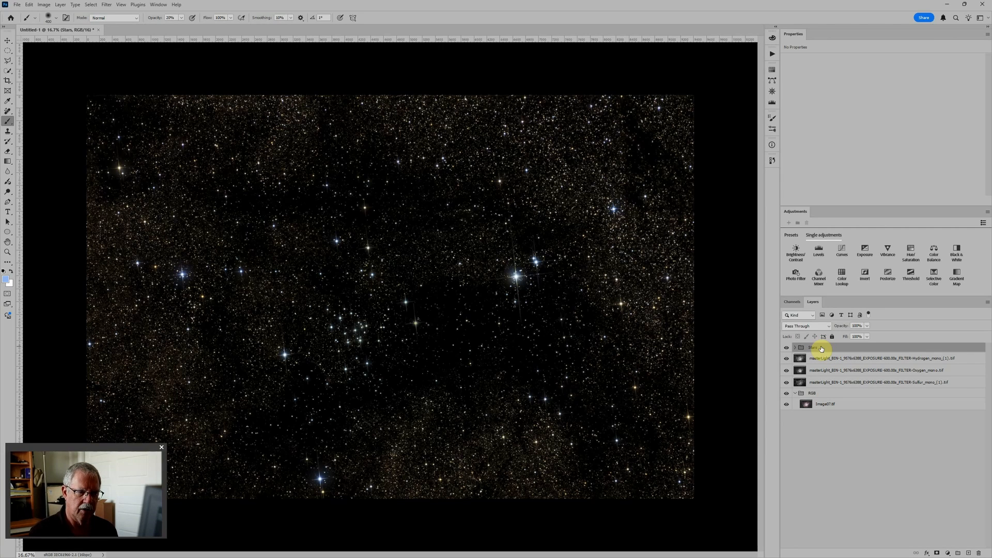
Expand the Stars group and add a Levels adjustment above Image07_stars.tif with the midtone value at 1.04.
{"action": "left_click", "coordinate": [796, 347]}
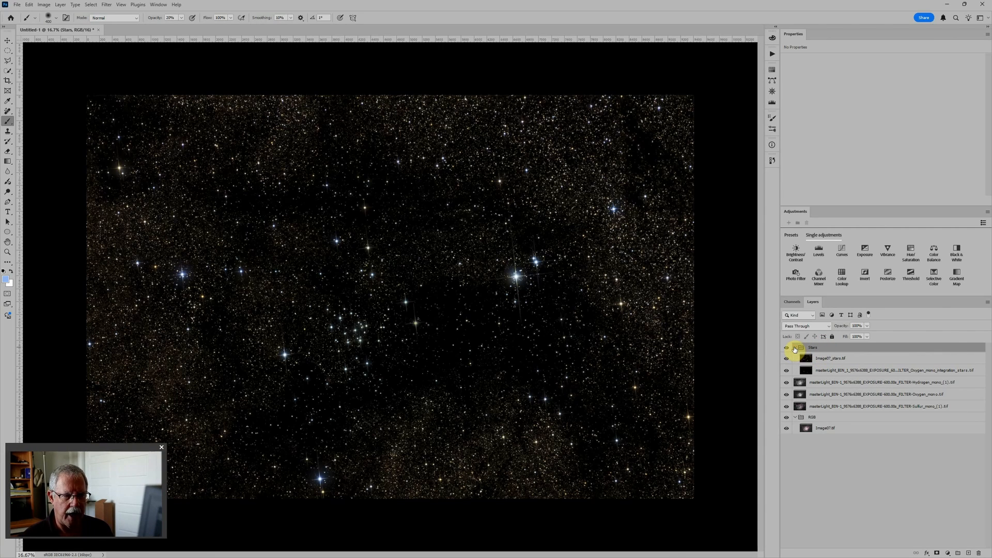
{"action": "left_click", "coordinate": [856, 361]}
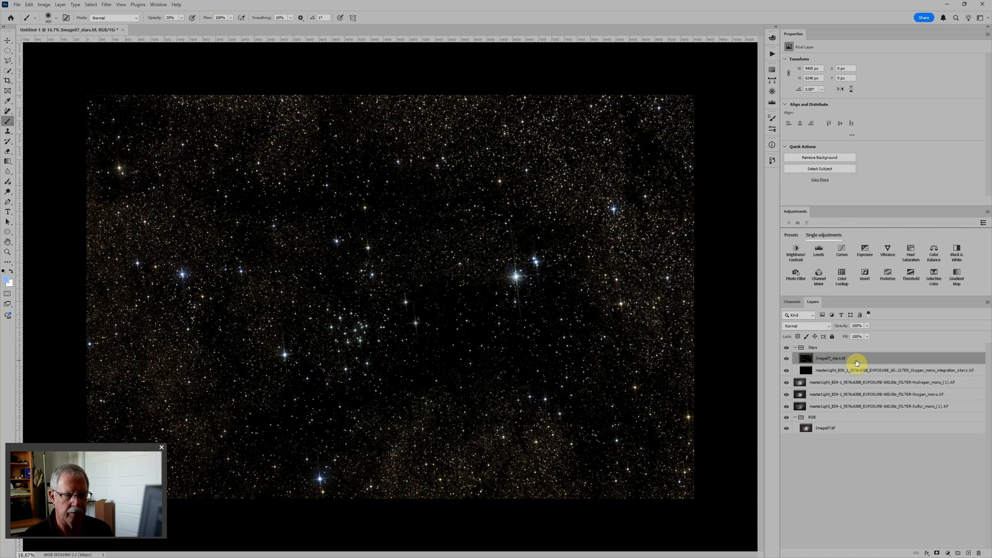
{"action": "left_click", "coordinate": [819, 252]}
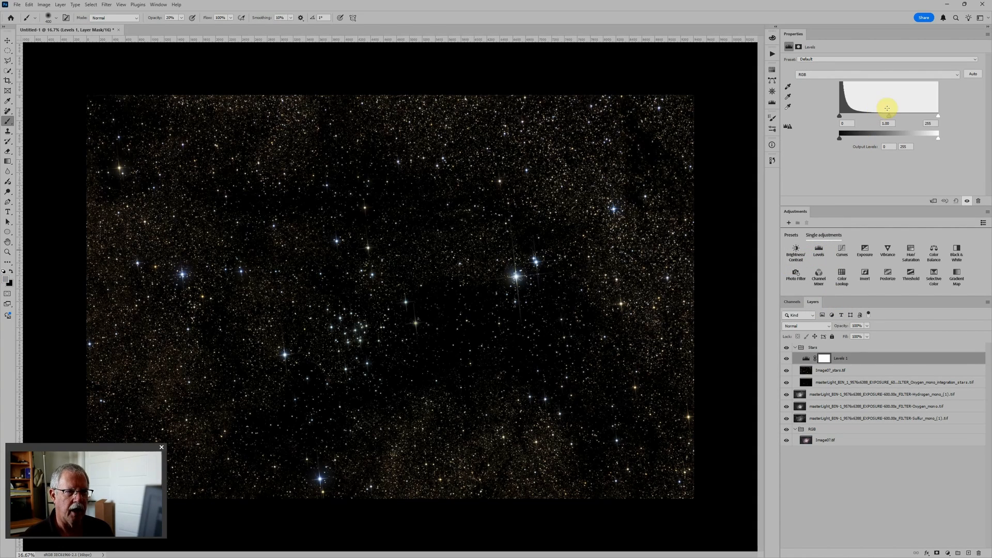
{"action": "mouse_move", "coordinate": [894, 117]}
{"action": "left_mouse_down"}
{"action": "mouse_move", "coordinate": [908, 118]}
{"action": "mouse_move", "coordinate": [888, 116]}
{"action": "left_mouse_up"}
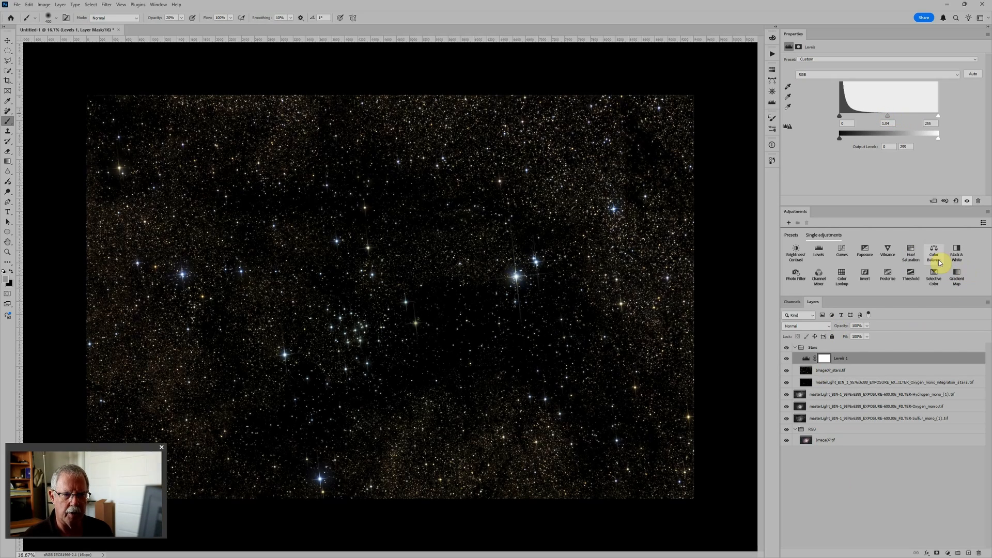
Add a Hue/Saturation adjustment in the Stars group with master saturation +40 and reds saturation -65.
{"action": "left_click", "coordinate": [908, 258]}
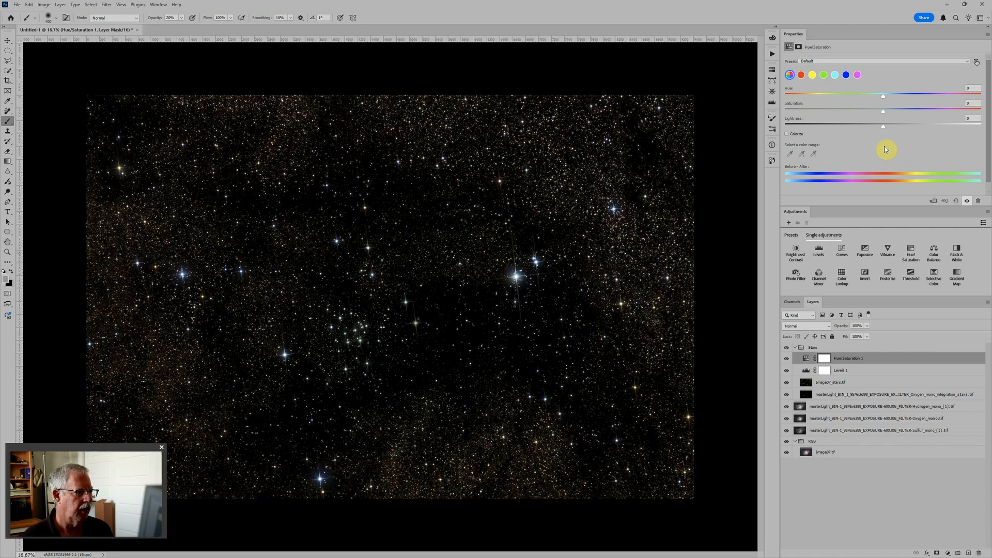
{"action": "left_click_drag", "start_coordinate": [883, 111], "coordinate": [923, 111]}
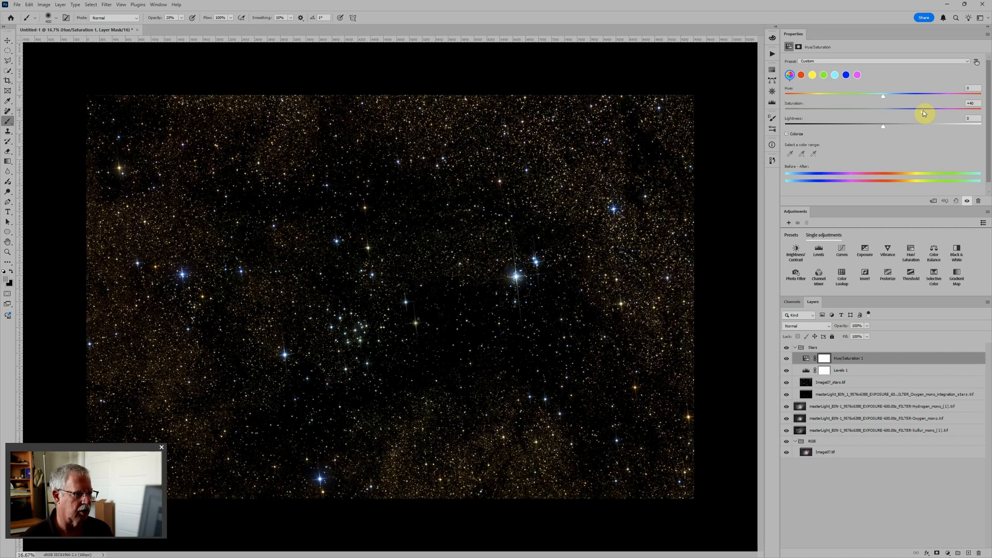
{"action": "left_click", "coordinate": [802, 76]}
{"action": "left_click_drag", "start_coordinate": [885, 111], "coordinate": [819, 114]}
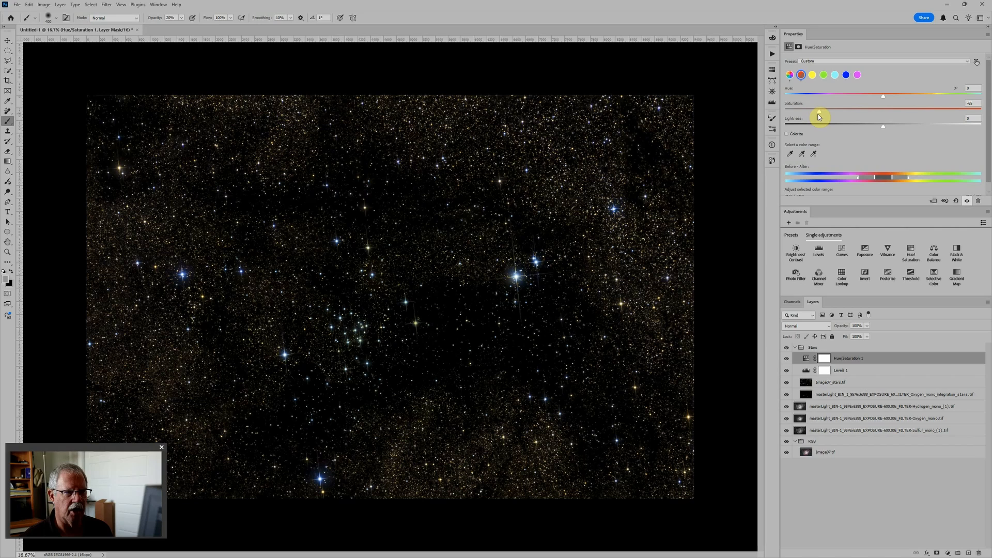
Collapse and hide the Stars group, and put the Hydrogen_mono layer in a group named Hydrogen.
{"action": "left_click", "coordinate": [794, 347]}
{"action": "left_click", "coordinate": [785, 349]}
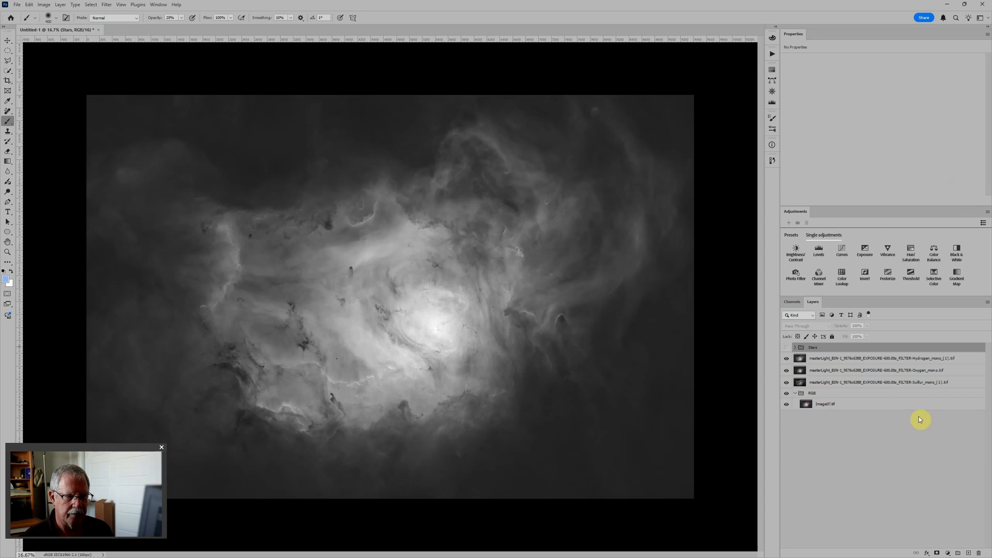
{"action": "left_click", "coordinate": [865, 359]}
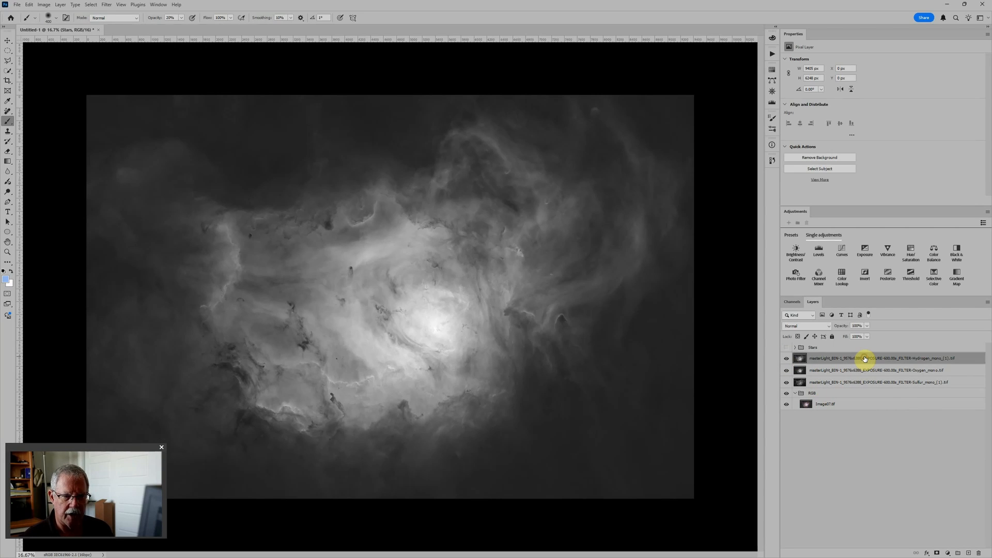
{"action": "key", "text": "ctrl+g"}
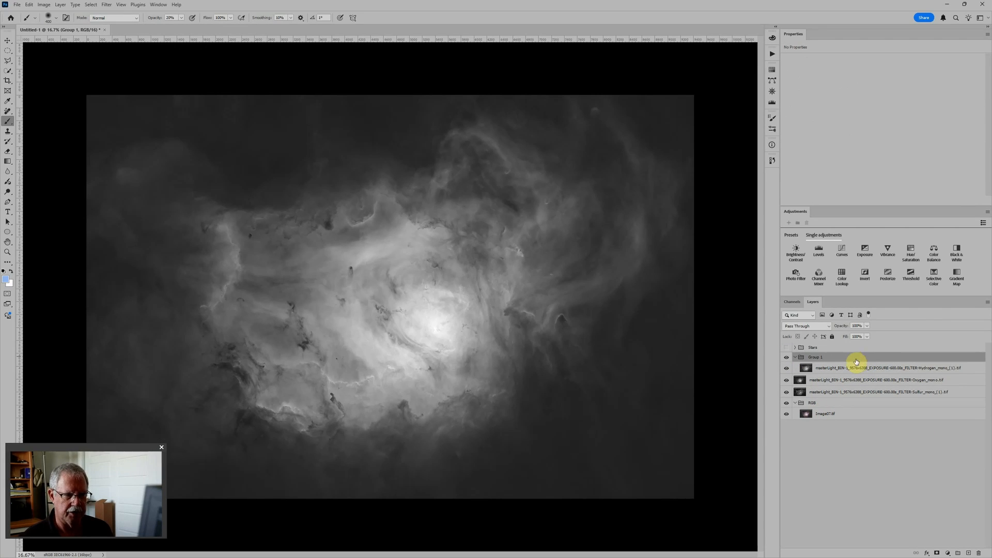
{"action": "double_click", "coordinate": [815, 357]}
{"action": "type", "text": "Hydrogen"}
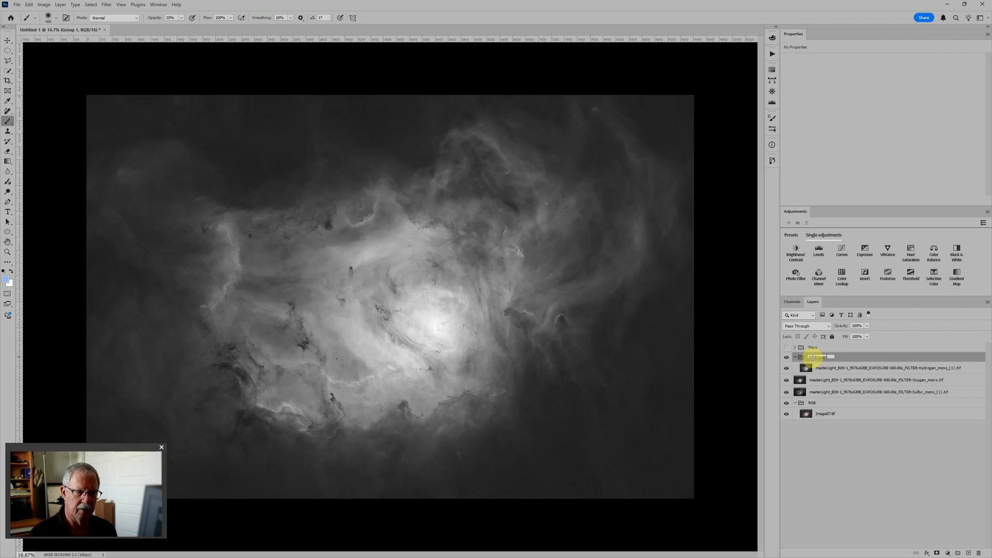
{"action": "key", "text": "Return"}
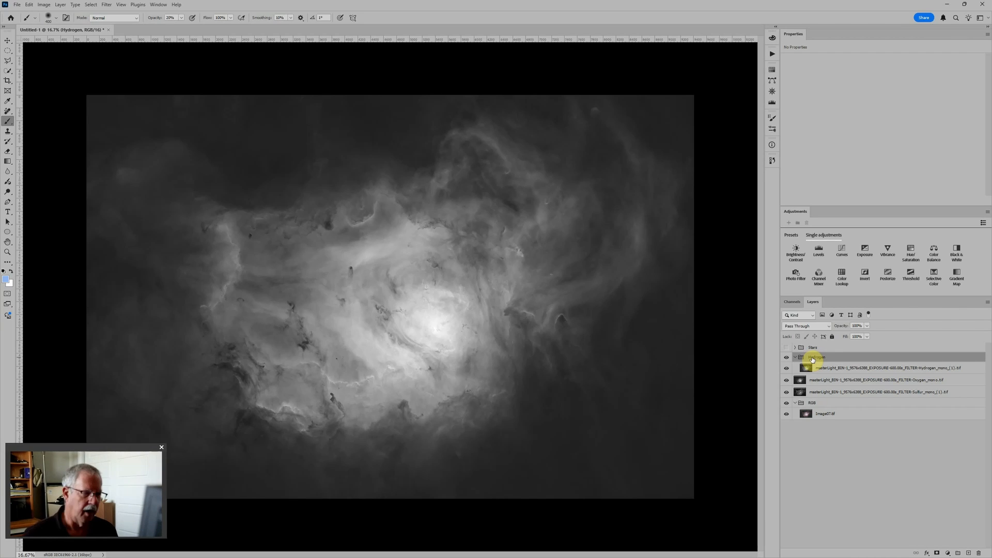
Add a default Levels and a colorized Hue/Saturation adjustment in the Hydrogen group, with hue 120, saturation 100 and lightness -50.
{"action": "left_click", "coordinate": [820, 255]}
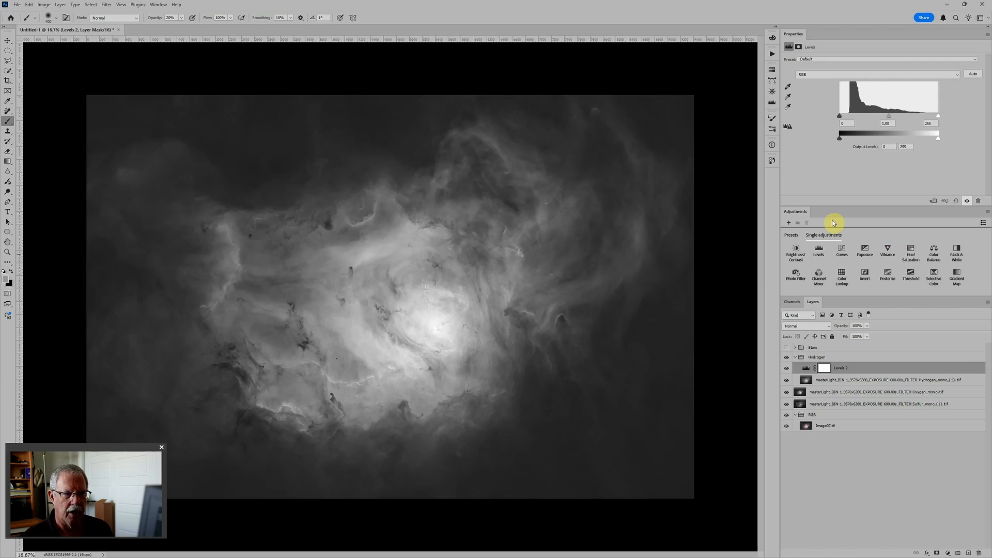
{"action": "left_click", "coordinate": [912, 256]}
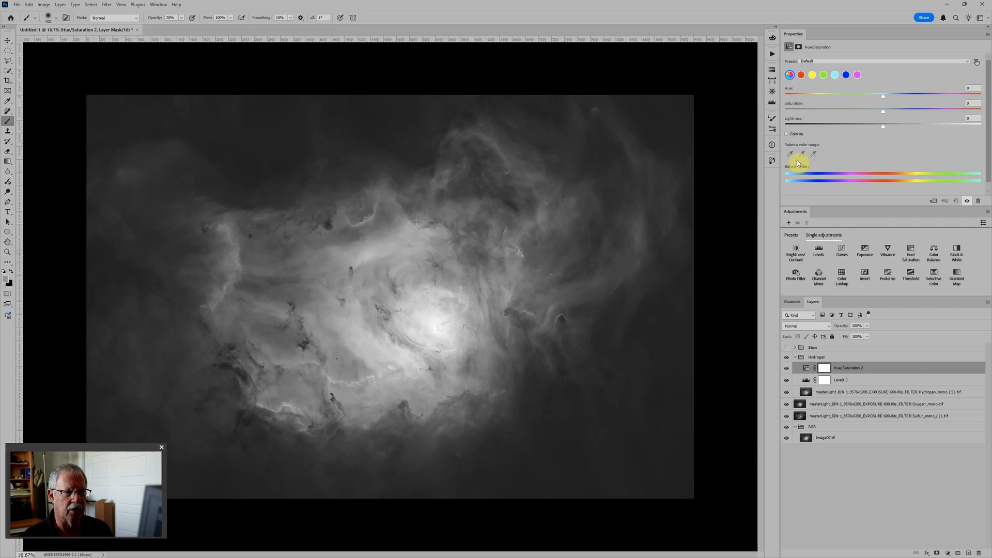
{"action": "left_click", "coordinate": [787, 135]}
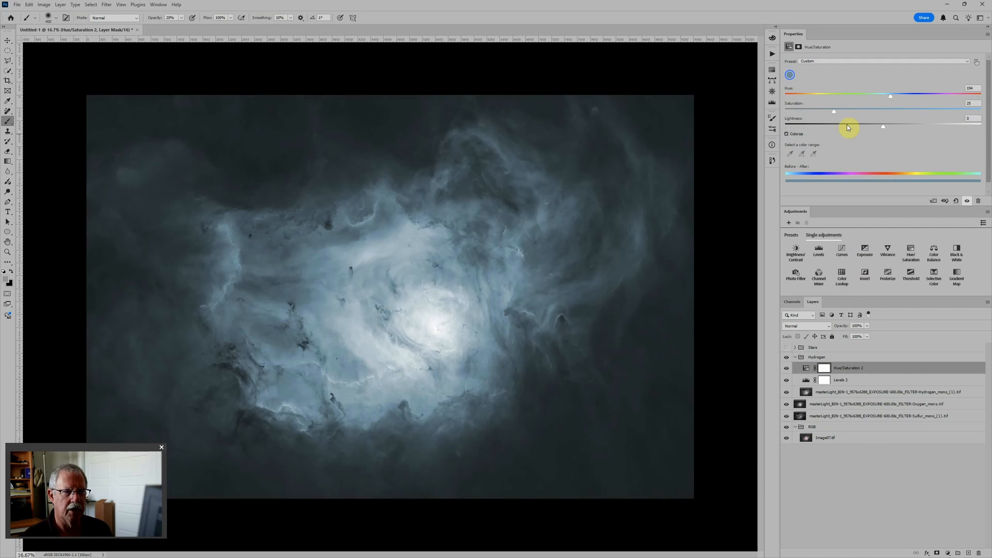
{"action": "left_click_drag", "start_coordinate": [885, 128], "coordinate": [829, 132]}
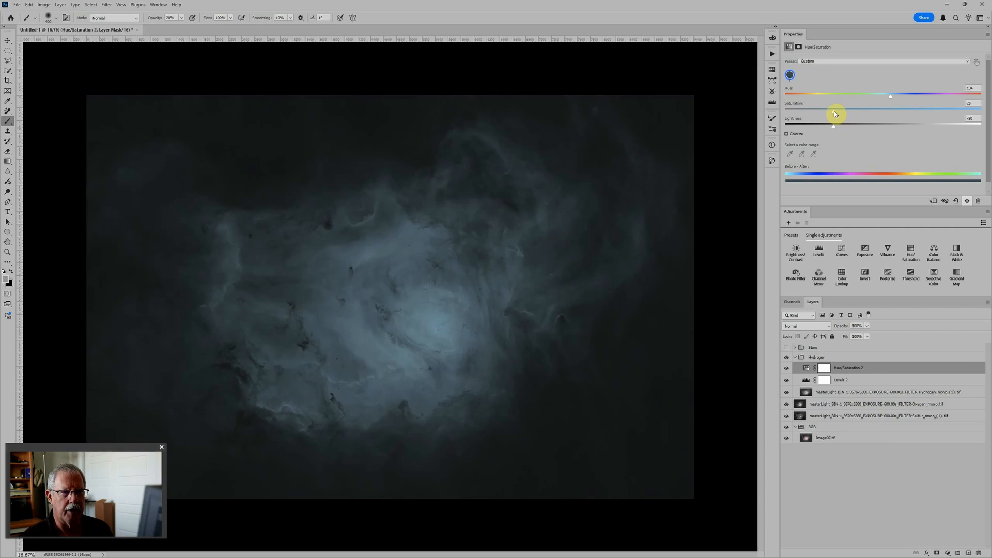
{"action": "left_click_drag", "start_coordinate": [836, 111], "coordinate": [980, 110]}
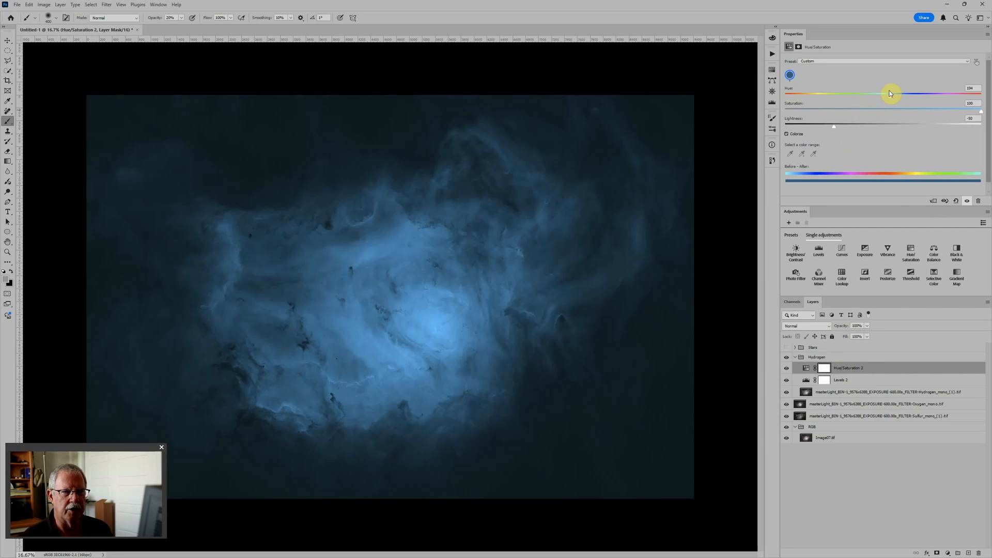
{"action": "left_click_drag", "start_coordinate": [890, 96], "coordinate": [868, 101]}
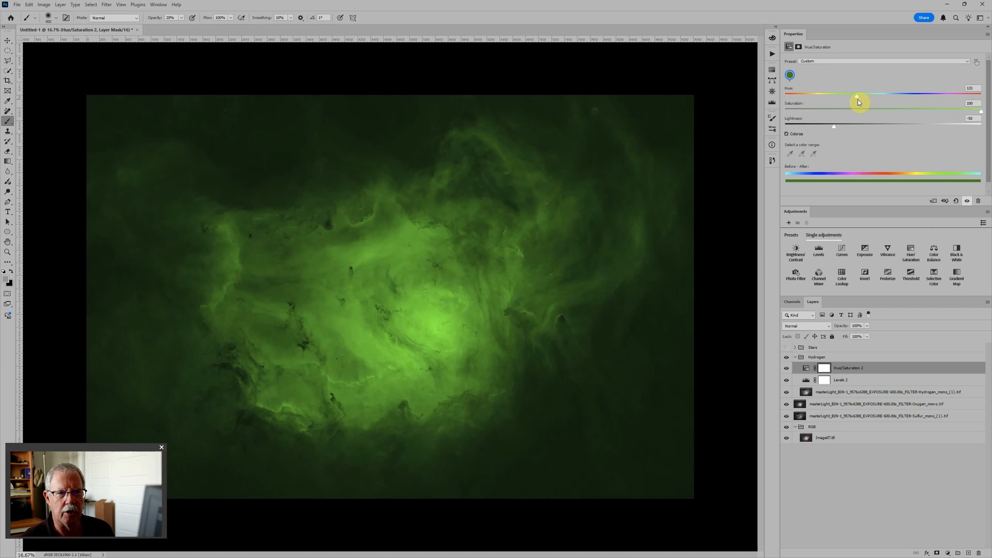
{"action": "left_click_drag", "start_coordinate": [858, 99], "coordinate": [854, 99]}
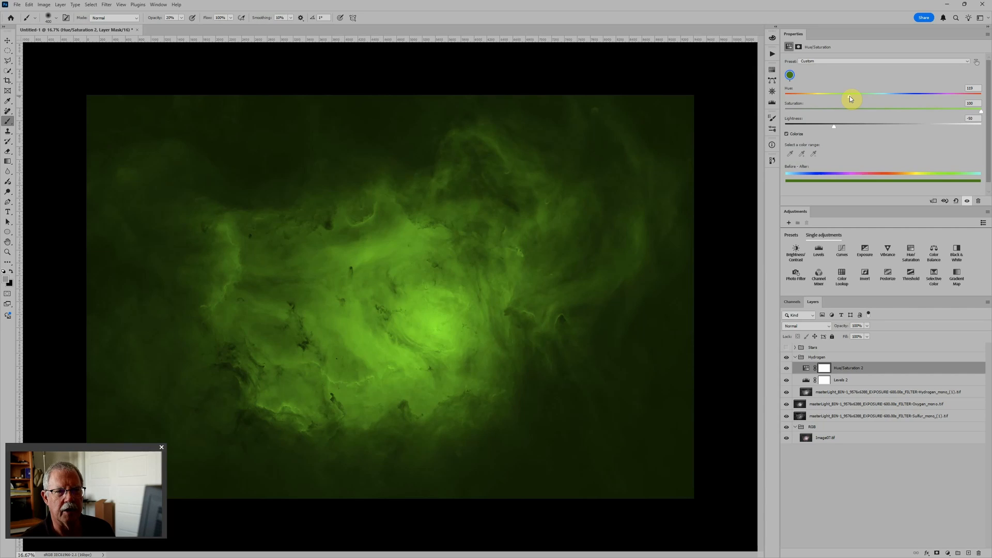
{"action": "left_click", "coordinate": [850, 96]}
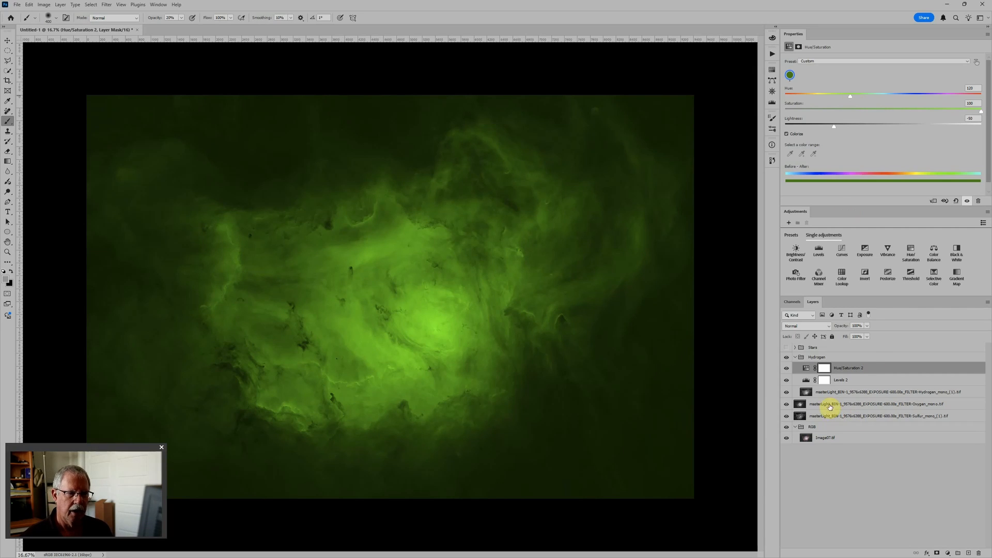
Collapse and hide the Hydrogen group, and put the Oxygen_mono layer in a group named Oxygen.
{"action": "left_click", "coordinate": [795, 357]}
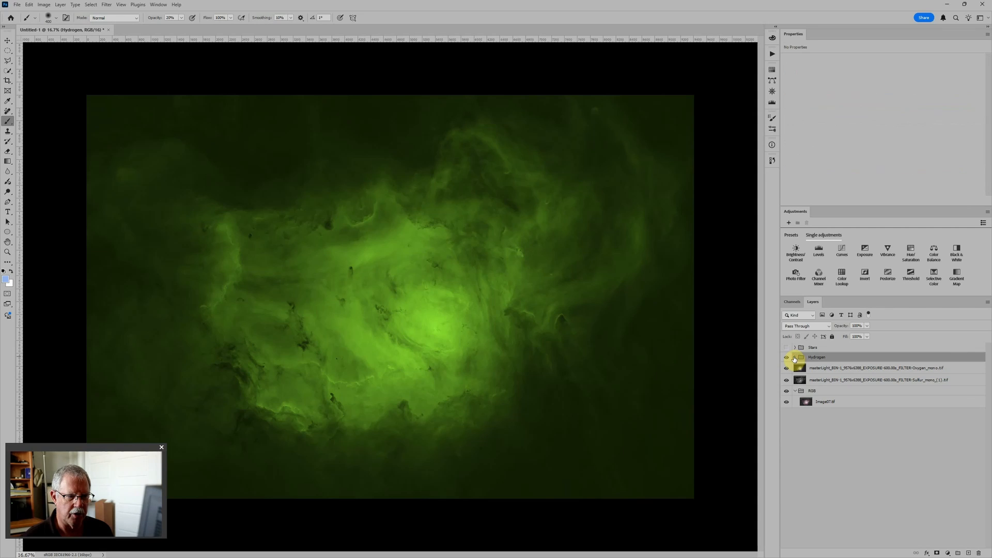
{"action": "left_click", "coordinate": [787, 357]}
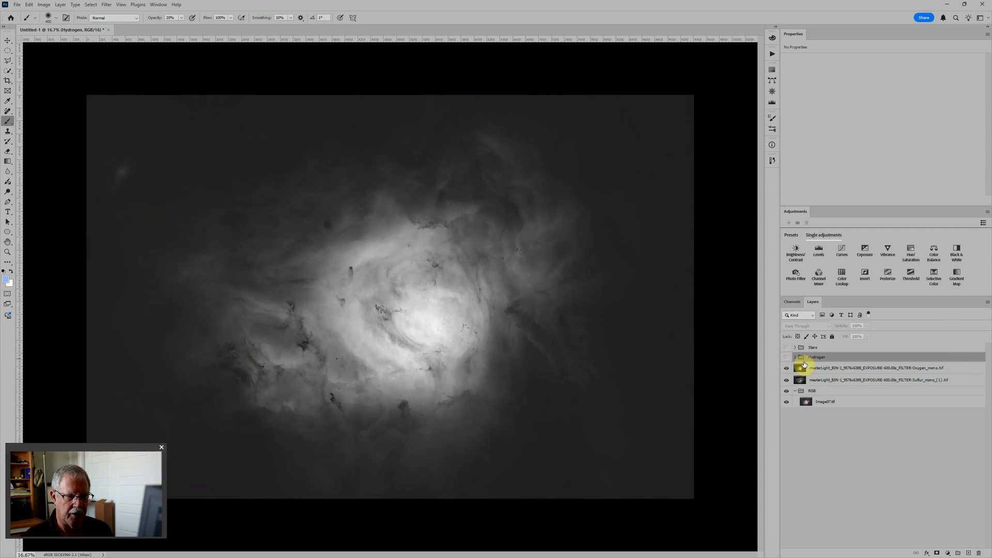
{"action": "left_click", "coordinate": [816, 368]}
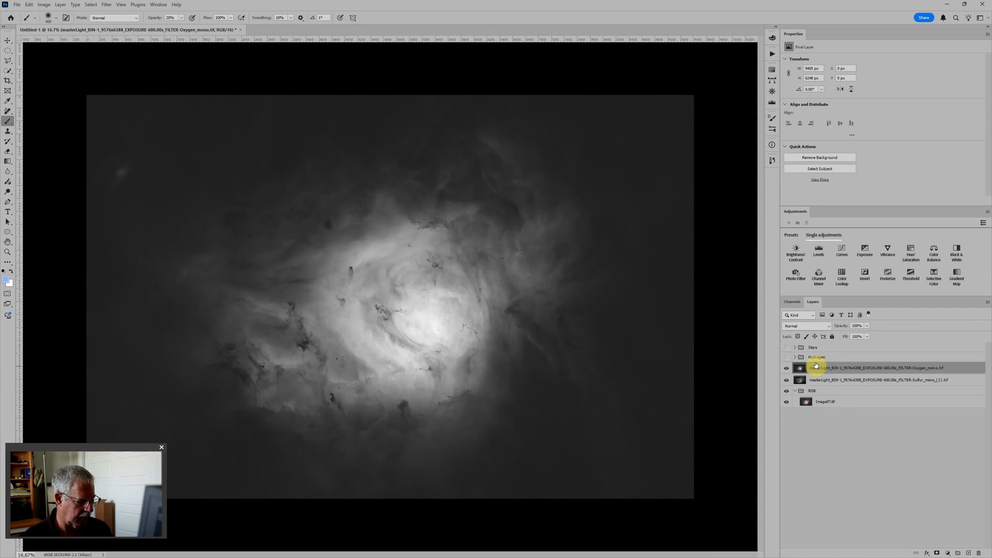
{"action": "key", "text": "ctrl+g"}
{"action": "double_click", "coordinate": [820, 367]}
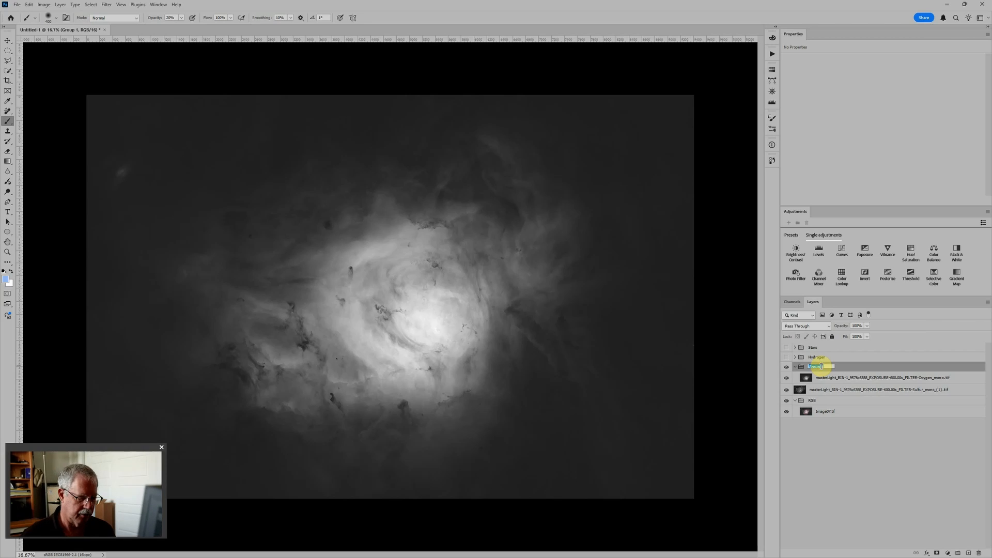
{"action": "type", "text": "Oxygen"}
{"action": "key", "text": "Return"}
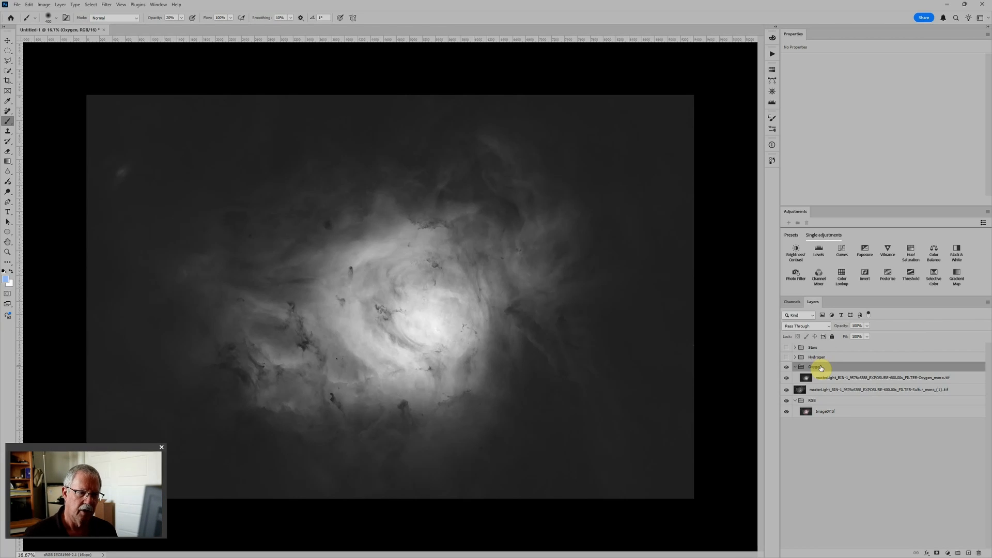
Add a default Levels and a colorized Hue/Saturation adjustment in the Oxygen group, with hue 240, saturation 100 and lightness -50.
{"action": "left_click", "coordinate": [818, 252]}
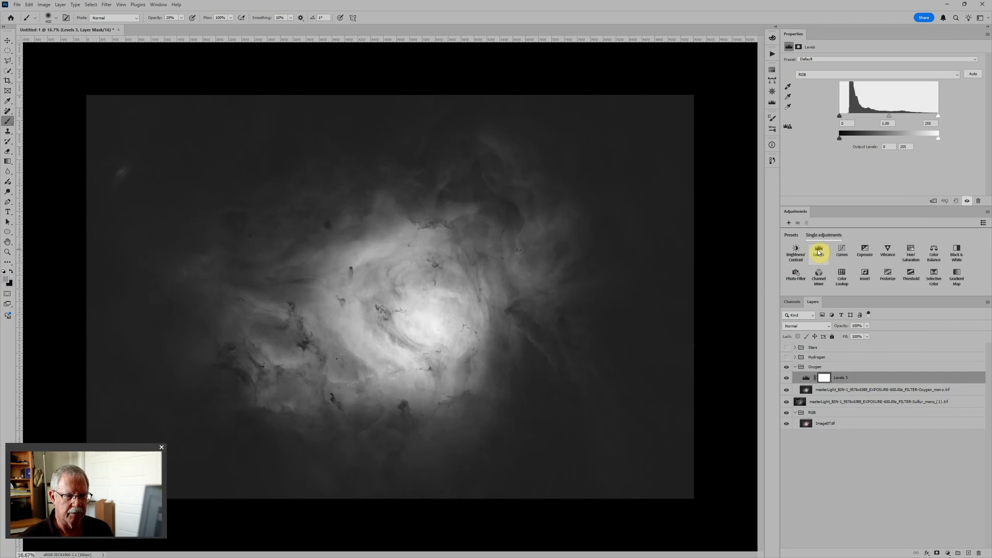
{"action": "left_click", "coordinate": [911, 252]}
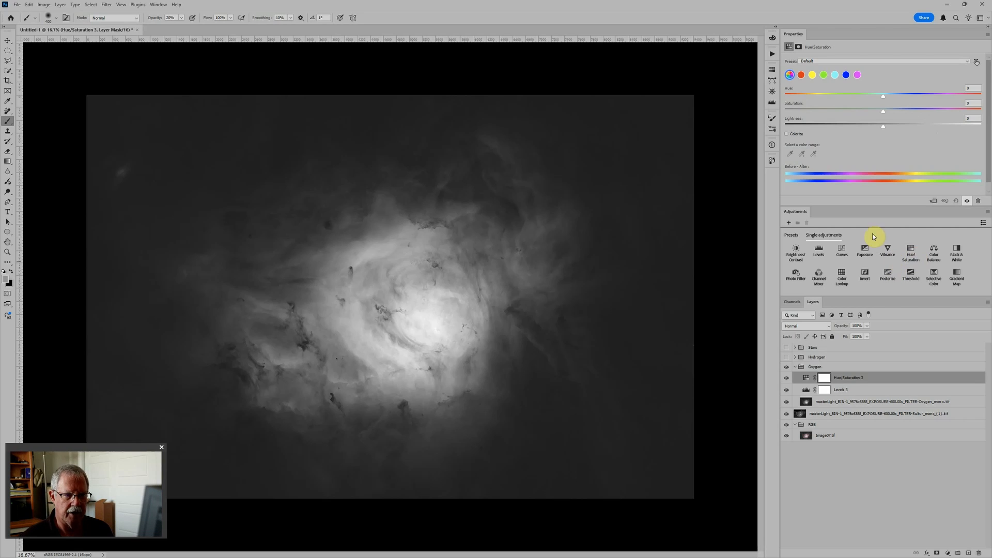
{"action": "left_click", "coordinate": [796, 133]}
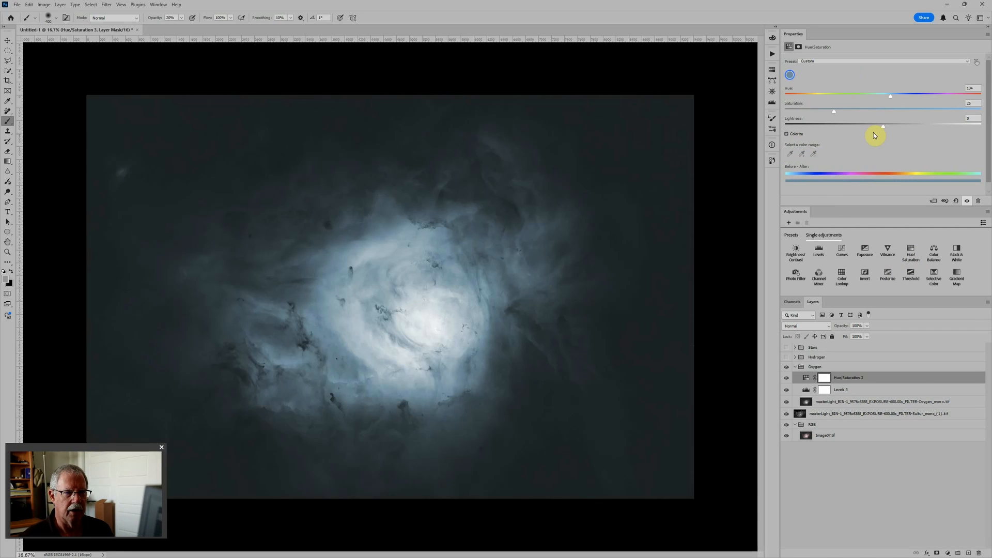
{"action": "left_click_drag", "start_coordinate": [884, 129], "coordinate": [838, 129]}
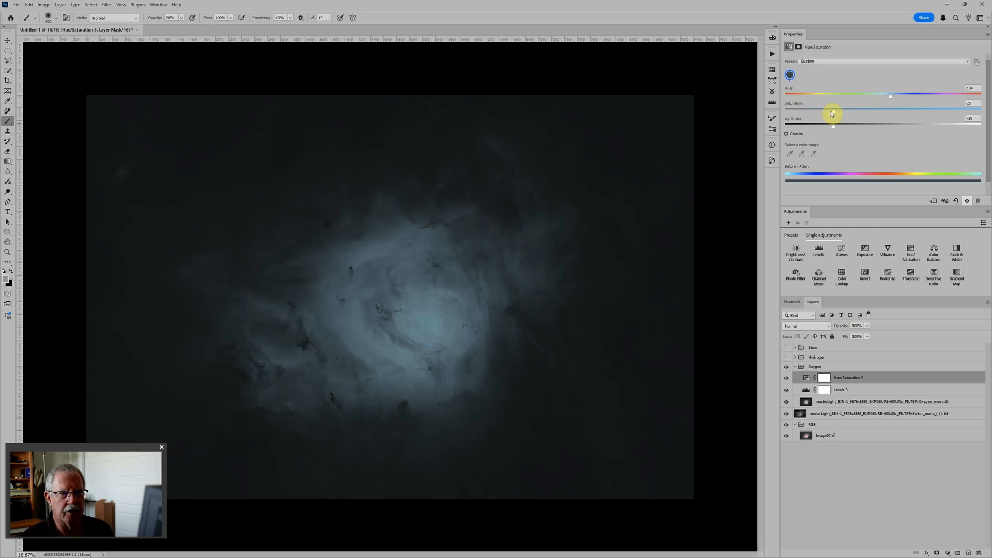
{"action": "left_click_drag", "start_coordinate": [836, 115], "coordinate": [967, 111]}
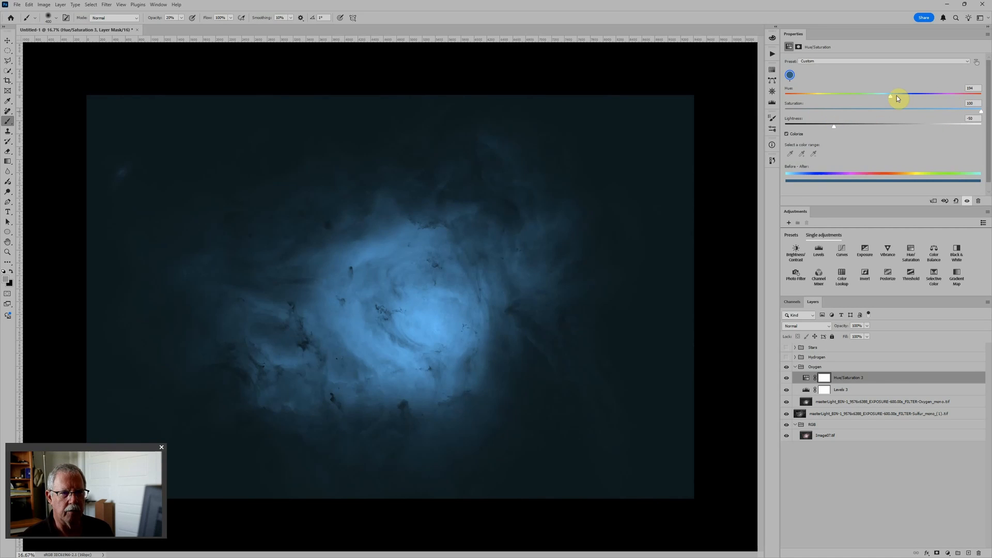
{"action": "left_click_drag", "start_coordinate": [893, 98], "coordinate": [925, 99]}
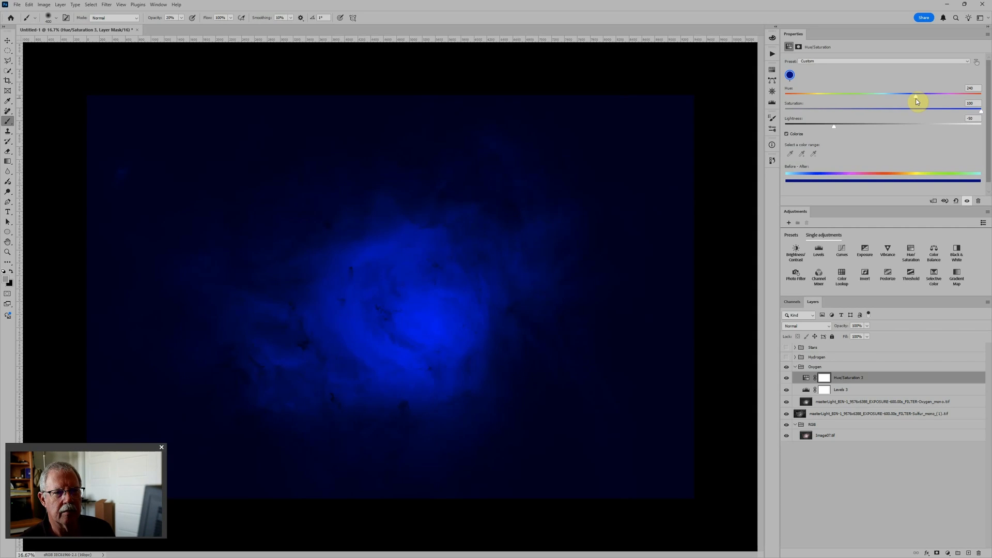
Collapse and hide the Oxygen group, and put the Sulfur_mono layer in a group named Sulfur.
{"action": "left_click", "coordinate": [796, 367]}
{"action": "left_click", "coordinate": [787, 367]}
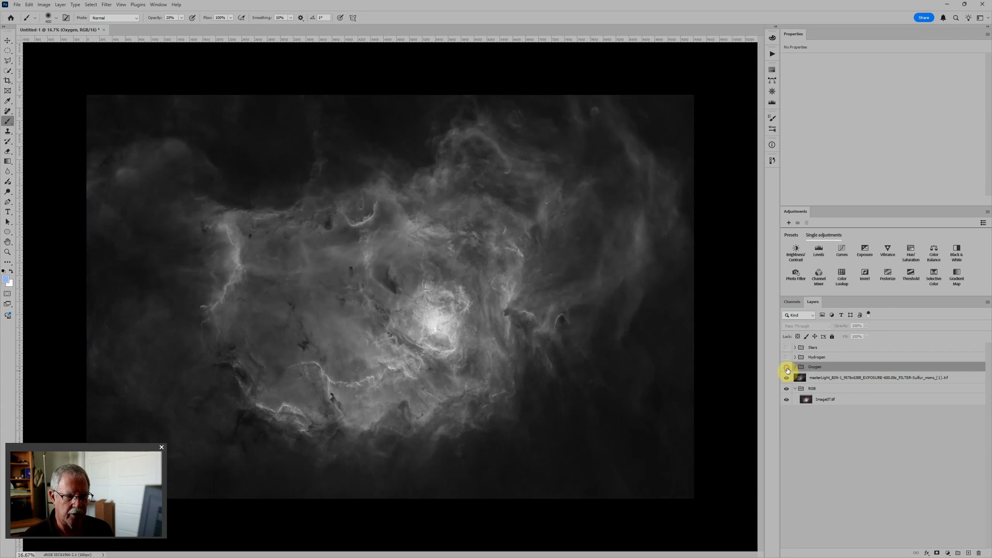
{"action": "left_click", "coordinate": [849, 379]}
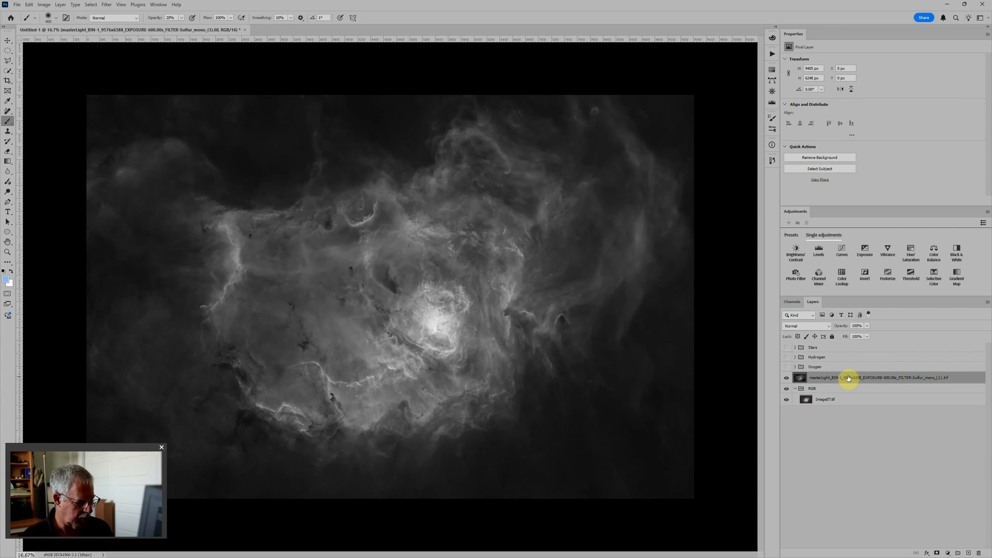
{"action": "key", "text": "ctrl+g"}
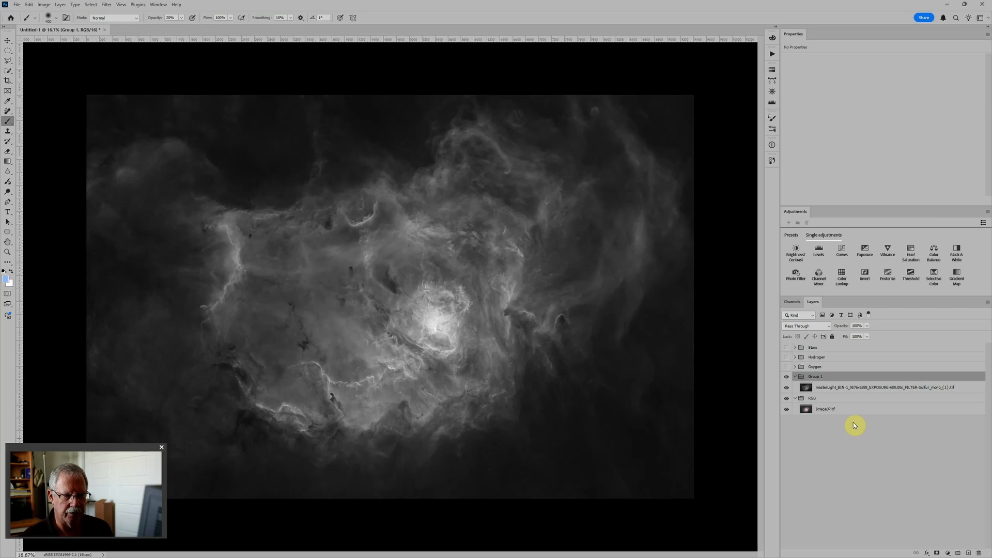
{"action": "double_click", "coordinate": [814, 376]}
{"action": "type", "text": "Sulfur"}
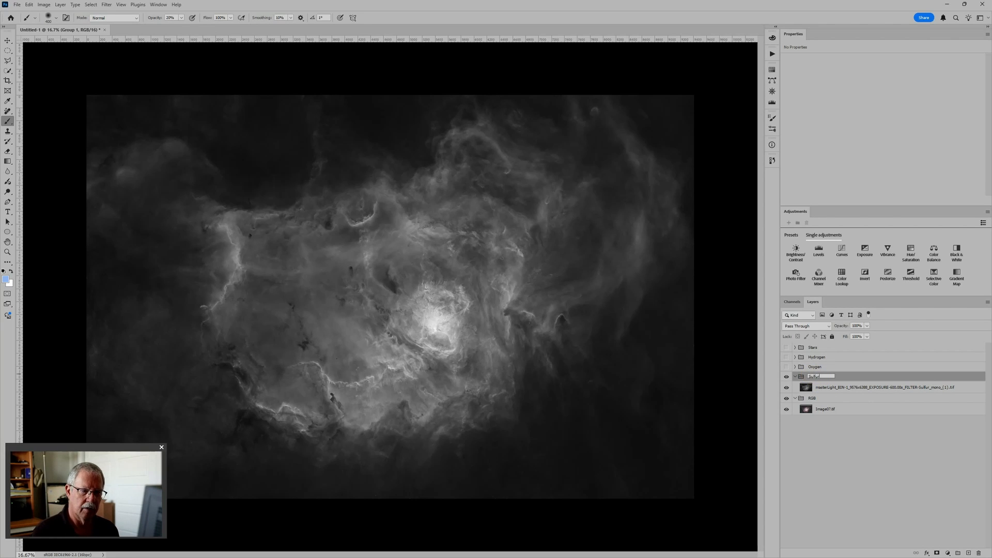
{"action": "key", "text": "Return"}
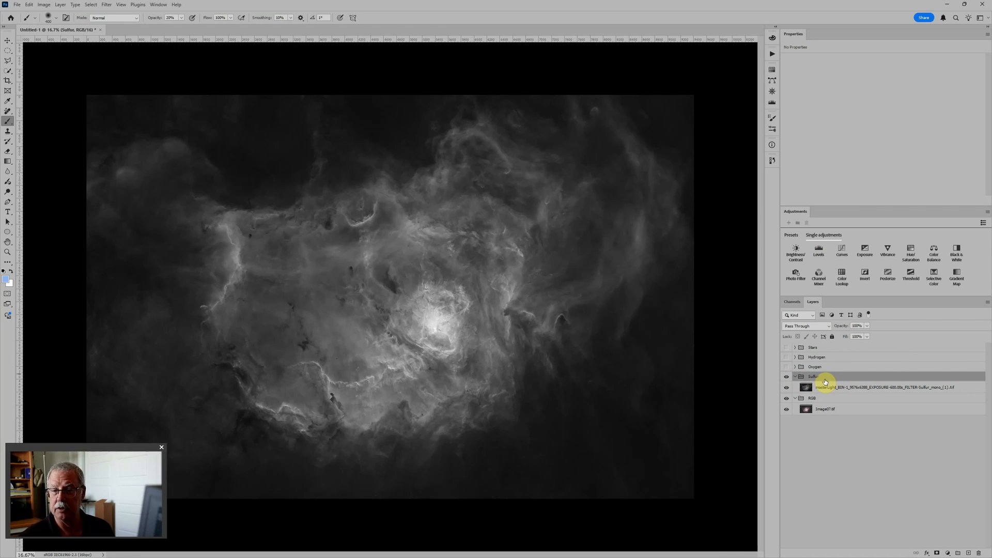
Add a default Levels and a colorized Hue/Saturation adjustment in the Sulfur group, with hue 0, saturation 100 and lightness -50.
{"action": "left_click", "coordinate": [820, 252]}
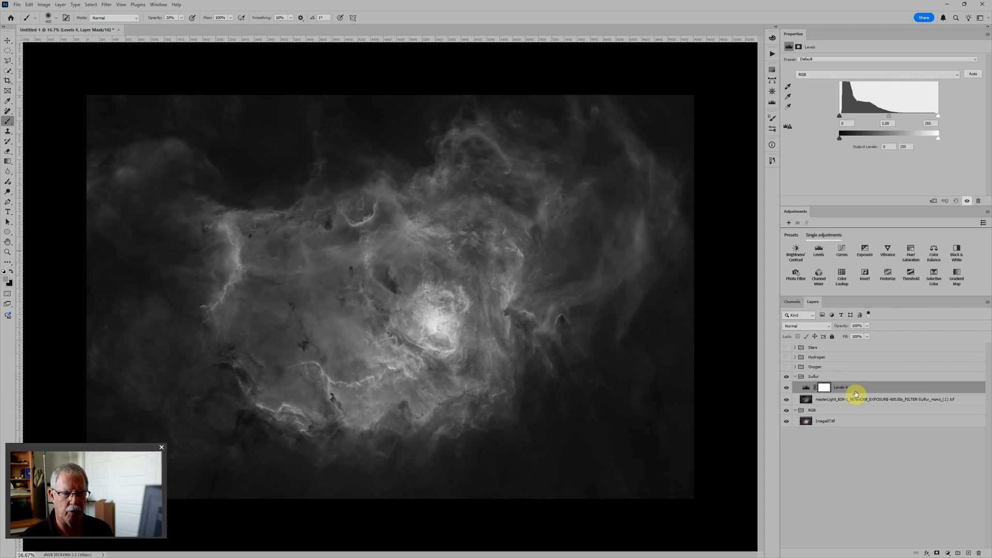
{"action": "left_click", "coordinate": [912, 256]}
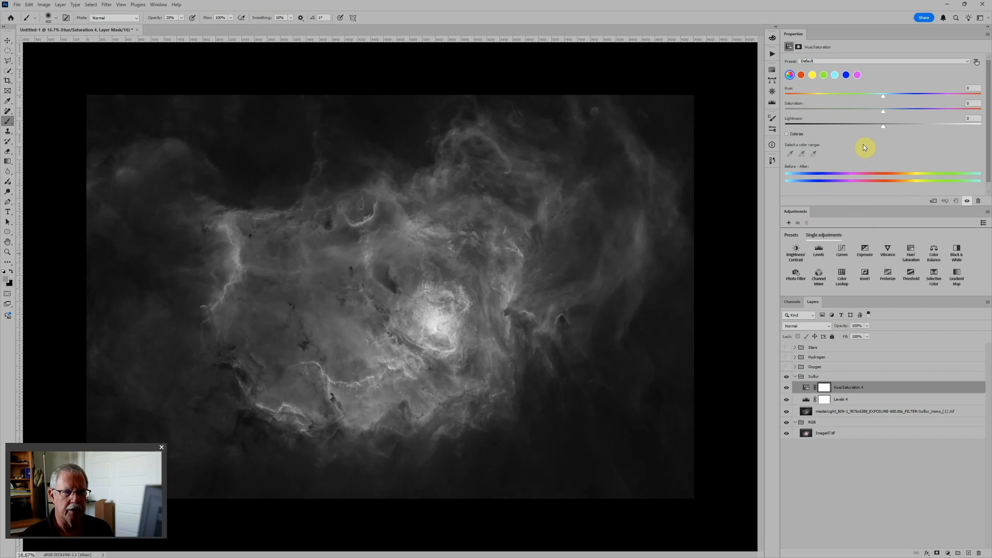
{"action": "left_click", "coordinate": [795, 135]}
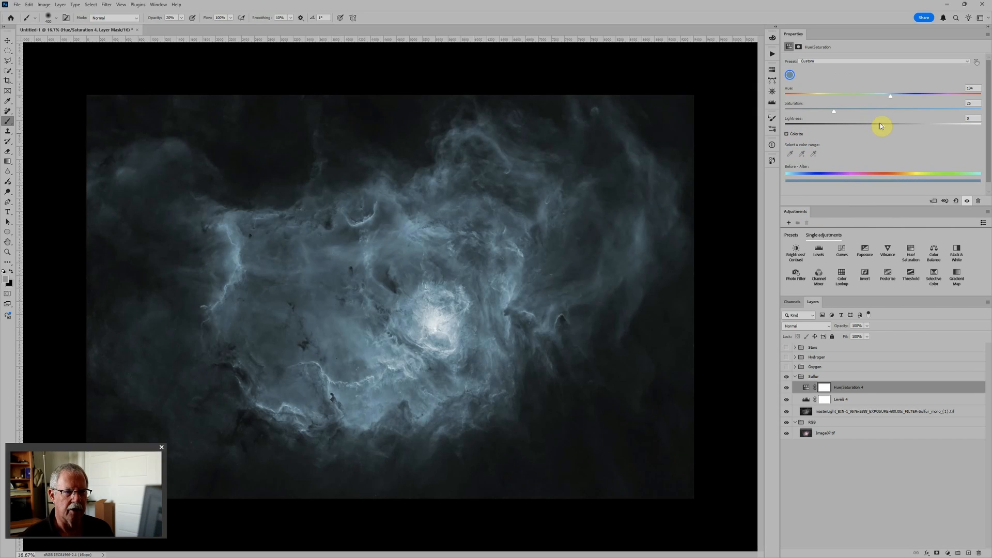
{"action": "left_click_drag", "start_coordinate": [884, 128], "coordinate": [832, 133]}
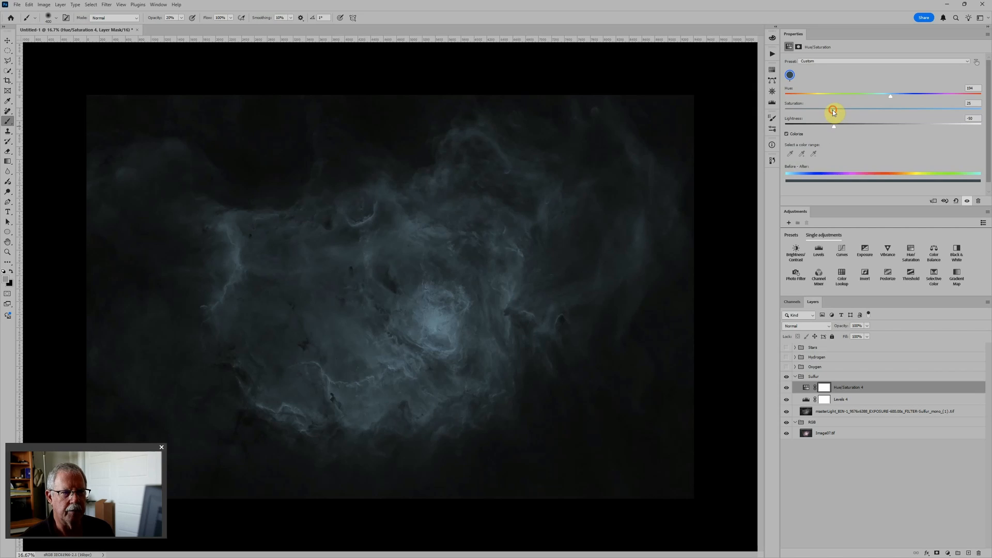
{"action": "left_click_drag", "start_coordinate": [833, 112], "coordinate": [981, 111]}
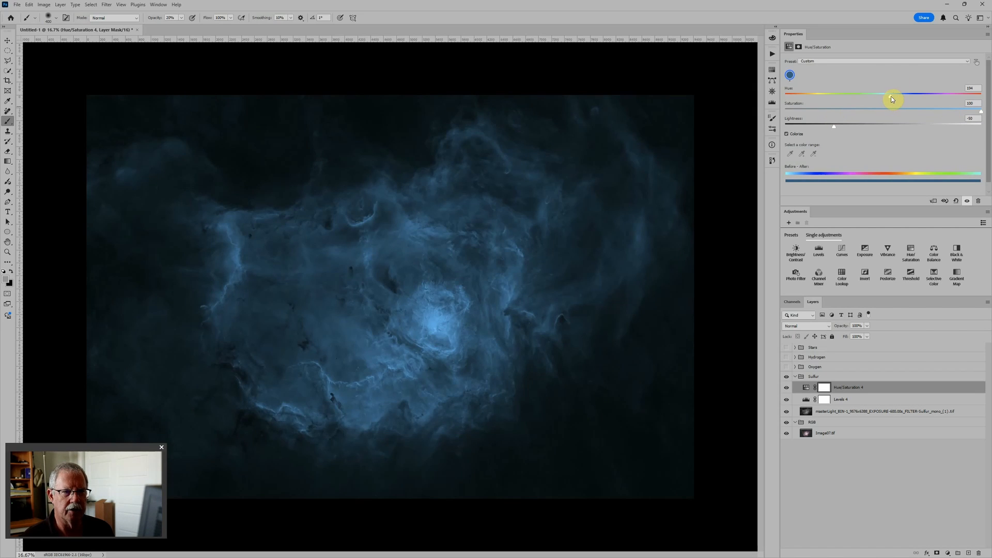
{"action": "left_click_drag", "start_coordinate": [893, 99], "coordinate": [709, 115]}
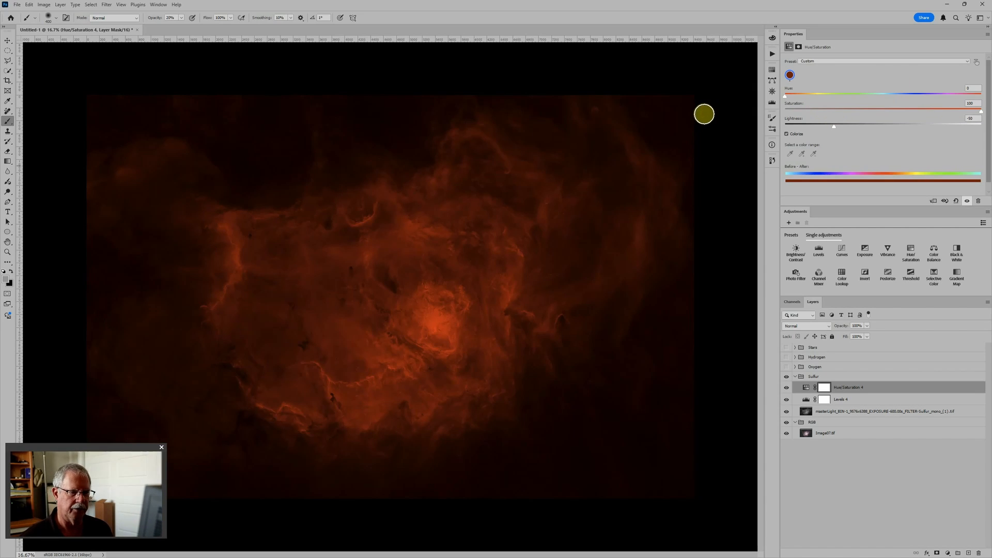
Collapse and hide the Sulfur group, and add a Levels adjustment in the RGB group with midtones 0.80 and output black 7.
{"action": "left_click", "coordinate": [795, 377]}
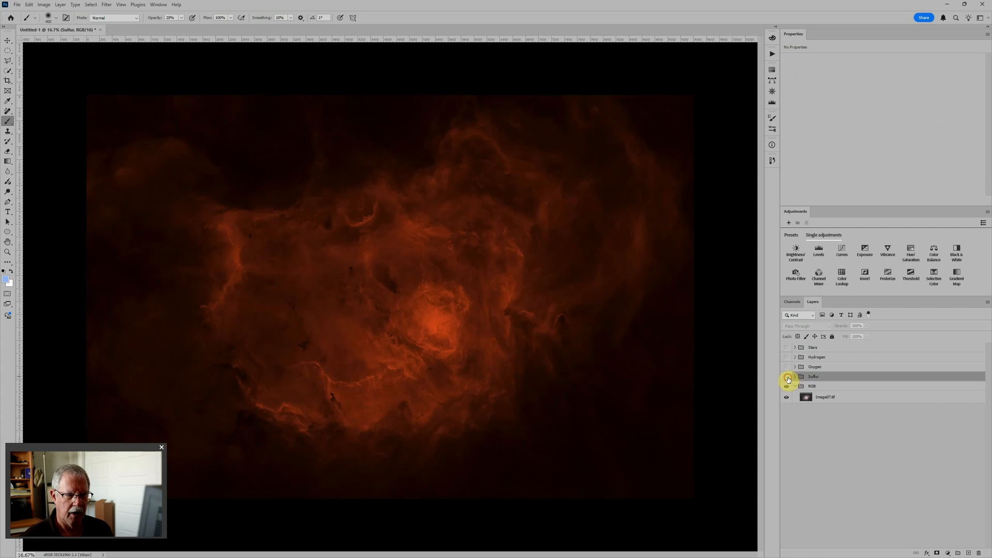
{"action": "left_click", "coordinate": [787, 376]}
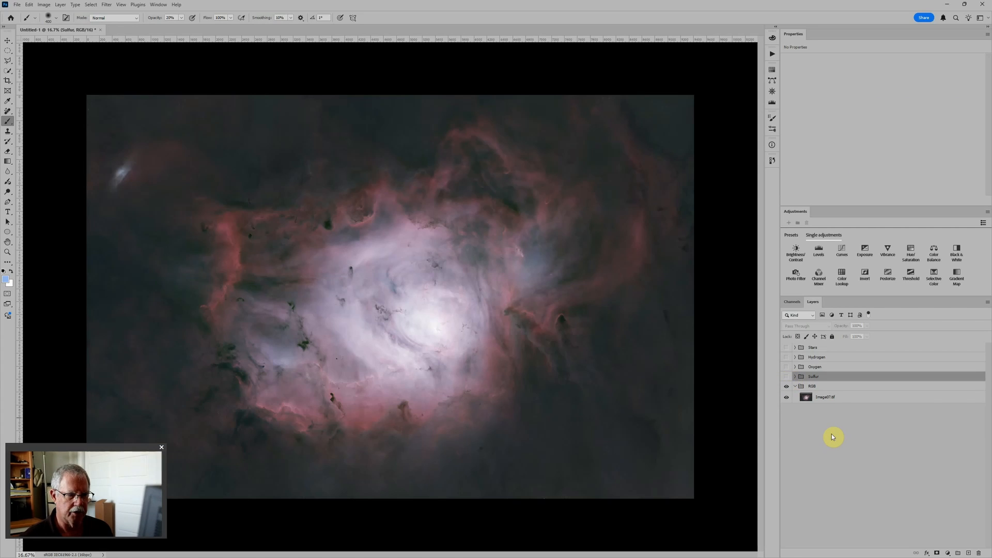
{"action": "left_click", "coordinate": [842, 390]}
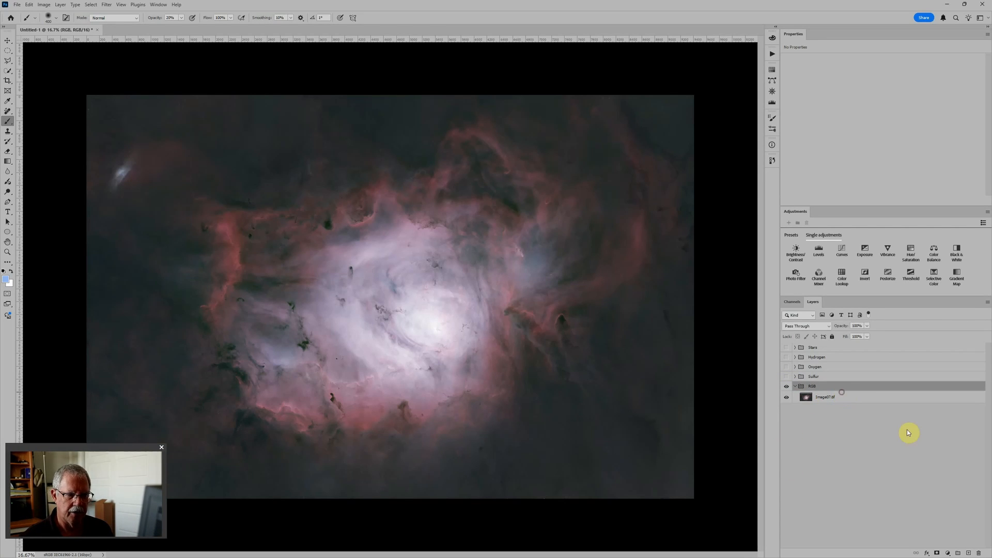
{"action": "left_click", "coordinate": [818, 250]}
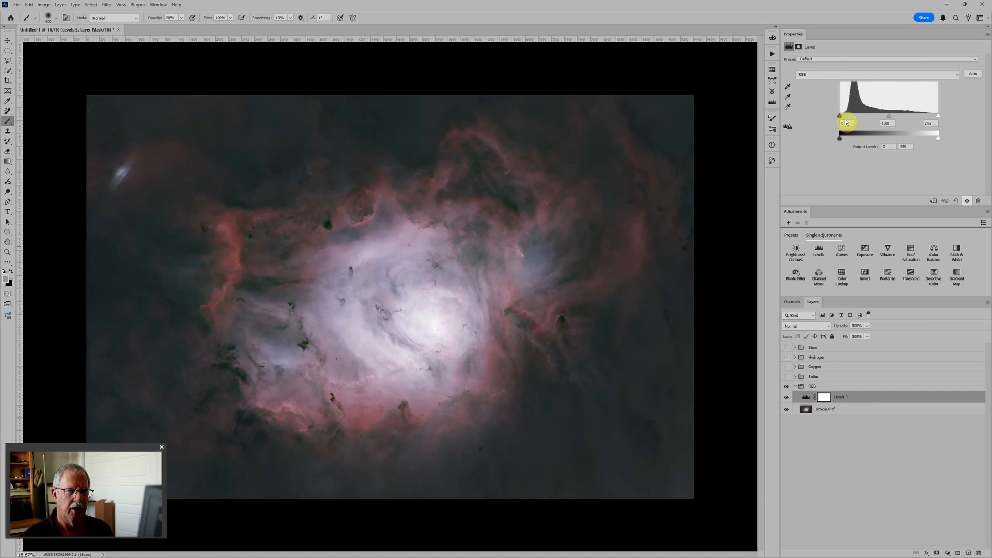
{"action": "mouse_move", "coordinate": [839, 115]}
{"action": "left_mouse_down"}
{"action": "mouse_move", "coordinate": [899, 121]}
{"action": "mouse_move", "coordinate": [839, 116]}
{"action": "mouse_move", "coordinate": [843, 140]}
{"action": "left_mouse_up"}
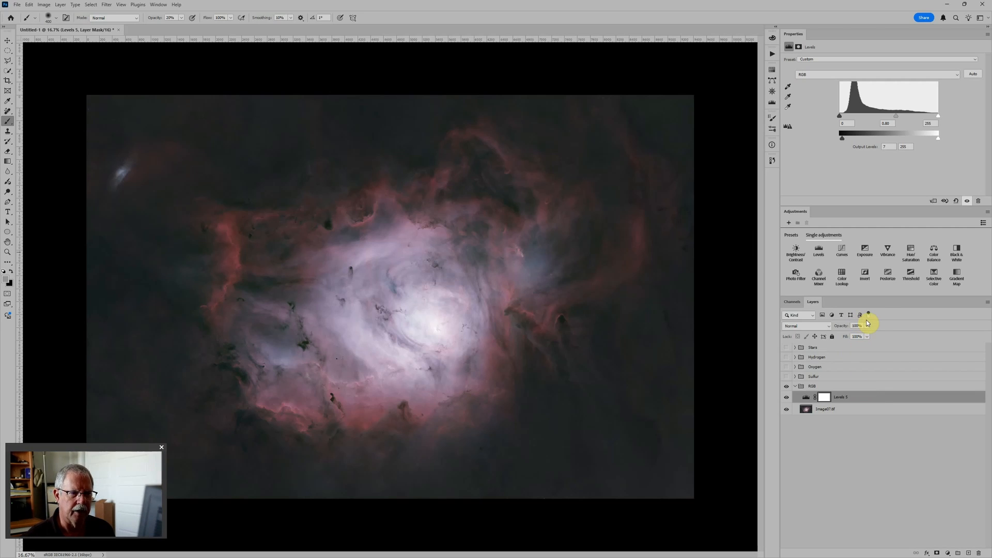
Add a Color Balance adjustment in the RGB group with midtones at cyan-red -7, magenta-green +3 and yellow-blue about +5.
{"action": "left_click", "coordinate": [934, 253]}
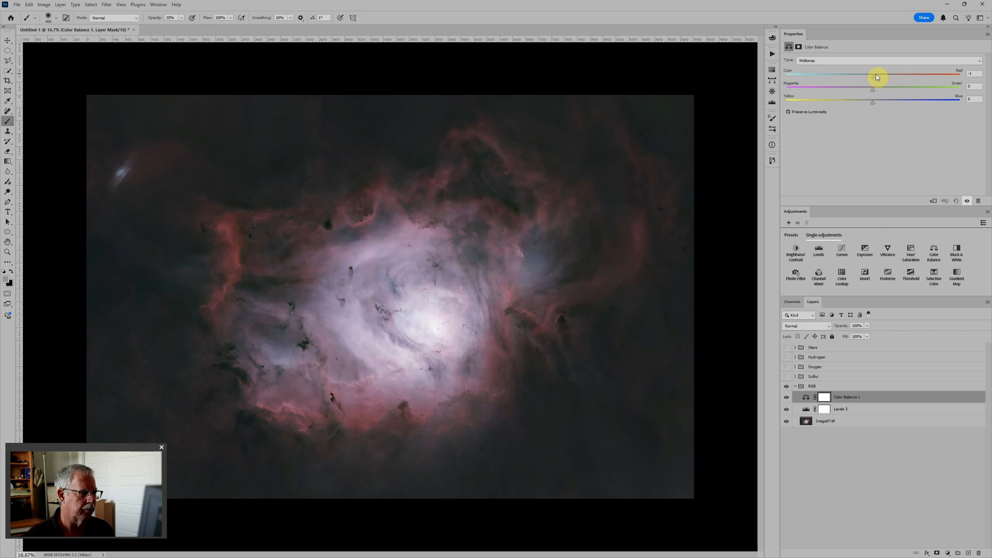
{"action": "mouse_move", "coordinate": [872, 76]}
{"action": "left_mouse_down"}
{"action": "mouse_move", "coordinate": [882, 105]}
{"action": "mouse_move", "coordinate": [877, 94]}
{"action": "left_mouse_up"}
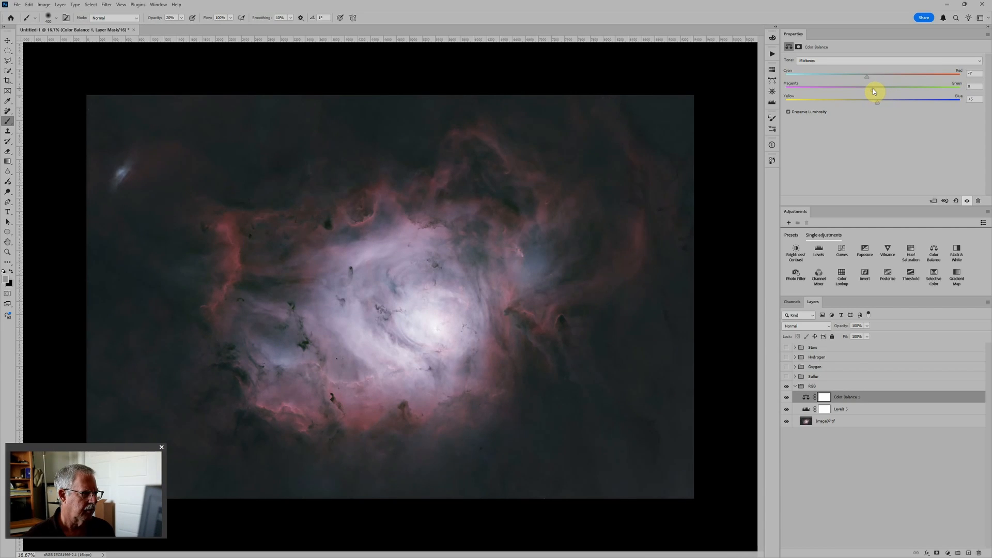
{"action": "left_click_drag", "start_coordinate": [878, 91], "coordinate": [876, 91]}
{"action": "scroll", "coordinate": [491, 312], "scroll_direction": "down", "scroll_amount": 1}
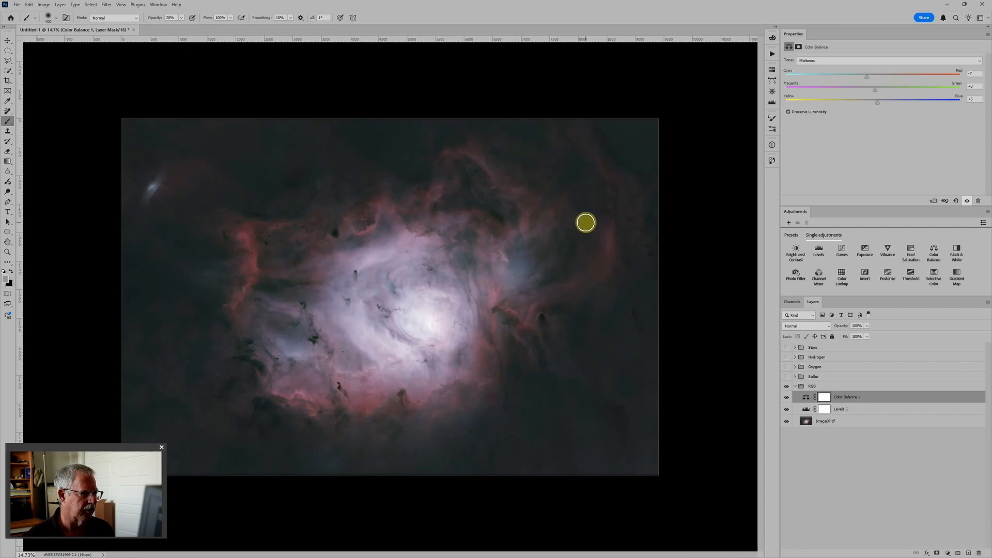
Add a Hue/Saturation adjustment with saturation +6 in the RGB group, and reopen that group's Levels settings.
{"action": "left_click", "coordinate": [911, 256]}
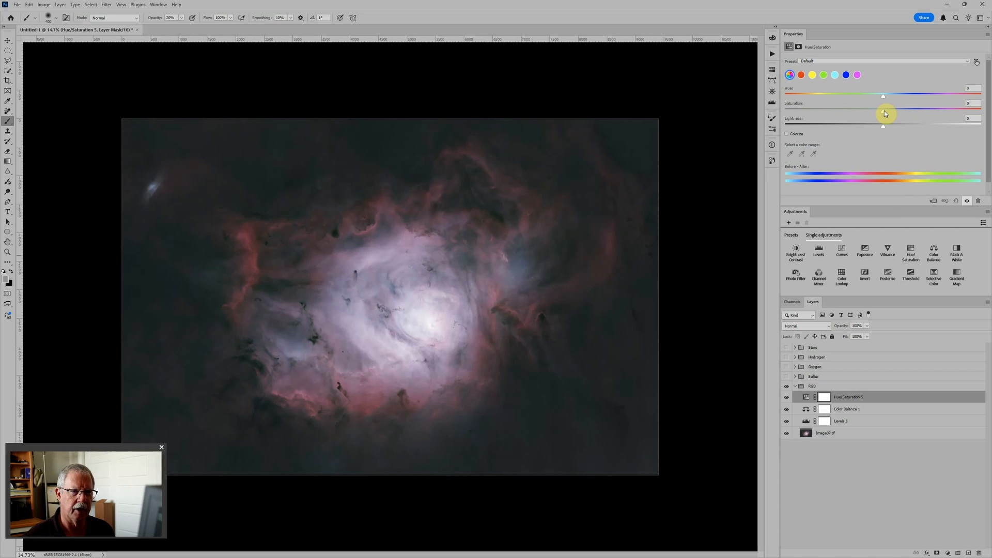
{"action": "mouse_move", "coordinate": [884, 110]}
{"action": "left_mouse_down"}
{"action": "mouse_move", "coordinate": [900, 110]}
{"action": "mouse_move", "coordinate": [889, 112]}
{"action": "left_mouse_up"}
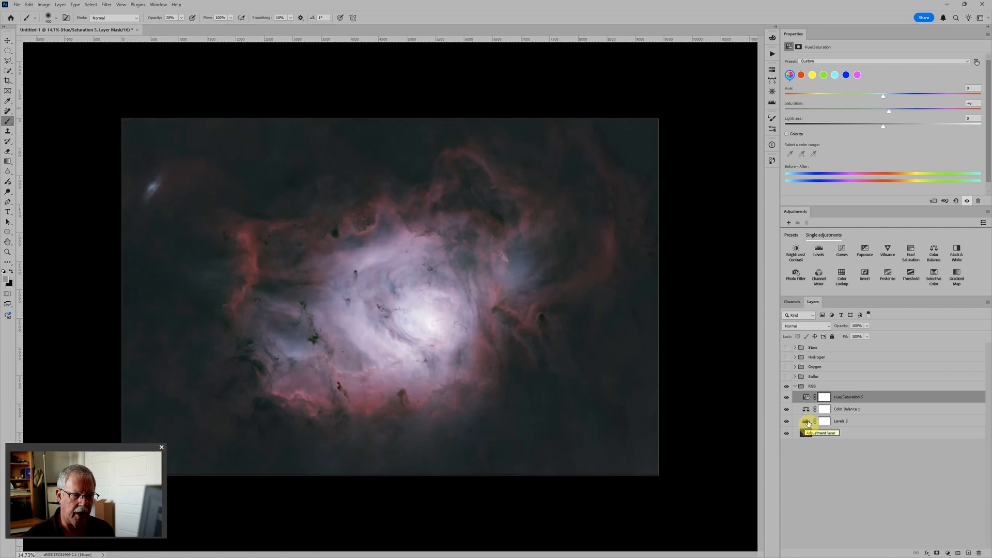
{"action": "left_click", "coordinate": [807, 423]}
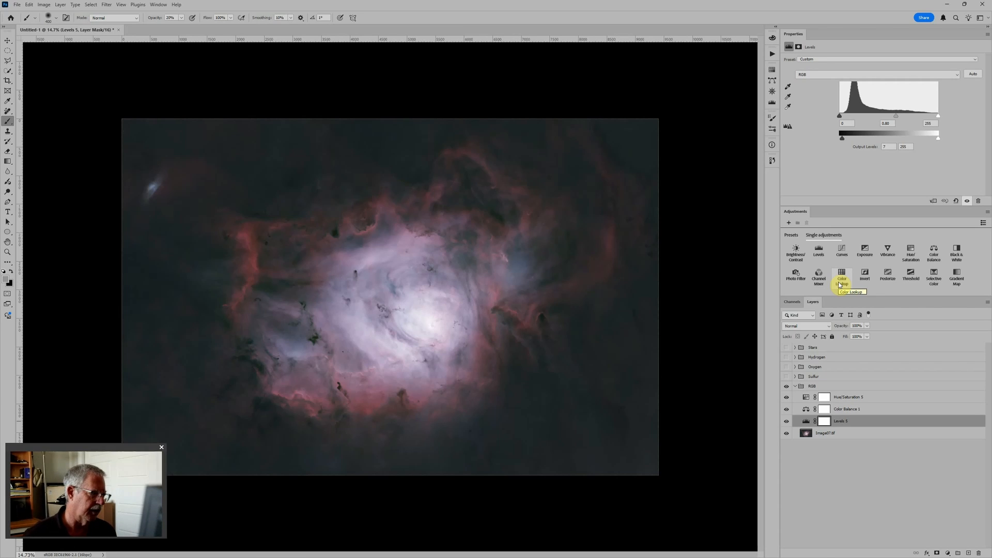
Show the Stars group and set its blending mode to Screen.
{"action": "left_click", "coordinate": [787, 348]}
{"action": "left_click", "coordinate": [818, 350]}
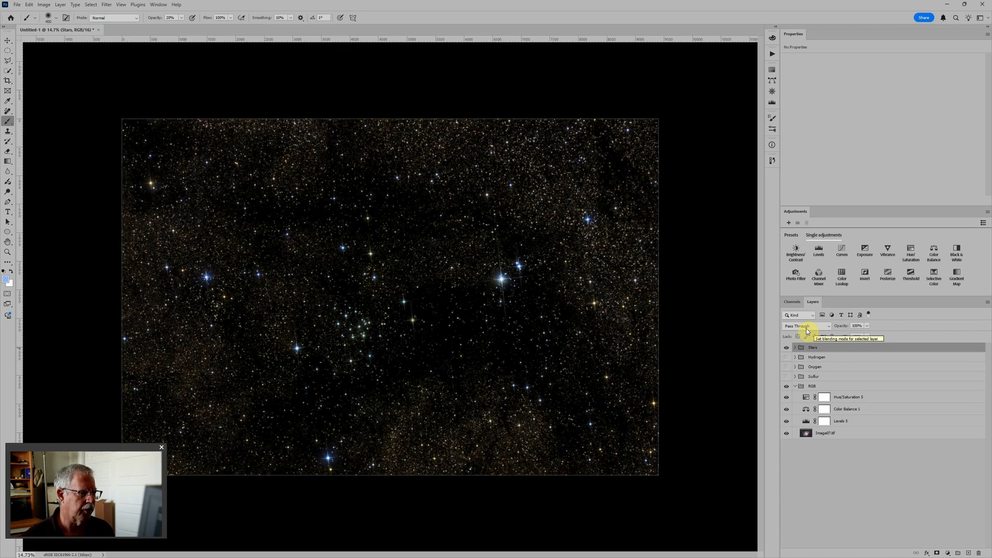
{"action": "left_click", "coordinate": [822, 330]}
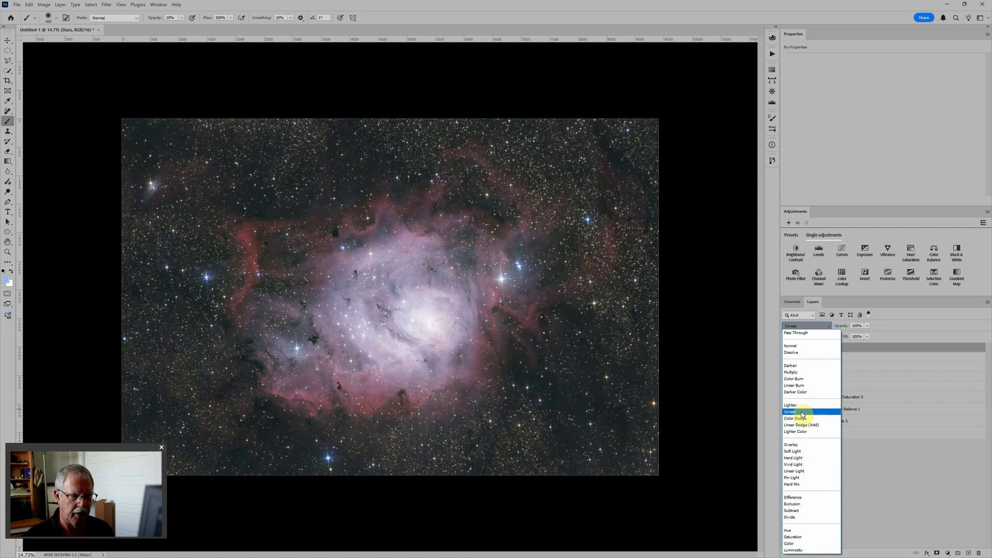
{"action": "left_click", "coordinate": [802, 413]}
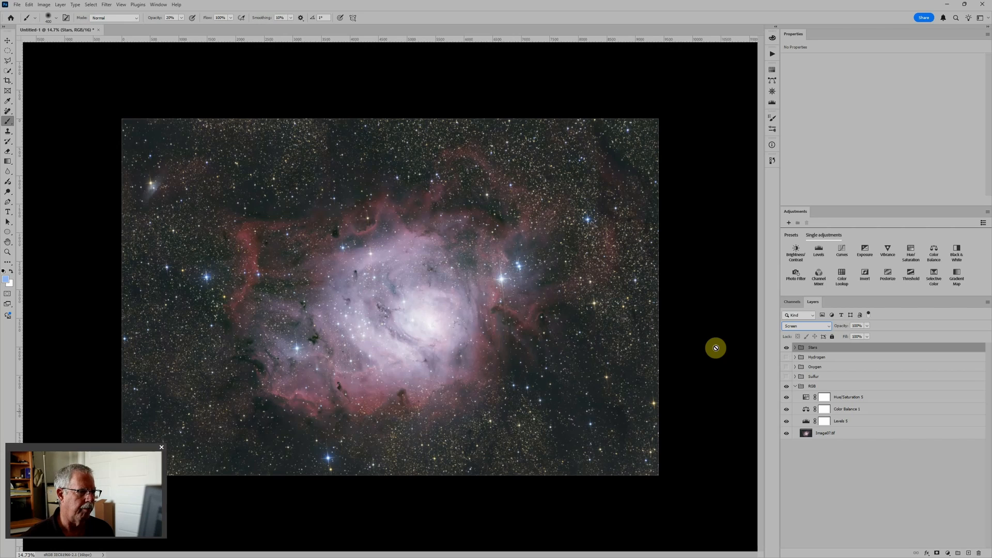
Expand the Stars group and set the midtones of its Levels adjustment to 0.71.
{"action": "left_click", "coordinate": [796, 349]}
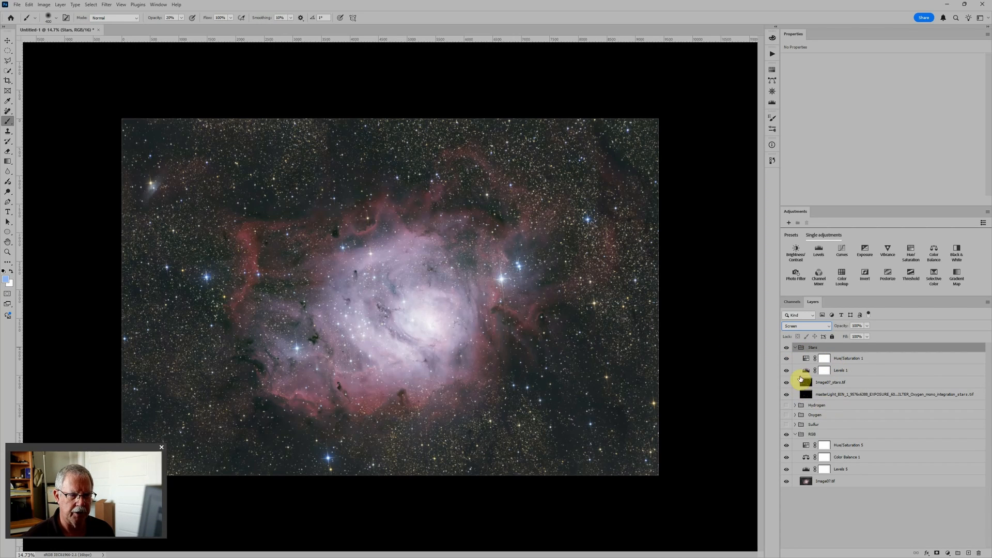
{"action": "left_click", "coordinate": [807, 371]}
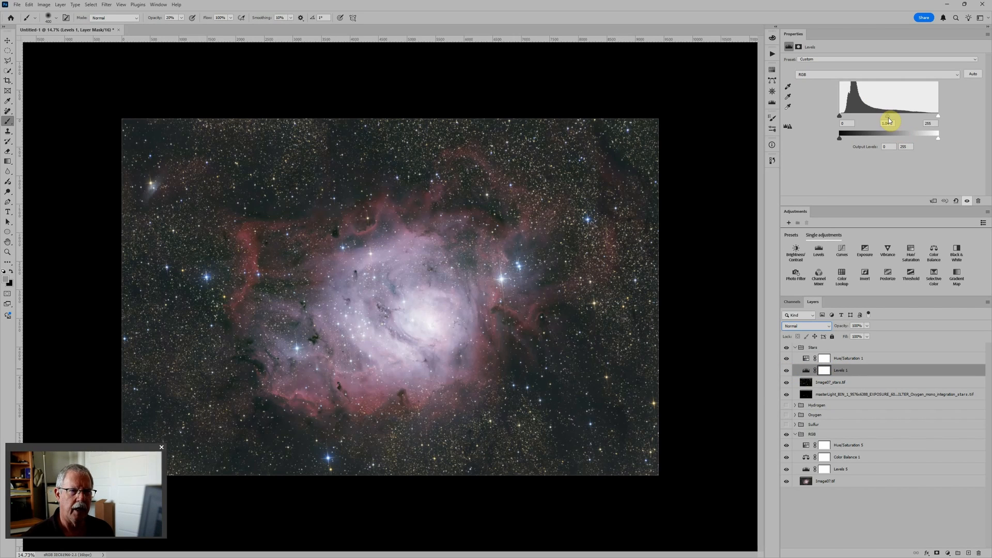
{"action": "mouse_move", "coordinate": [888, 117]}
{"action": "left_mouse_down"}
{"action": "mouse_move", "coordinate": [907, 116]}
{"action": "mouse_move", "coordinate": [879, 116]}
{"action": "mouse_move", "coordinate": [901, 118]}
{"action": "left_mouse_up"}
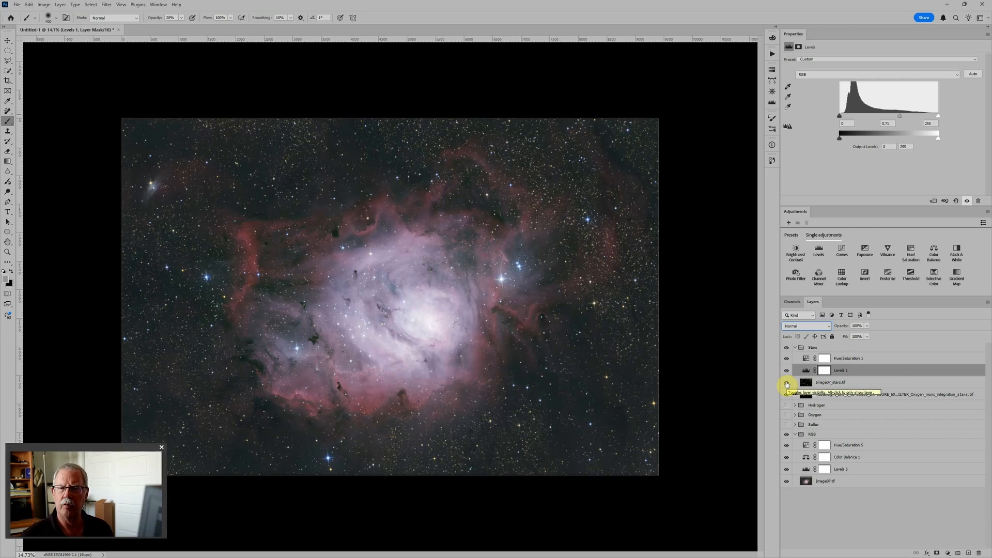
Hide the Image07_stars layer and examine the Oxygen narrowband stars on their own over the nebula.
{"action": "left_click", "coordinate": [786, 383]}
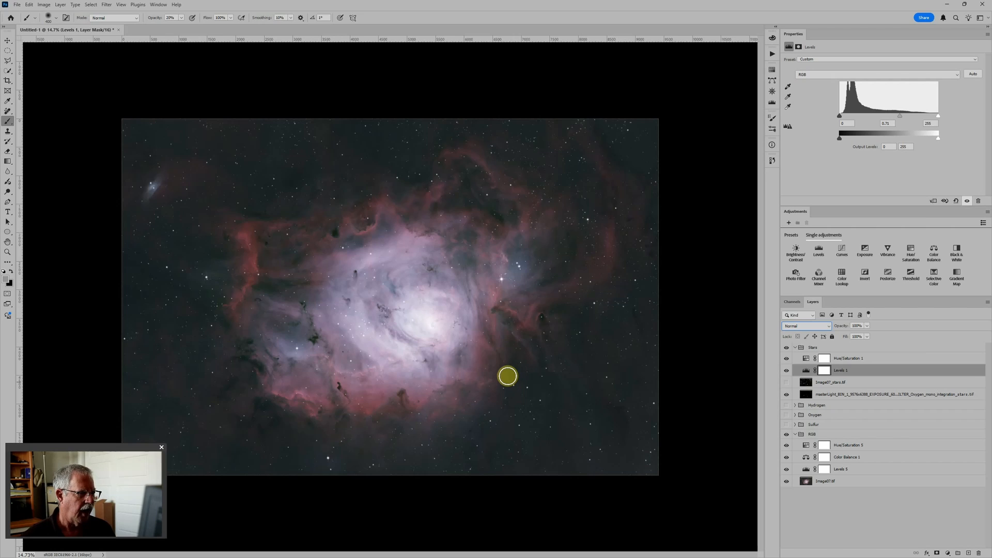
{"action": "scroll", "coordinate": [508, 375], "scroll_direction": "up", "scroll_amount": 3}
{"action": "scroll", "coordinate": [508, 375], "scroll_direction": "up", "scroll_amount": 1}
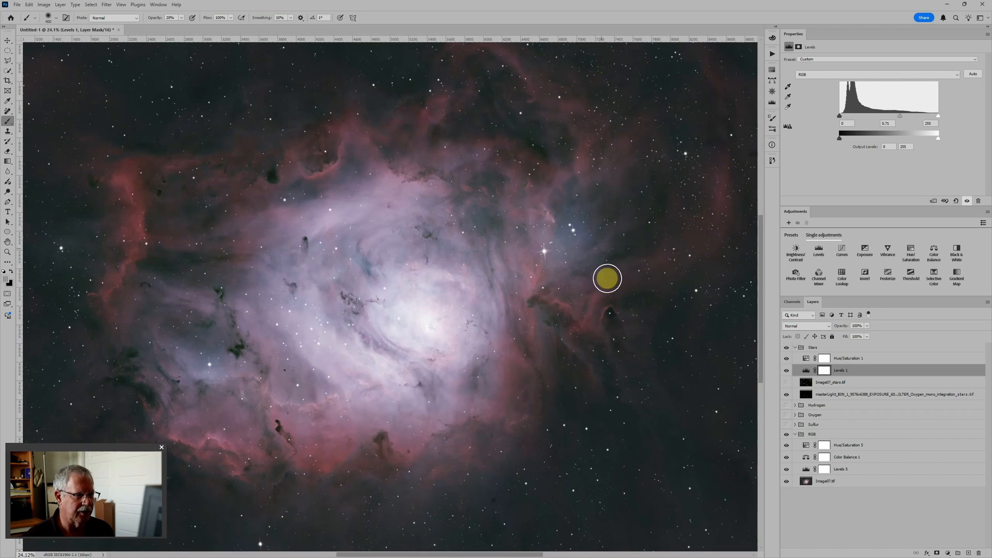
{"action": "scroll", "coordinate": [627, 381], "scroll_direction": "down", "scroll_amount": 2}
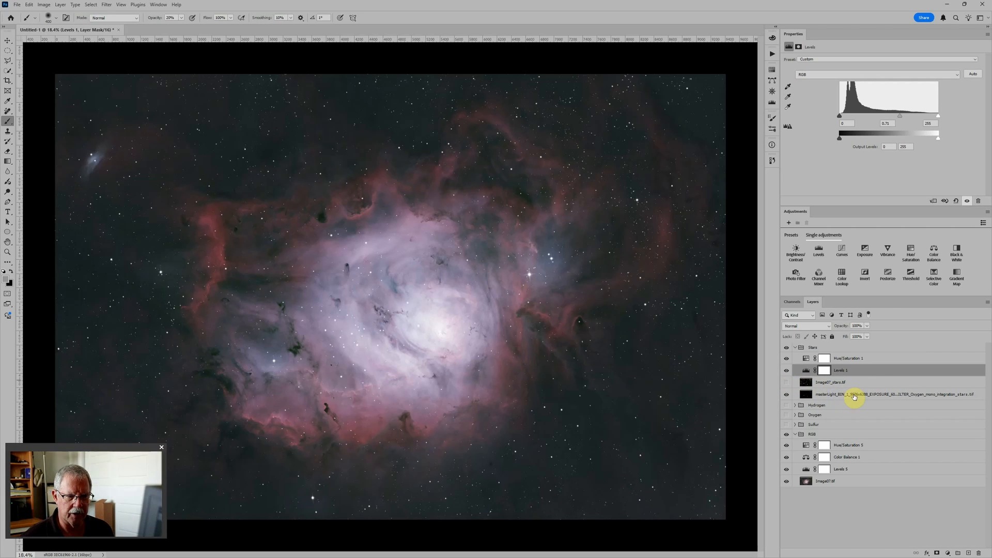
{"action": "left_click", "coordinate": [906, 396]}
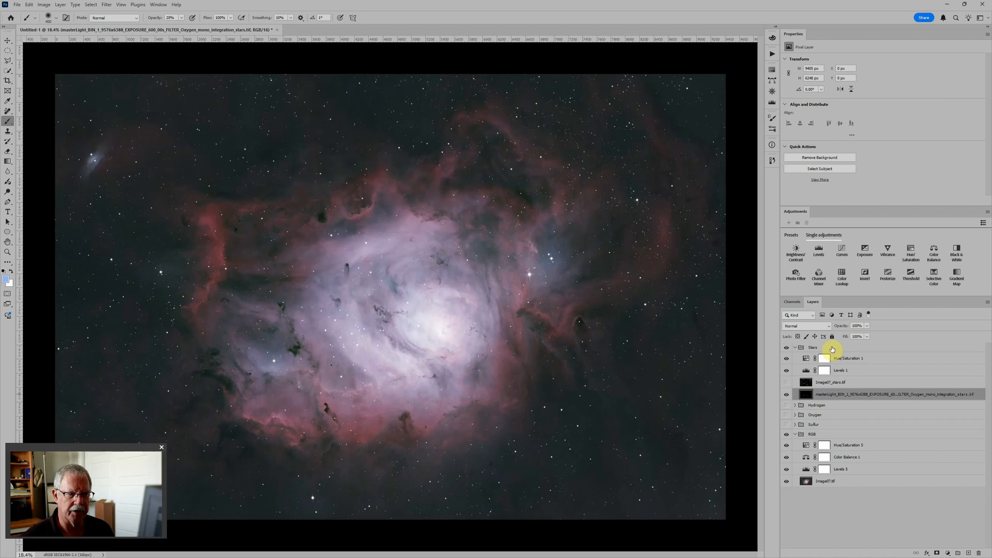
Show the Image07_stars layer and set its blending mode to Color above the Oxygen stars layer.
{"action": "left_click", "coordinate": [786, 382]}
{"action": "left_click", "coordinate": [843, 384]}
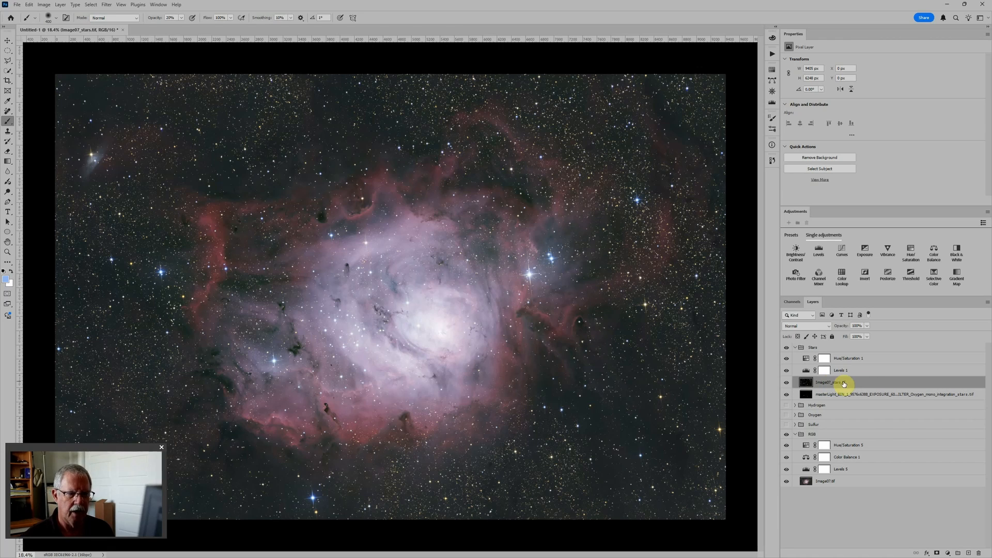
{"action": "left_click", "coordinate": [829, 328]}
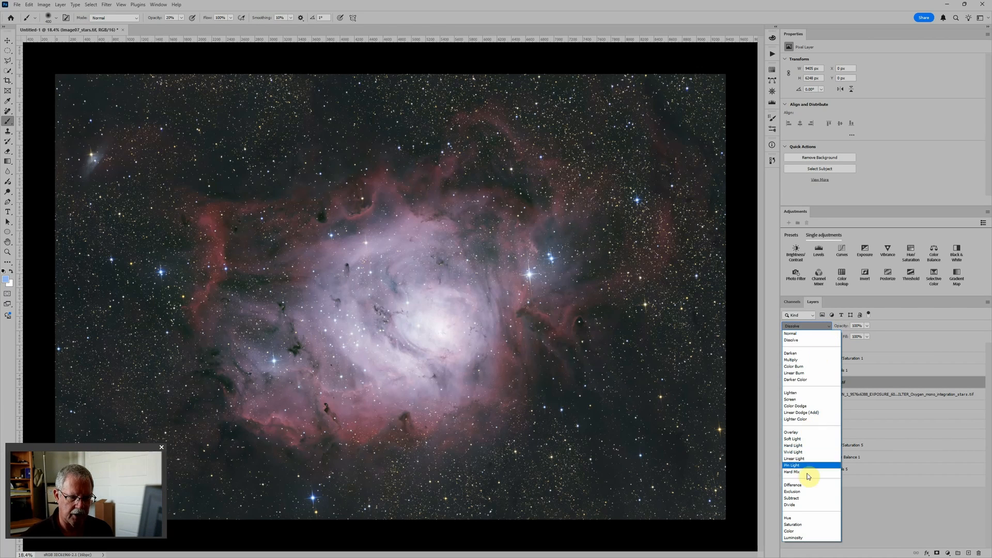
{"action": "left_click", "coordinate": [805, 531]}
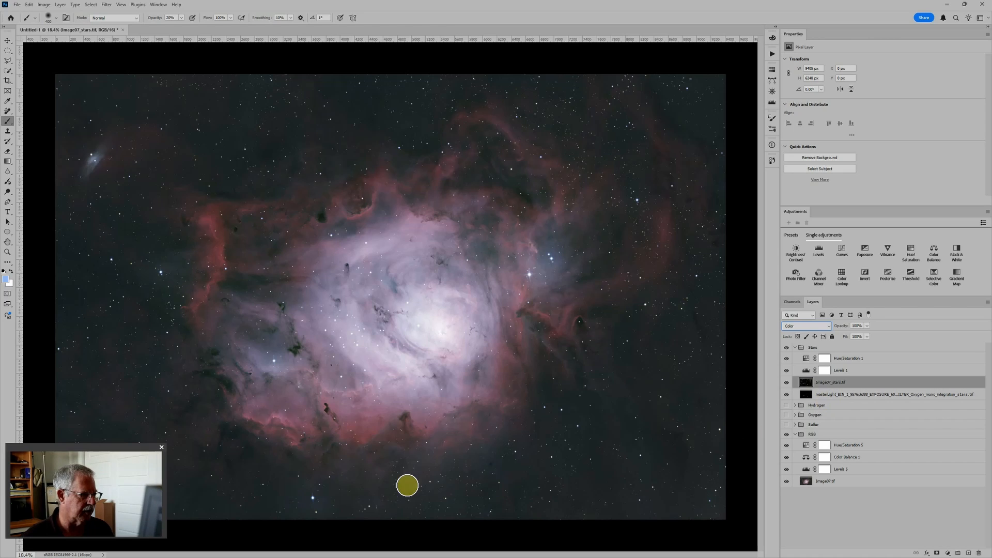
Set the midtones of the Levels adjustment in the Stars group to 1.11.
{"action": "key", "text": "ctrl+minus"}
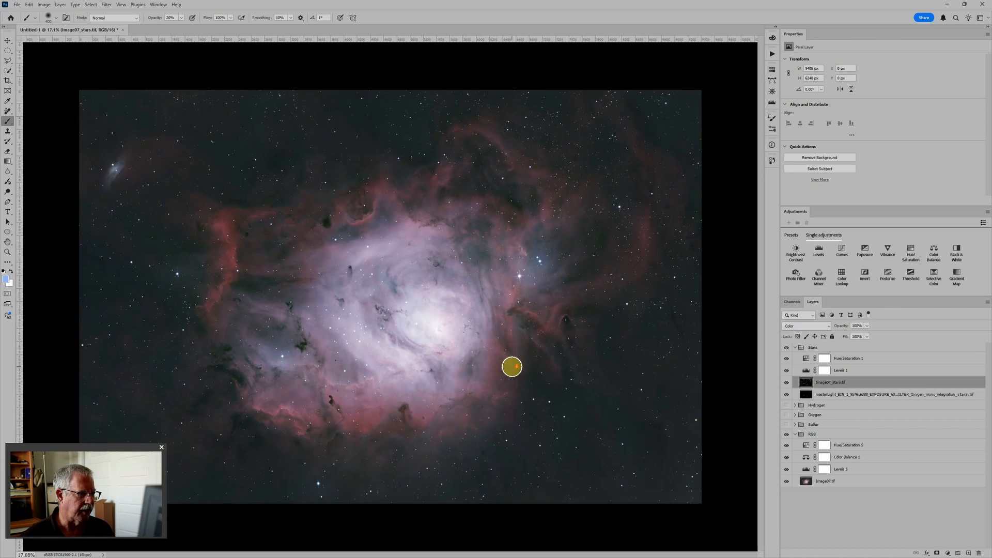
{"action": "scroll", "coordinate": [512, 367], "scroll_direction": "up", "scroll_amount": 5}
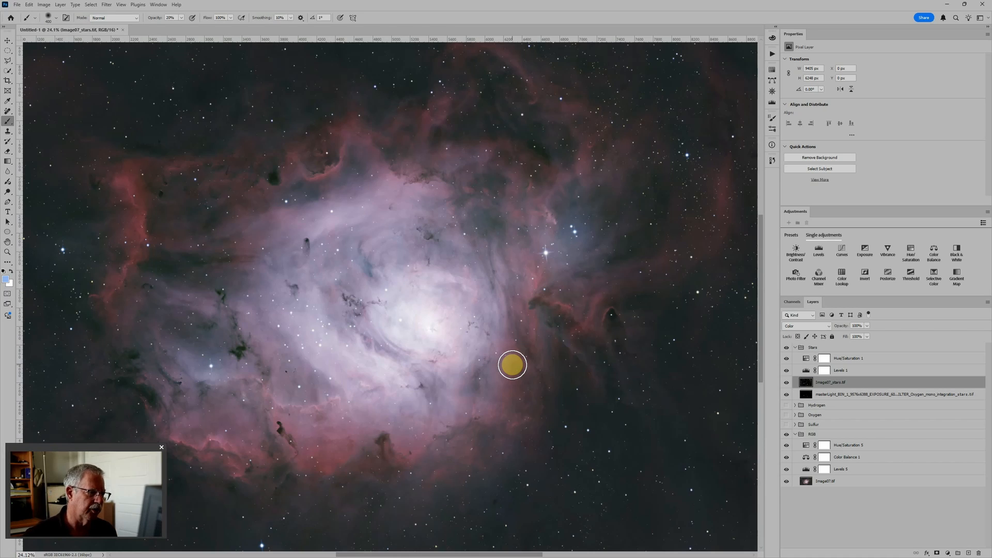
{"action": "left_click", "coordinate": [806, 372]}
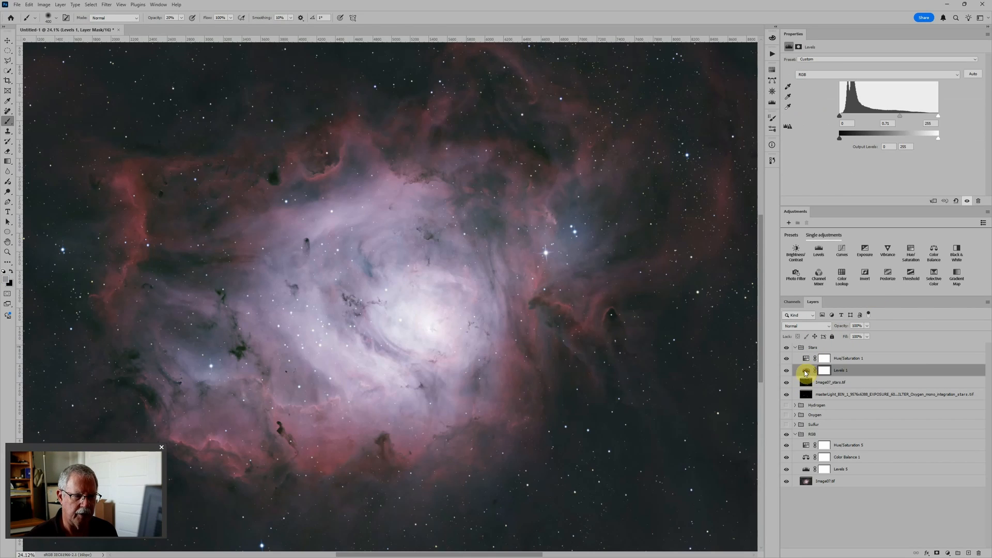
{"action": "left_click_drag", "start_coordinate": [900, 116], "coordinate": [888, 116]}
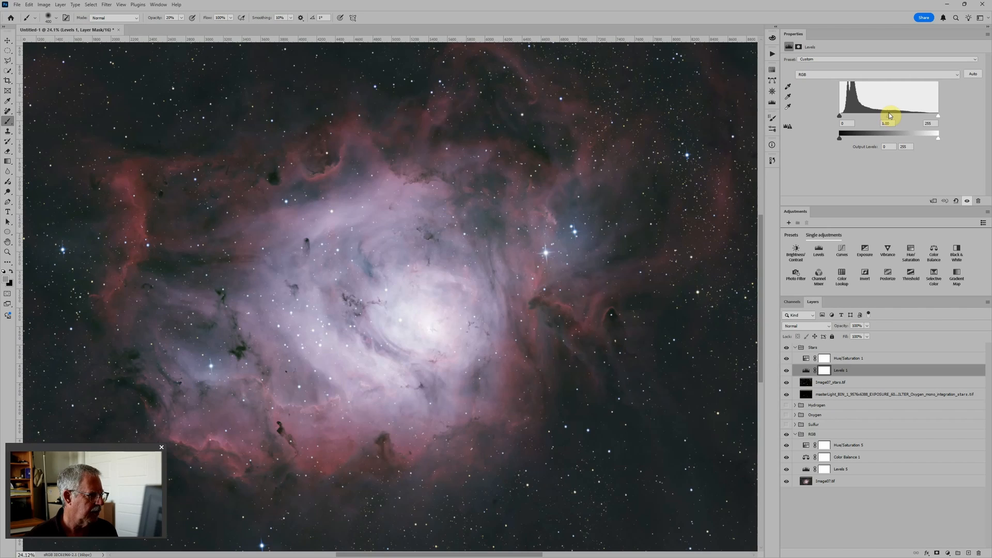
{"action": "scroll", "coordinate": [631, 224], "scroll_direction": "down", "scroll_amount": 3}
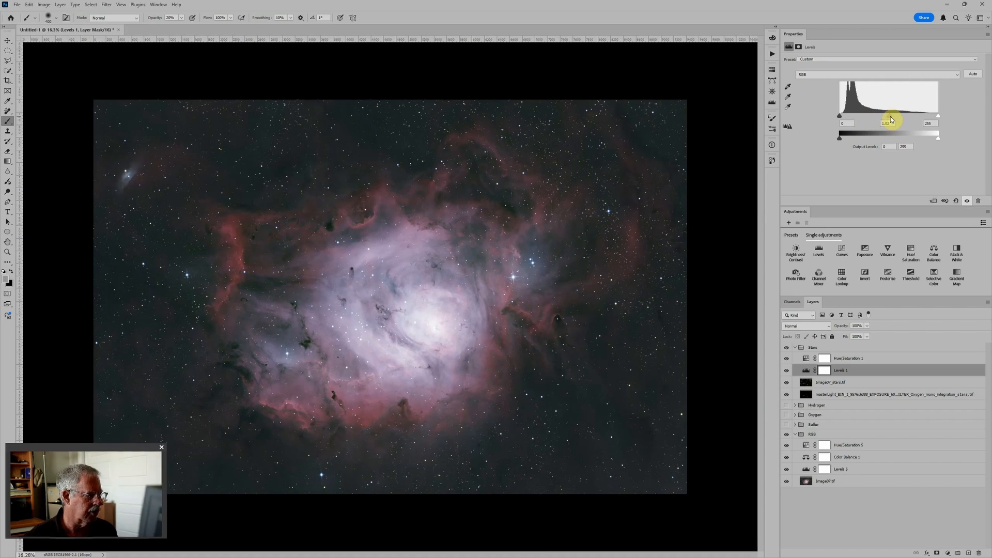
{"action": "left_click_drag", "start_coordinate": [891, 119], "coordinate": [886, 120]}
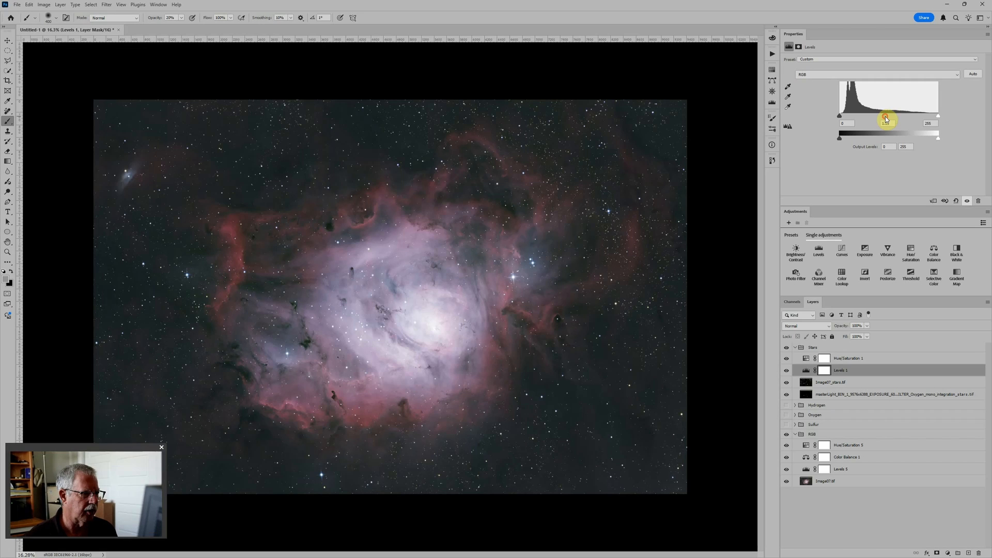
{"action": "scroll", "coordinate": [624, 253], "scroll_direction": "down", "scroll_amount": 1}
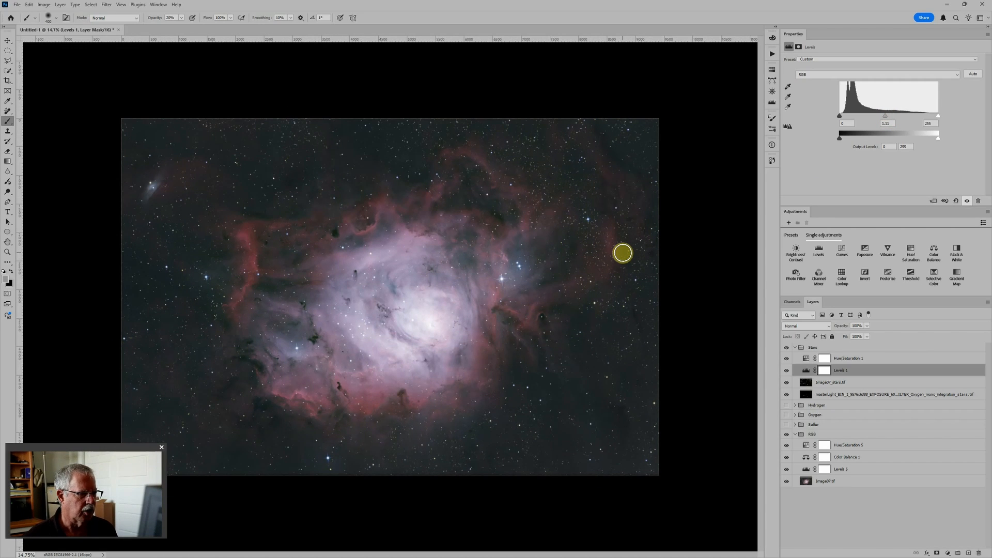
Collapse the Stars and RGB groups and add Levels, Color Balance and Hue/Saturation adjustment layers above the Hydrogen group.
{"action": "left_click", "coordinate": [796, 348]}
{"action": "left_click", "coordinate": [796, 386]}
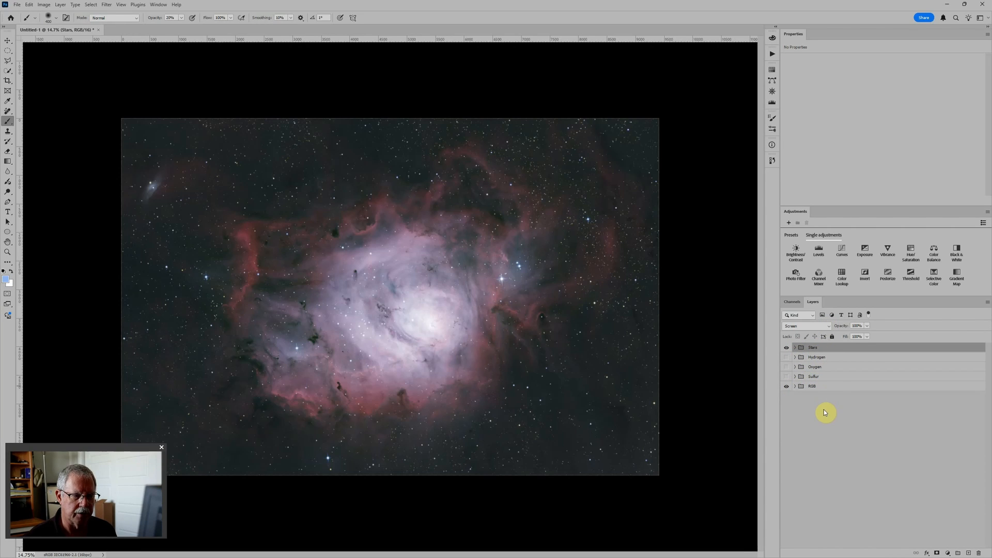
{"action": "left_click", "coordinate": [828, 358]}
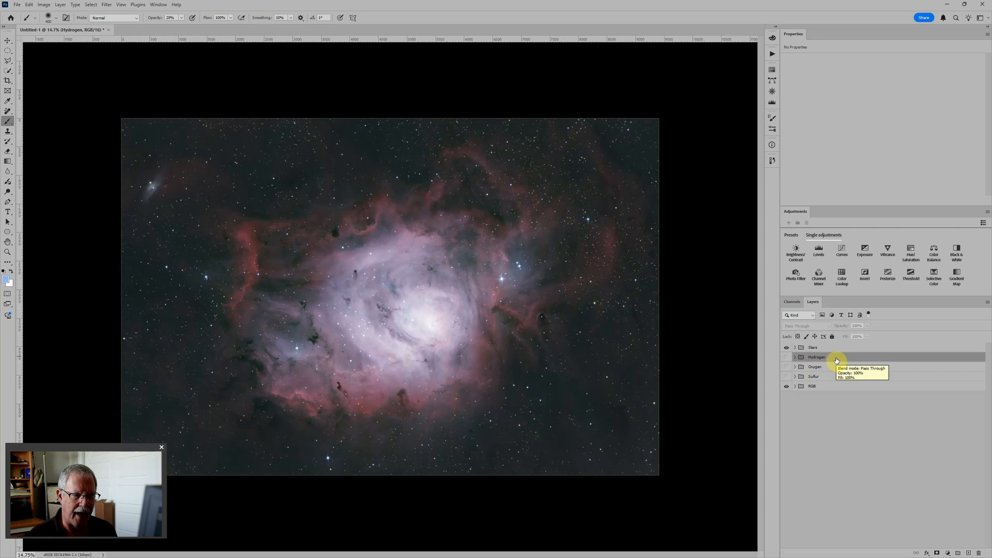
{"action": "left_click", "coordinate": [819, 250]}
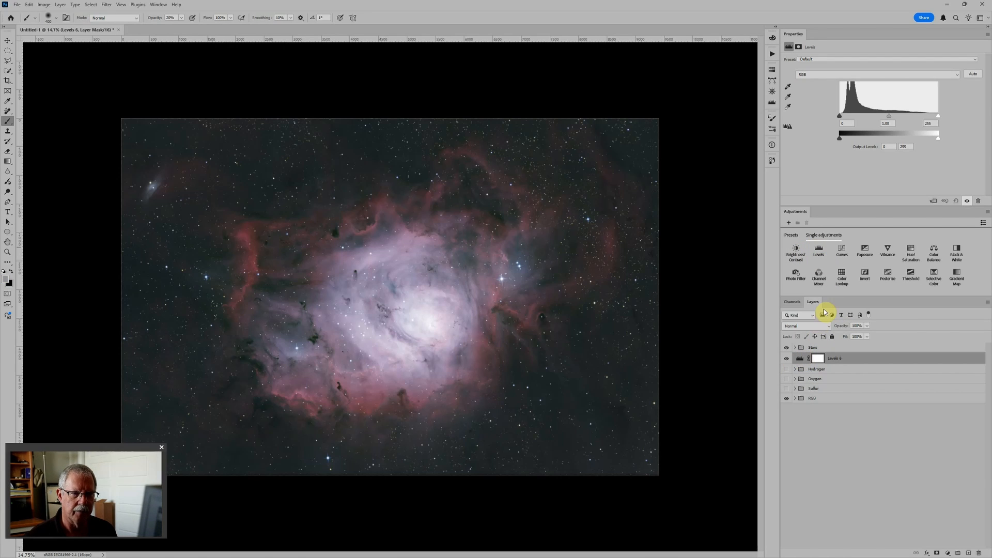
{"action": "left_click", "coordinate": [934, 253]}
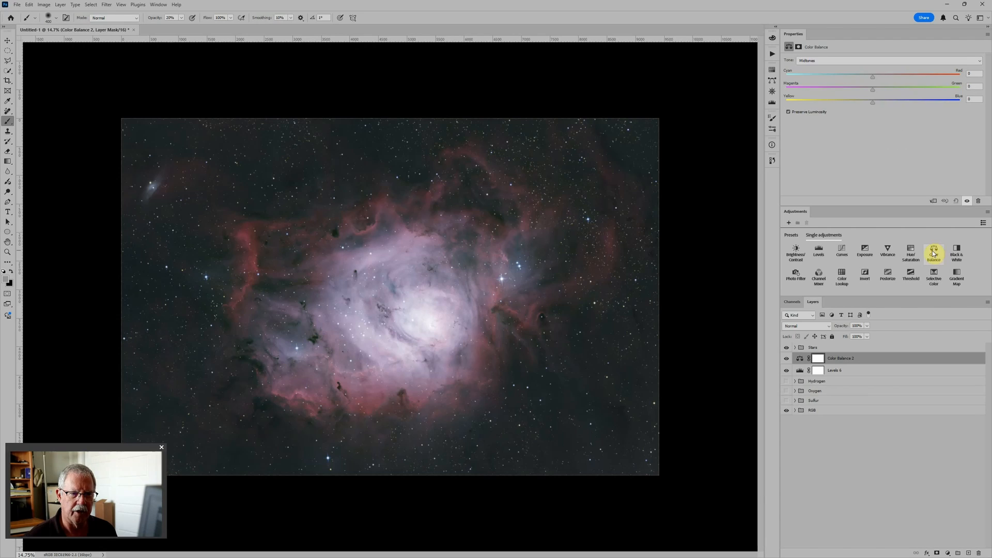
{"action": "left_click", "coordinate": [912, 256]}
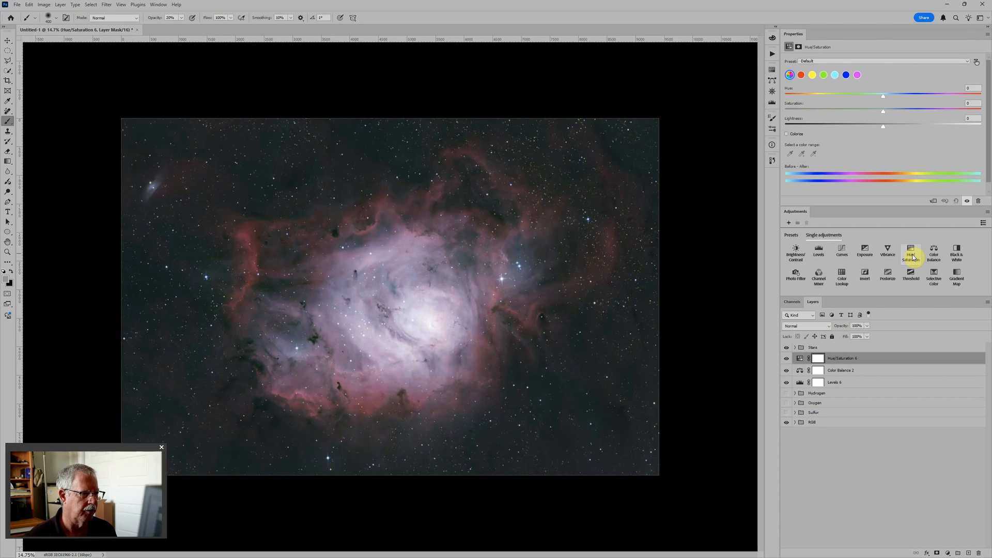
Add a Solid Color fill layer with hex color 131313 below the Stars group and set its blending mode to Lighten.
{"action": "left_click", "coordinate": [949, 553]}
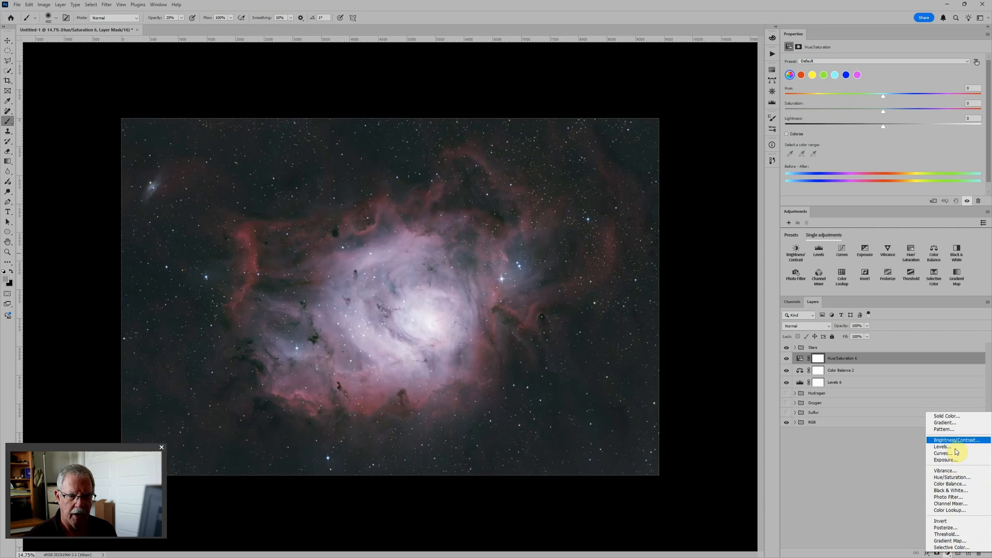
{"action": "left_click", "coordinate": [957, 417]}
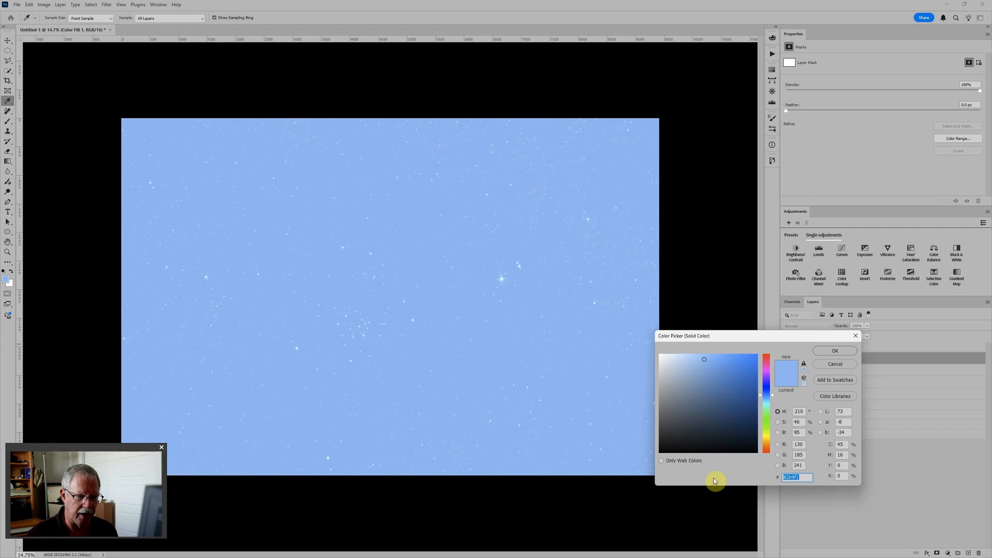
{"action": "type", "text": "131313"}
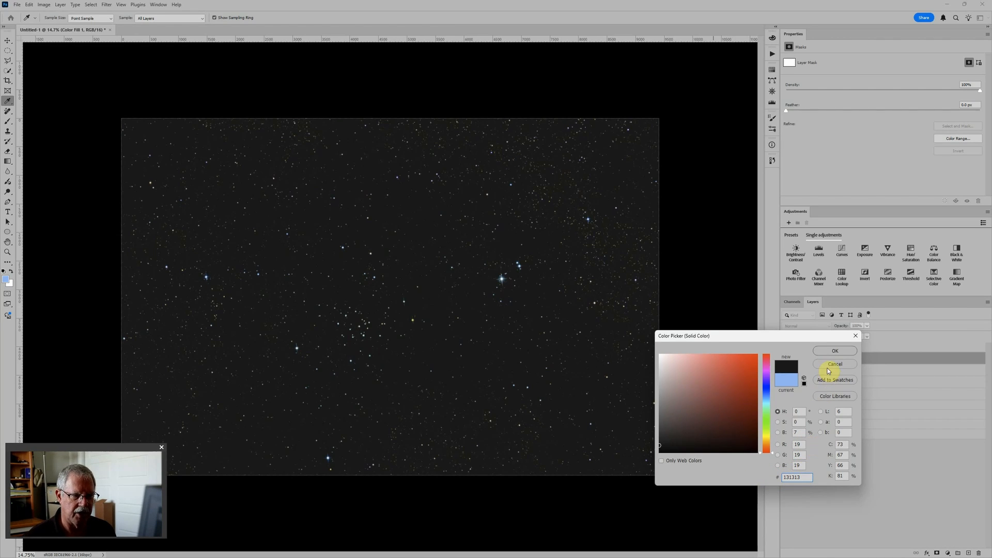
{"action": "left_click", "coordinate": [833, 352]}
{"action": "key", "text": "b"}
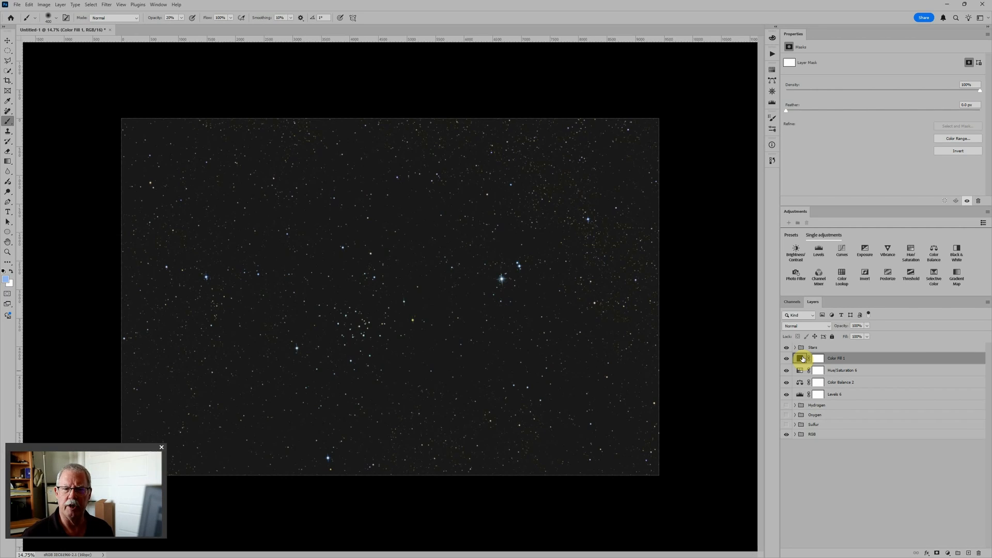
{"action": "left_click", "coordinate": [804, 326]}
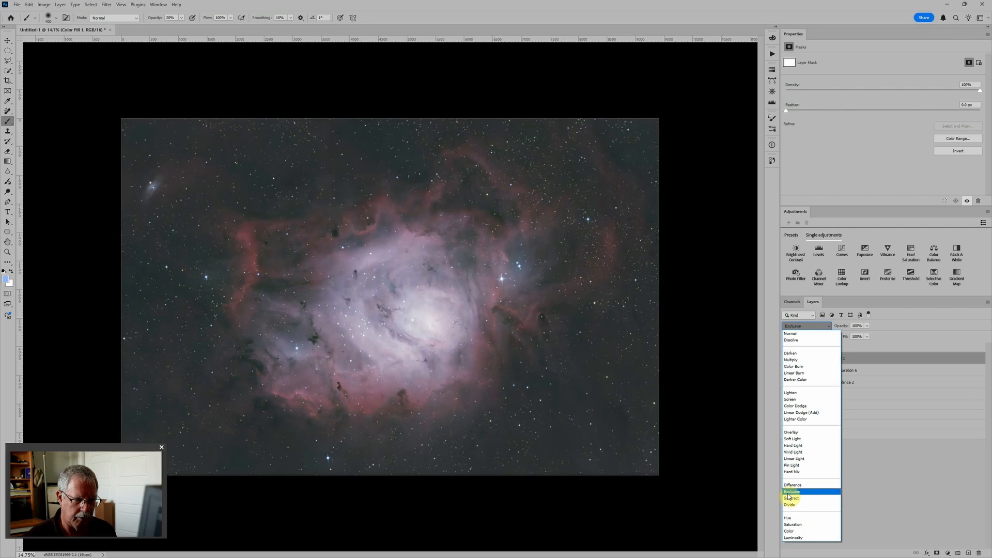
{"action": "left_click", "coordinate": [793, 393]}
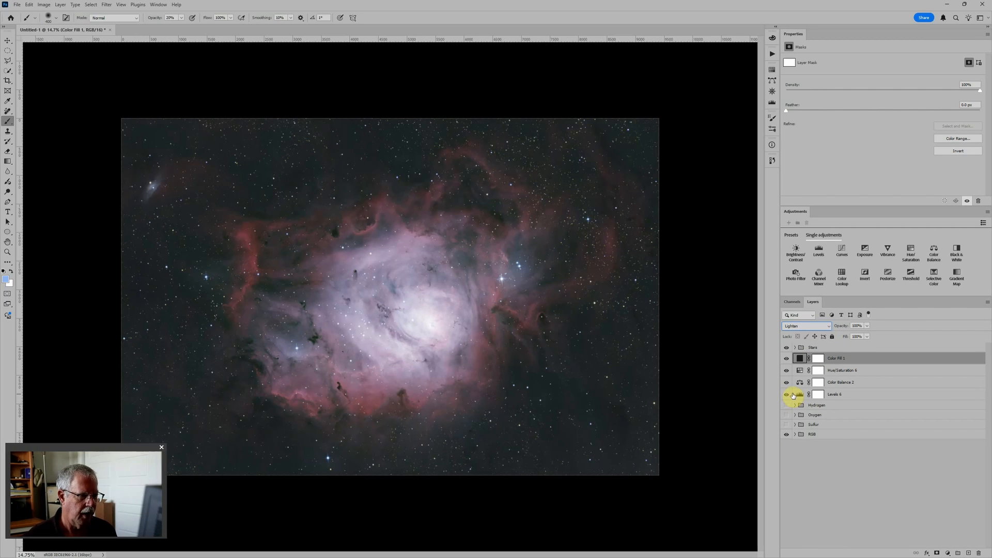
Toggle the visibility of the dark color fill layer to compare the nebula's shadows and background with and without it.
{"action": "left_click", "coordinate": [787, 358]}
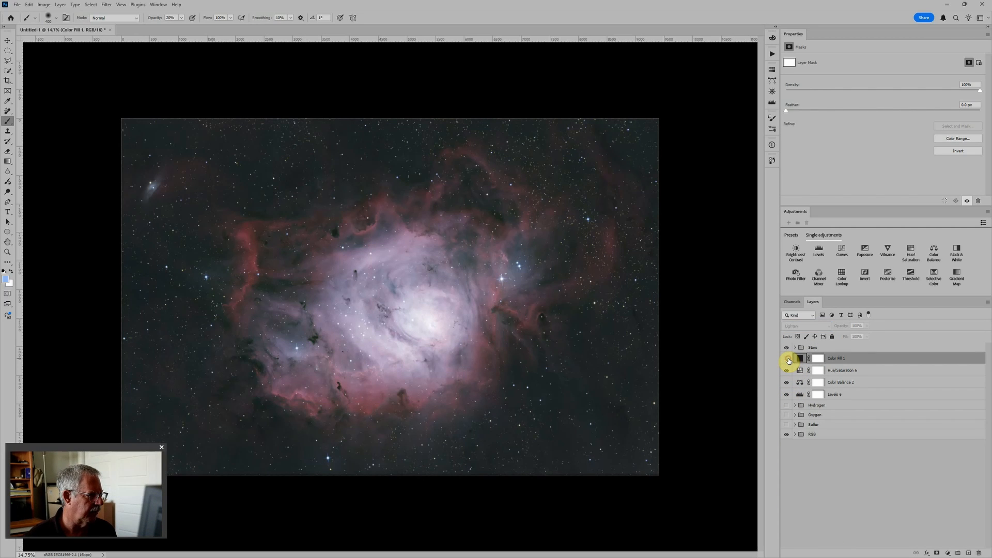
{"action": "left_click", "coordinate": [789, 360]}
{"action": "left_click", "coordinate": [789, 360]}
{"action": "scroll", "coordinate": [292, 362], "scroll_direction": "up", "scroll_amount": 2}
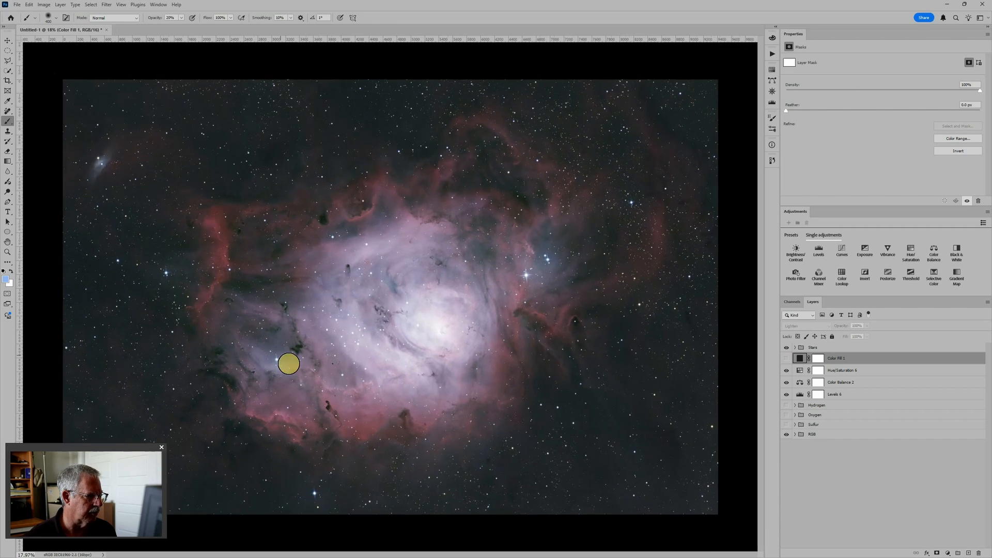
{"action": "scroll", "coordinate": [288, 363], "scroll_direction": "up", "scroll_amount": 5}
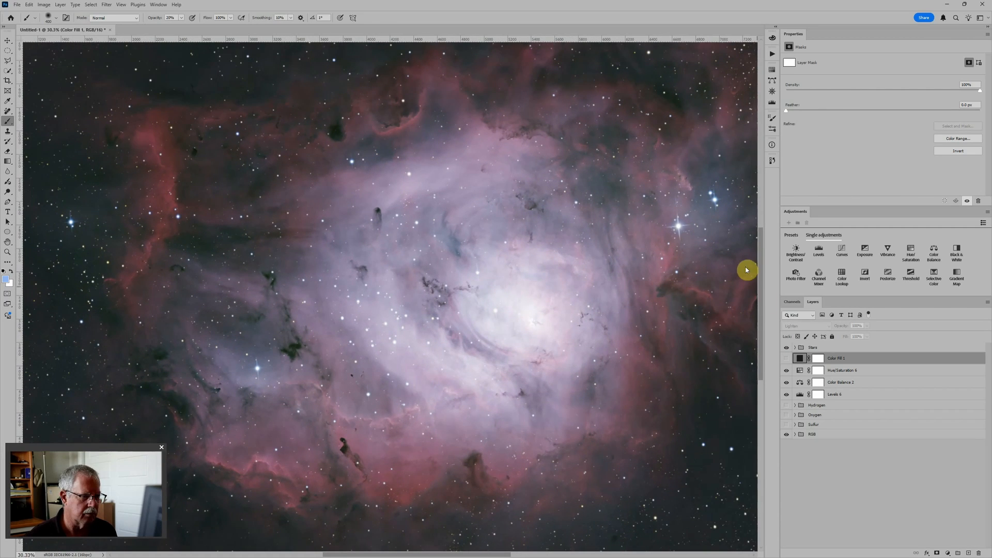
{"action": "left_click", "coordinate": [786, 360]}
{"action": "left_click", "coordinate": [786, 359]}
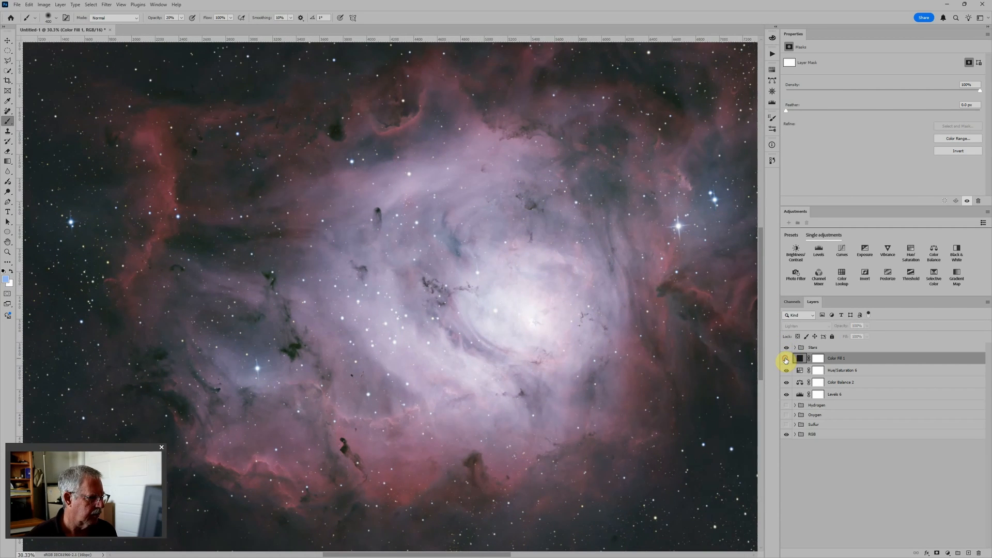
{"action": "left_click", "coordinate": [786, 359]}
{"action": "left_click", "coordinate": [785, 359]}
{"action": "left_click", "coordinate": [785, 359]}
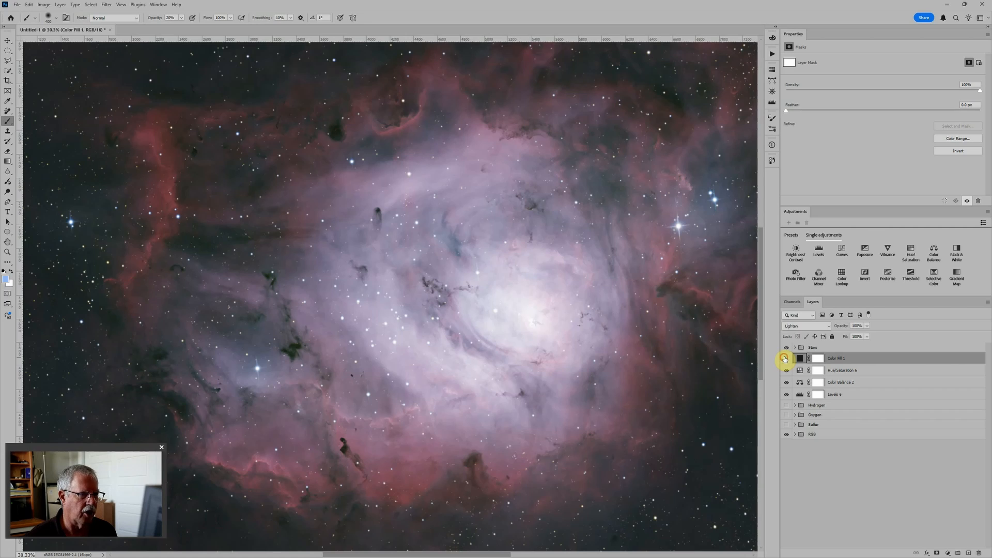
{"action": "left_click", "coordinate": [785, 358]}
{"action": "left_click", "coordinate": [785, 359]}
{"action": "scroll", "coordinate": [640, 299], "scroll_direction": "down", "scroll_amount": 3}
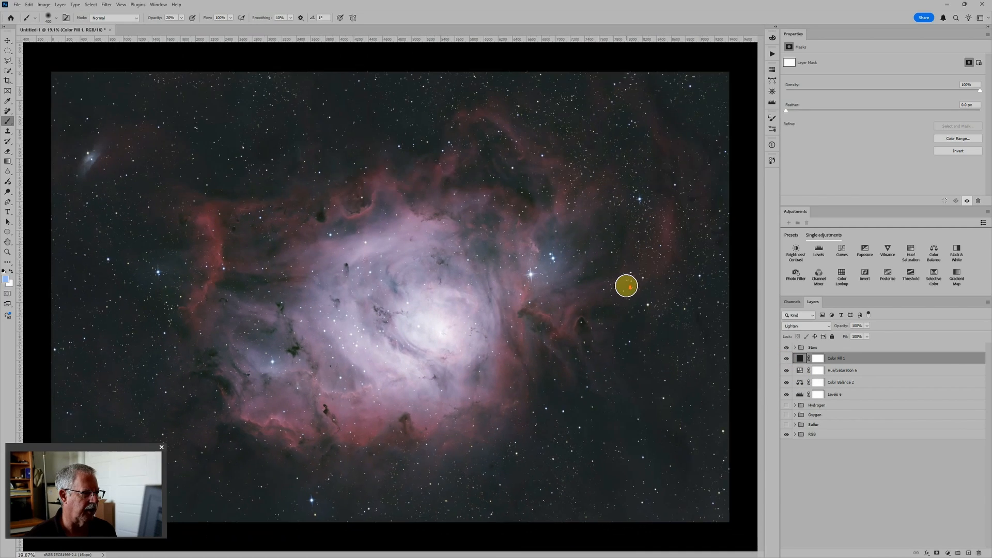
{"action": "scroll", "coordinate": [626, 285], "scroll_direction": "down", "scroll_amount": 4}
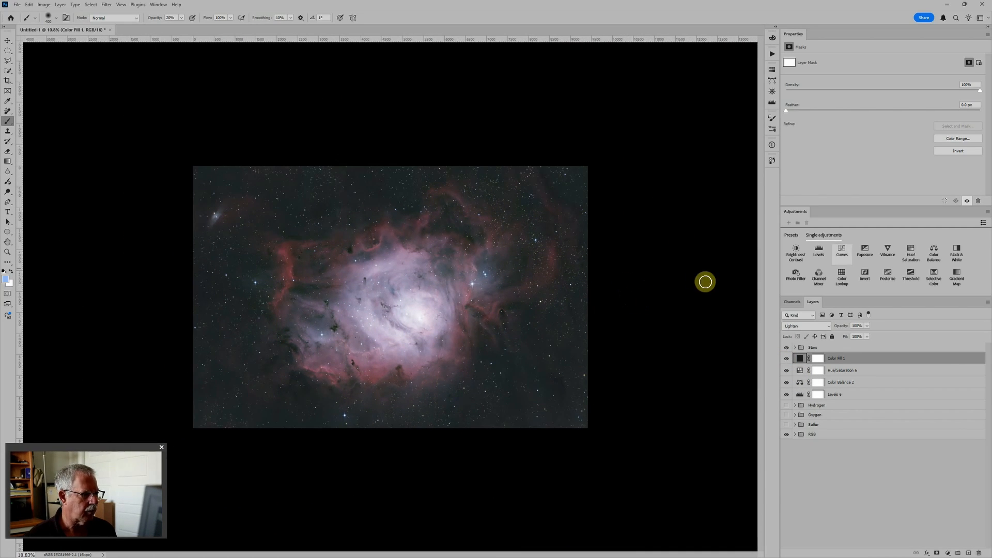
Try a black input level of 12 in the Levels adjustment above the Hydrogen group and compare the background with the color fill hidden and shown.
{"action": "left_click", "coordinate": [801, 395]}
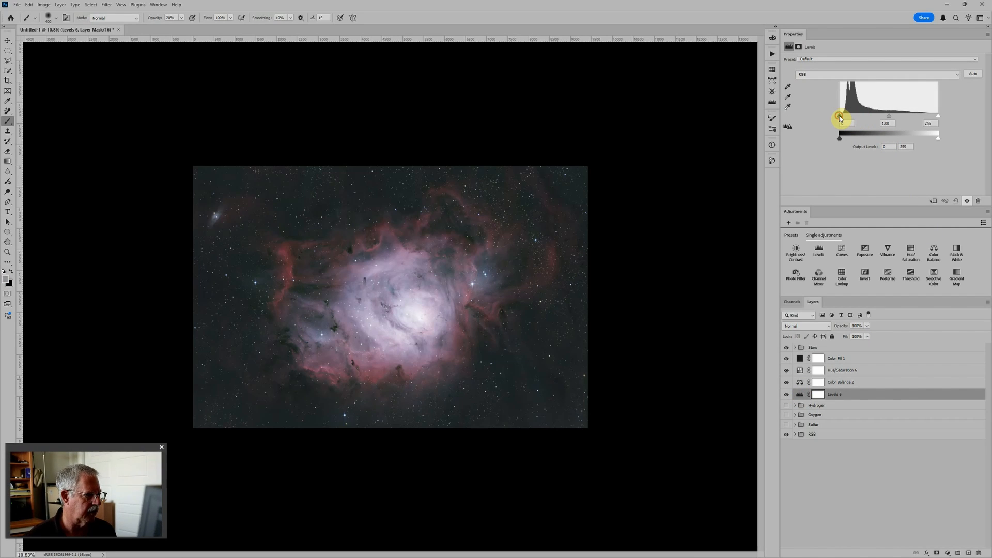
{"action": "left_click_drag", "start_coordinate": [841, 118], "coordinate": [843, 120]}
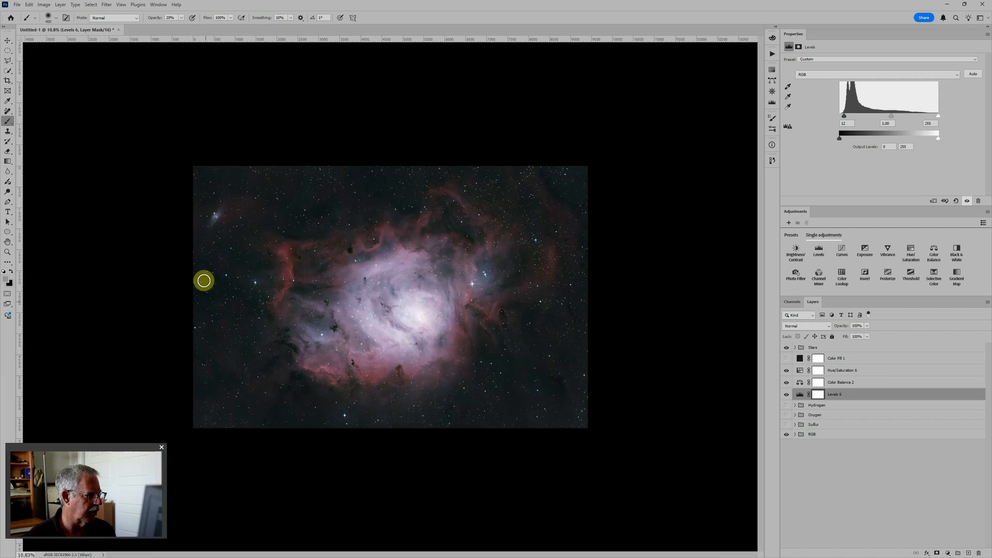
{"action": "left_click", "coordinate": [787, 361]}
{"action": "left_click", "coordinate": [787, 360]}
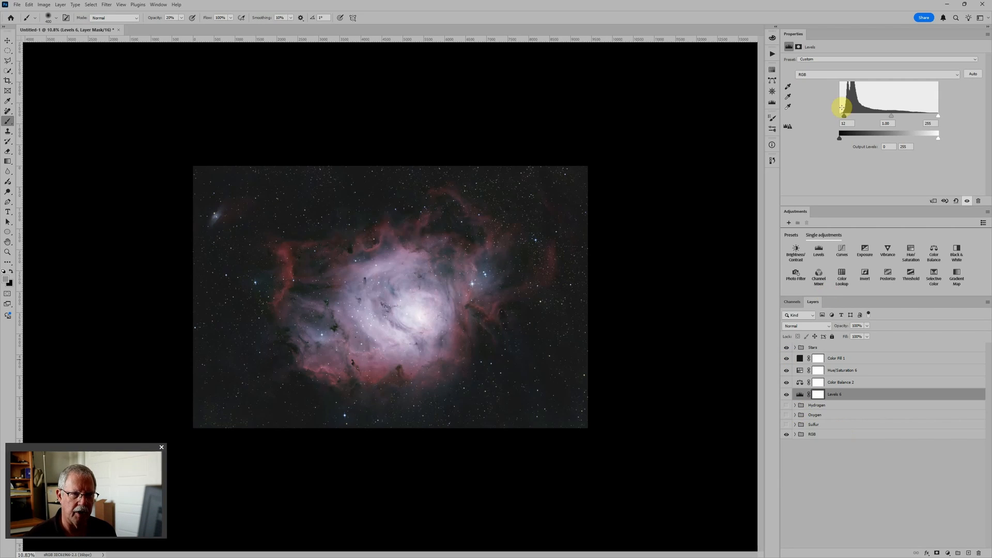
Set the black input level of the Levels adjustment above the Hydrogen group to 5 and check the background at higher zoom.
{"action": "left_click_drag", "start_coordinate": [844, 119], "coordinate": [842, 115]}
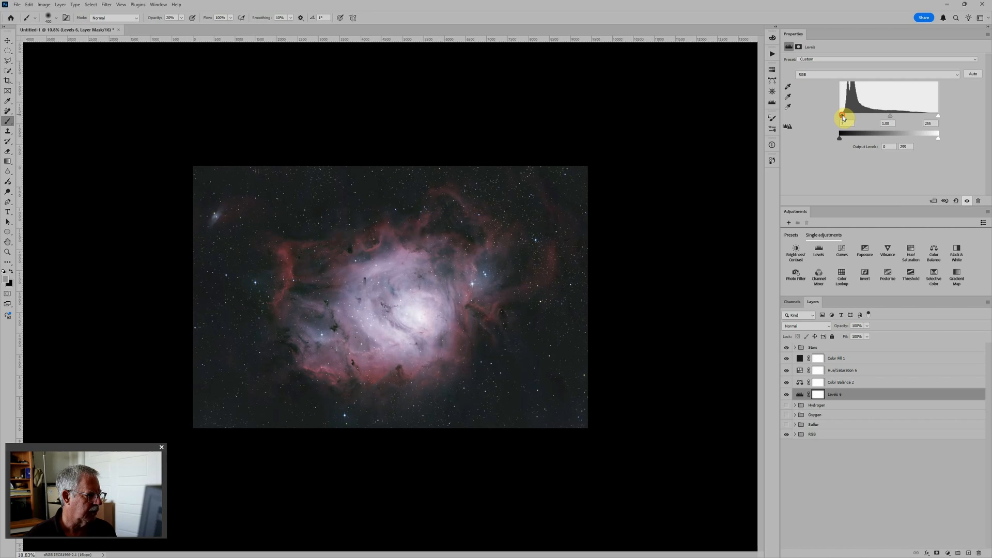
{"action": "left_click", "coordinate": [787, 359]}
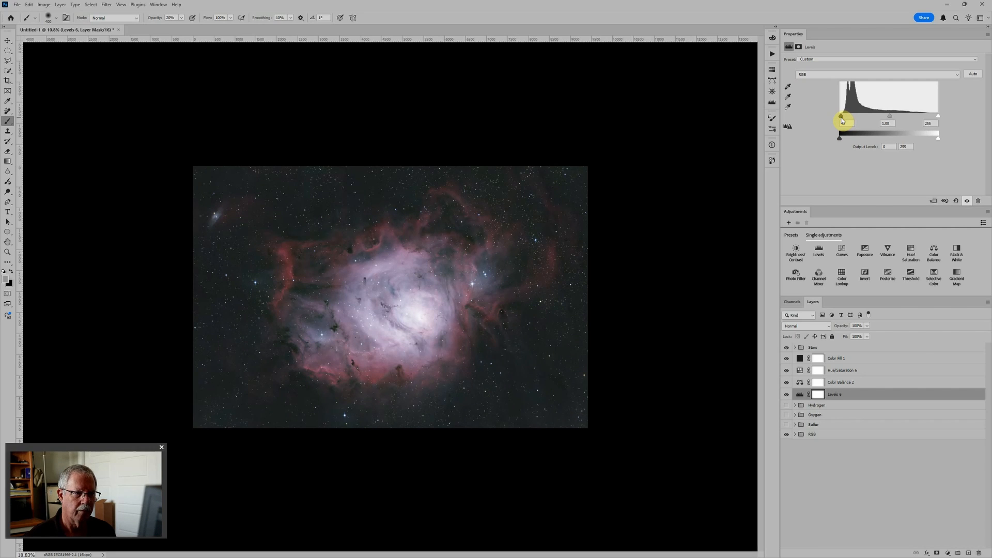
{"action": "left_click_drag", "start_coordinate": [842, 120], "coordinate": [844, 120]}
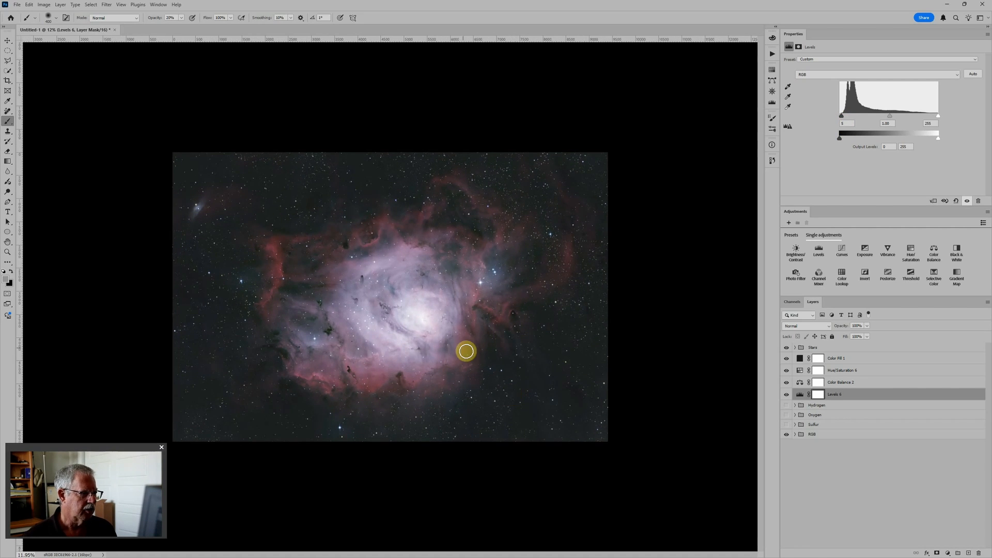
{"action": "scroll", "coordinate": [450, 346], "scroll_direction": "up", "scroll_amount": 3}
{"action": "scroll", "coordinate": [449, 346], "scroll_direction": "up", "scroll_amount": 1}
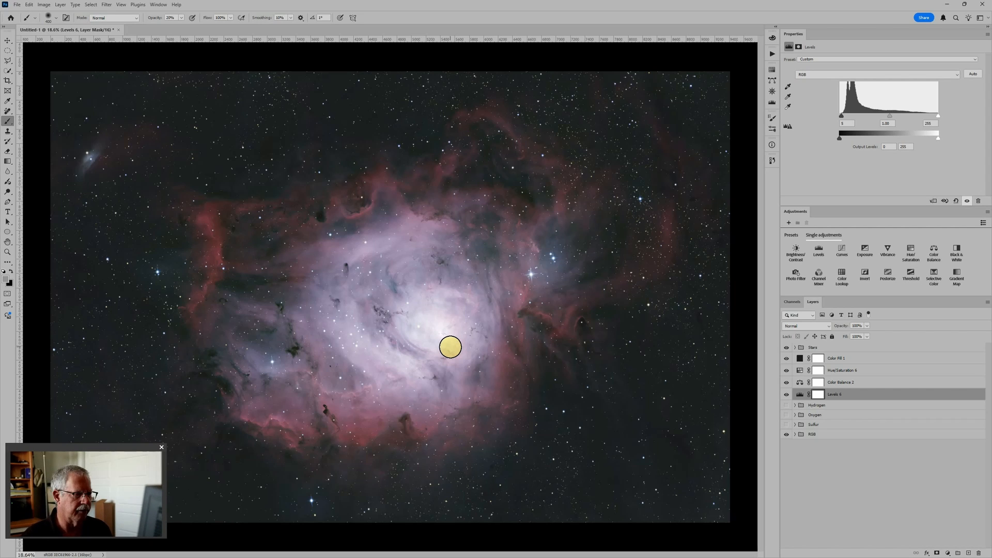
{"action": "scroll", "coordinate": [626, 351], "scroll_direction": "down", "scroll_amount": 1}
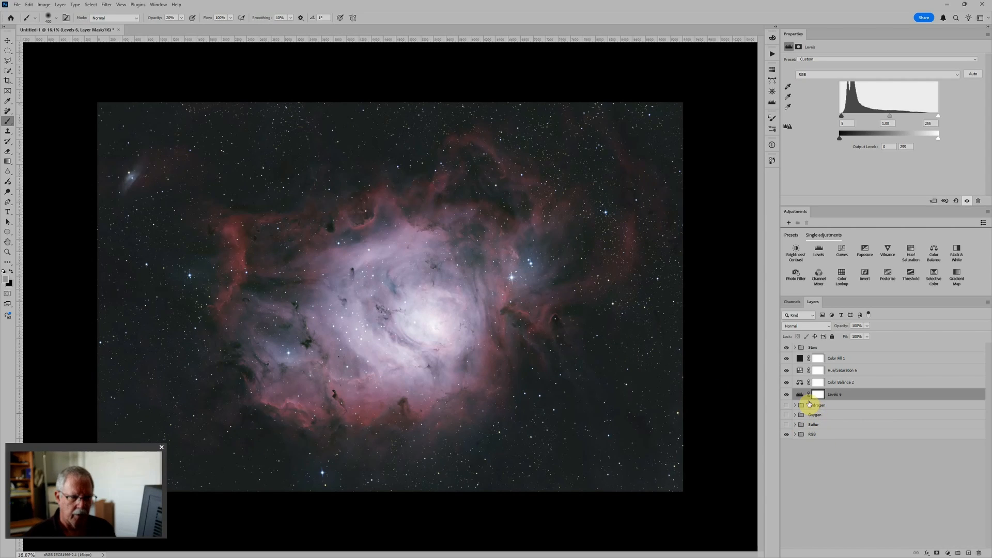
Group the color fill, Hue/Saturation, Color Balance and Levels layers below the Stars group and name the group Global.
{"action": "left_click", "coordinate": [804, 361]}
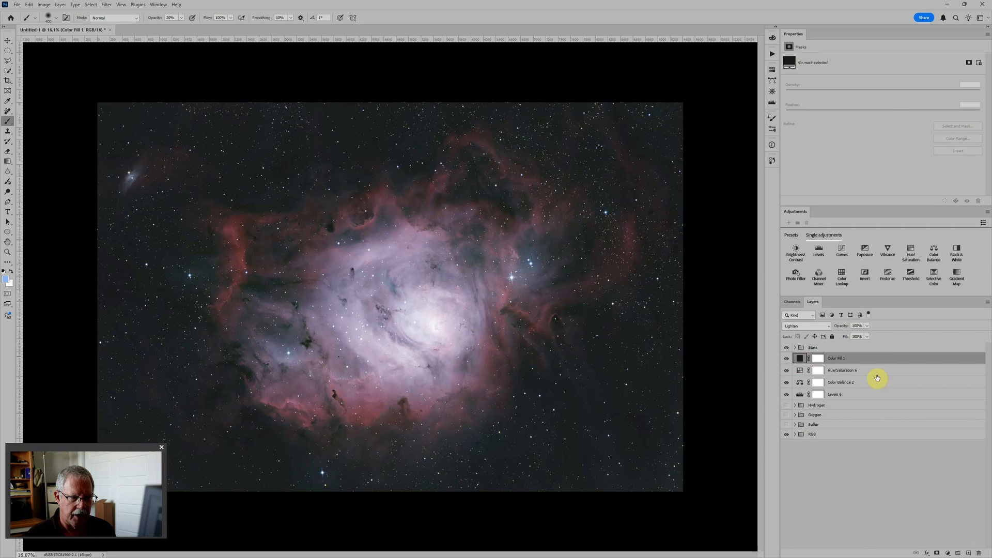
{"action": "left_click", "coordinate": [868, 396], "text": "shift"}
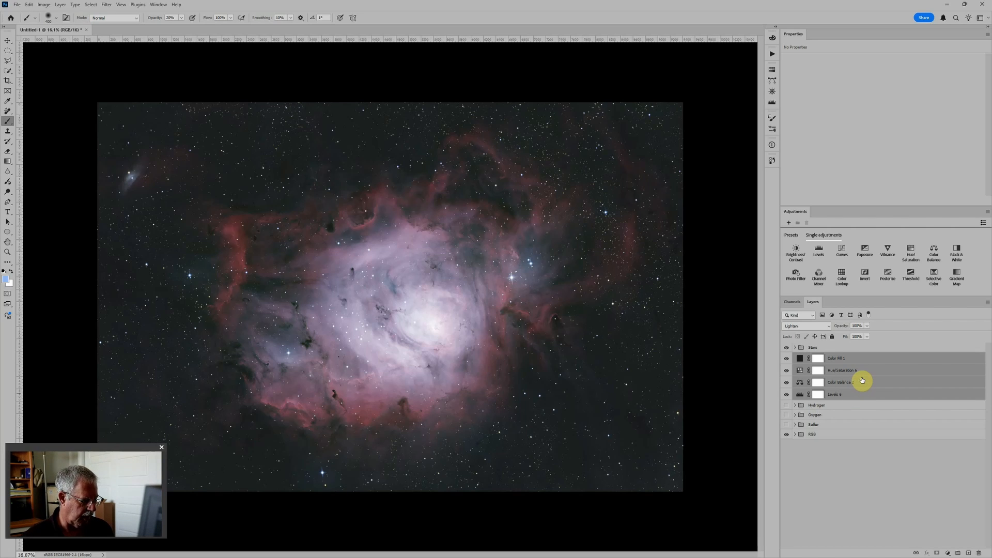
{"action": "key", "text": "ctrl+g"}
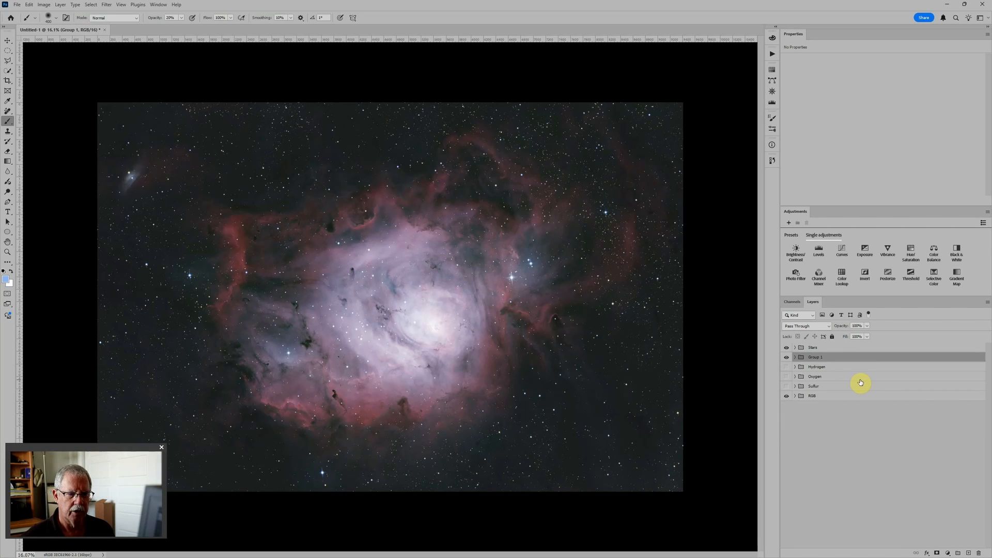
{"action": "double_click", "coordinate": [818, 357]}
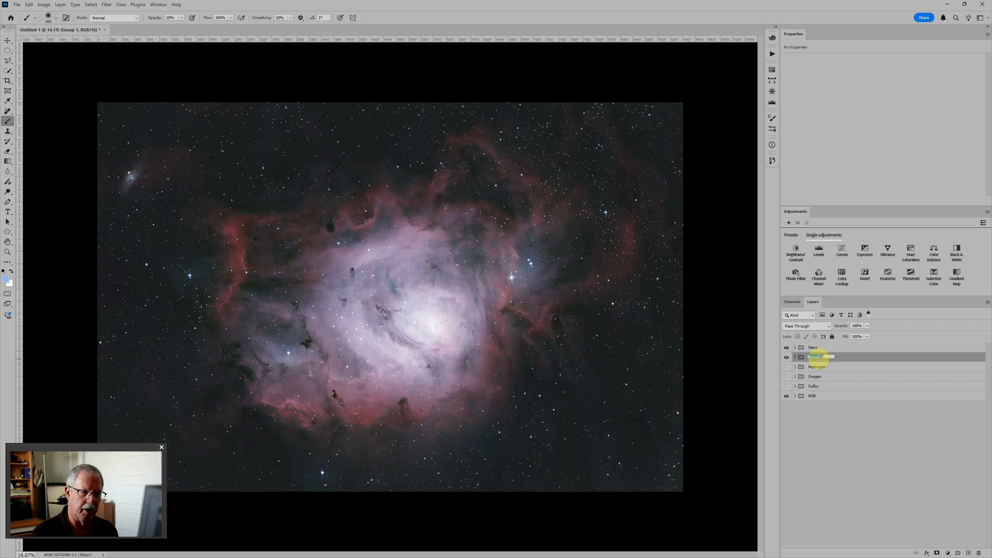
{"action": "type", "text": "Global"}
{"action": "key", "text": "Return"}
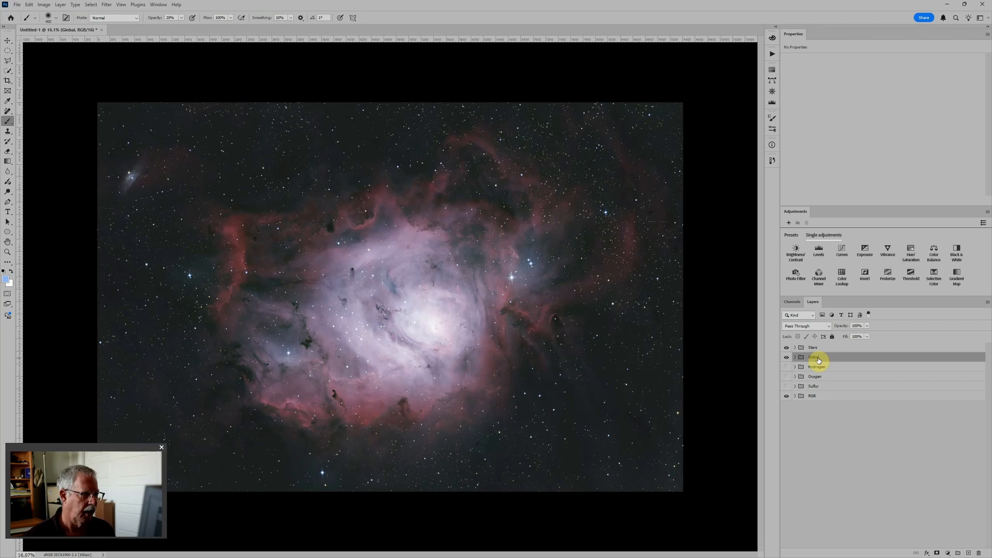
Hide the Stars, Global and RGB groups and show only the Sulfur group.
{"action": "left_click", "coordinate": [787, 348]}
{"action": "left_click", "coordinate": [787, 357]}
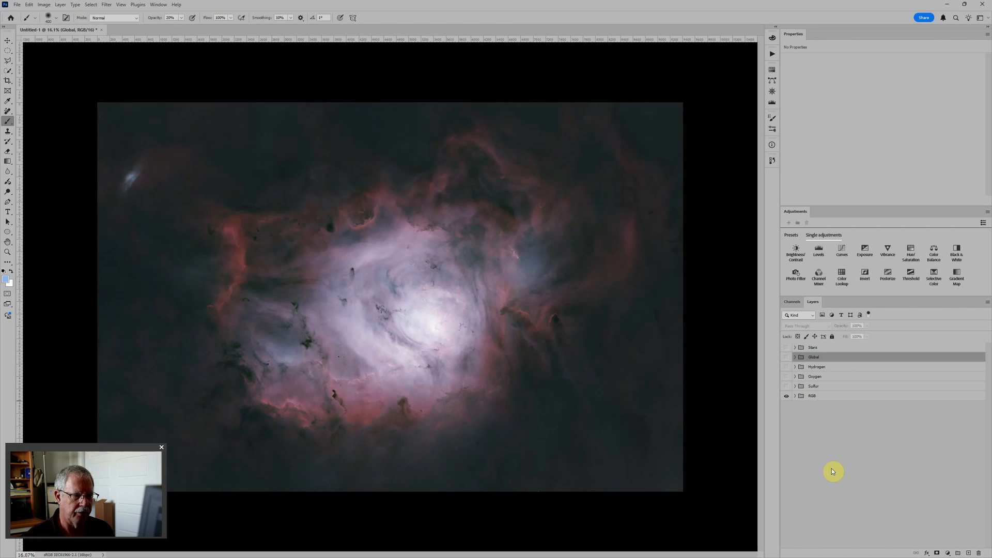
{"action": "left_click", "coordinate": [787, 397]}
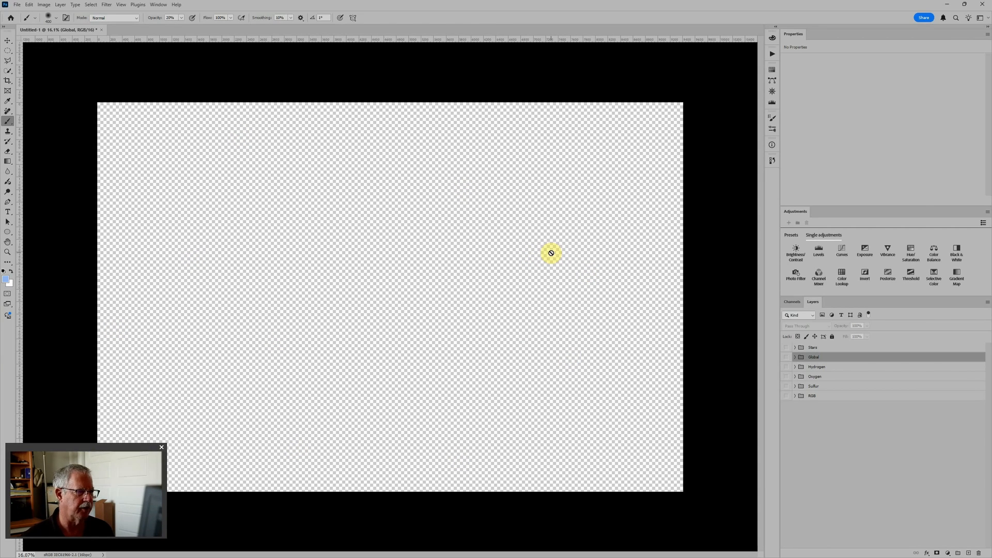
{"action": "left_click", "coordinate": [832, 387]}
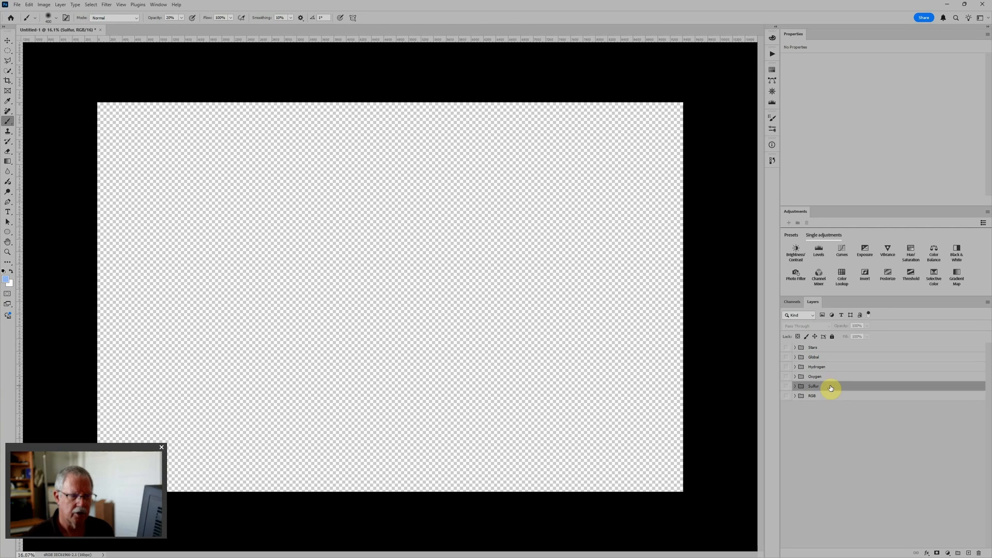
{"action": "left_click", "coordinate": [787, 386]}
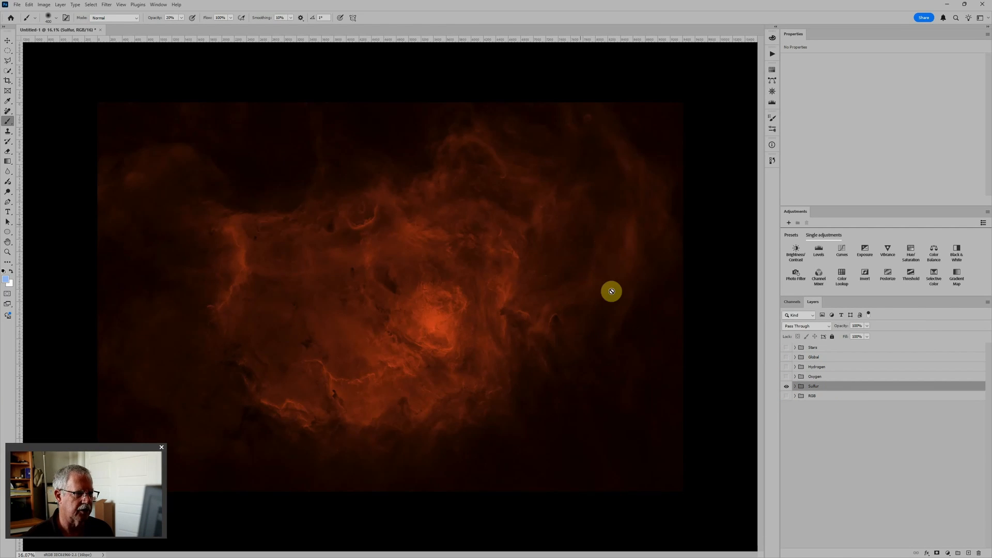
Show the Oxygen group above Sulfur and set its blending mode to Screen.
{"action": "left_click", "coordinate": [786, 376]}
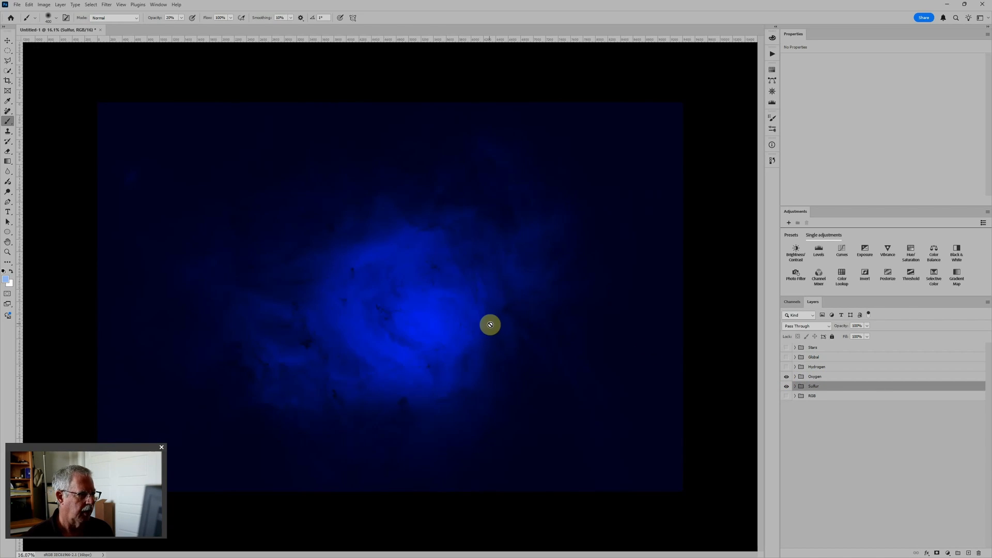
{"action": "left_click", "coordinate": [831, 377]}
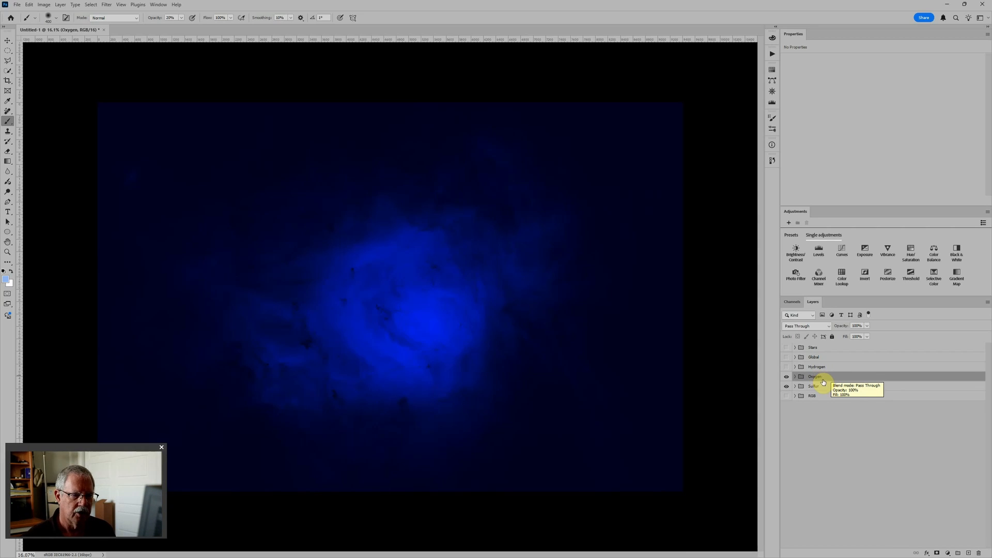
{"action": "left_click", "coordinate": [805, 328]}
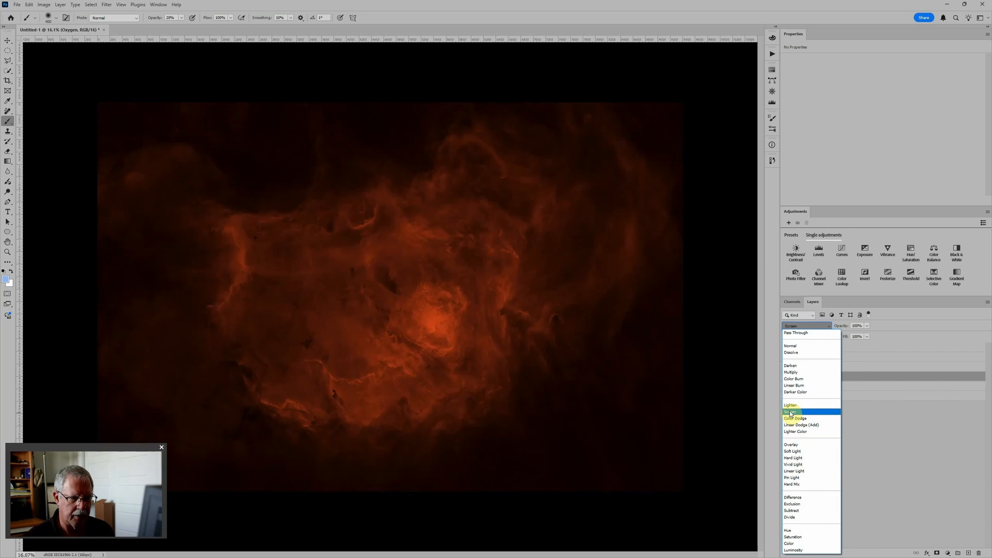
{"action": "left_click", "coordinate": [791, 411]}
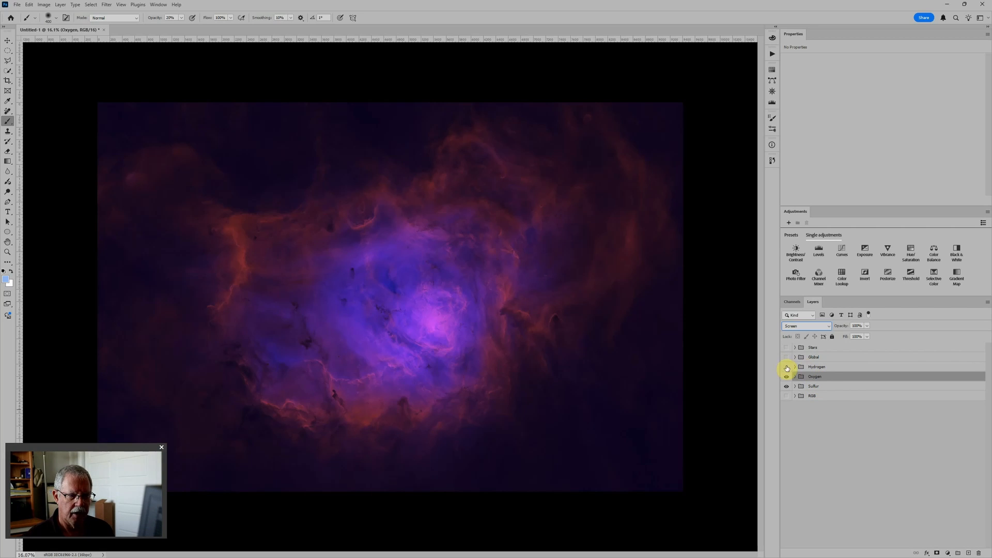
Show the Hydrogen group and set its blending mode to Screen.
{"action": "left_click", "coordinate": [814, 366]}
{"action": "left_click", "coordinate": [786, 367]}
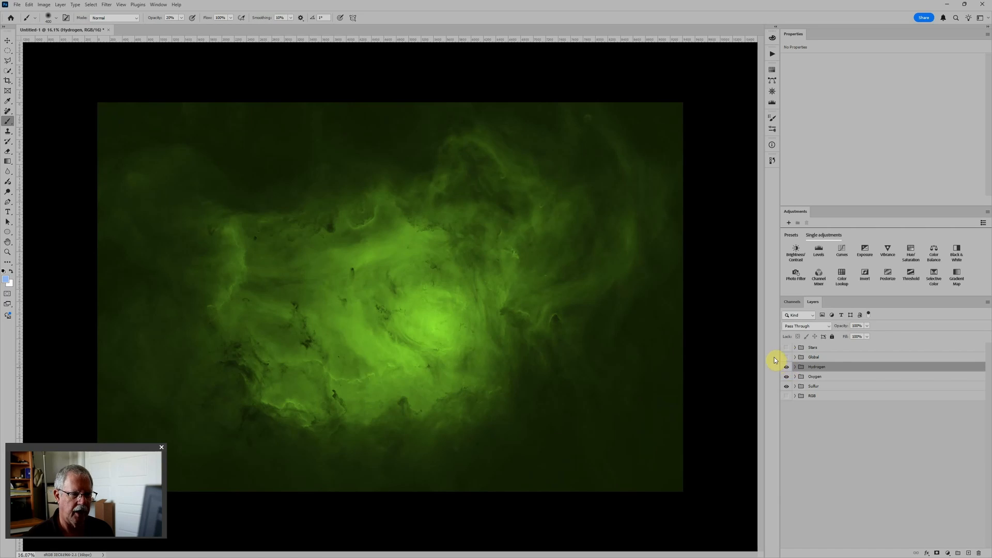
{"action": "left_click", "coordinate": [806, 327]}
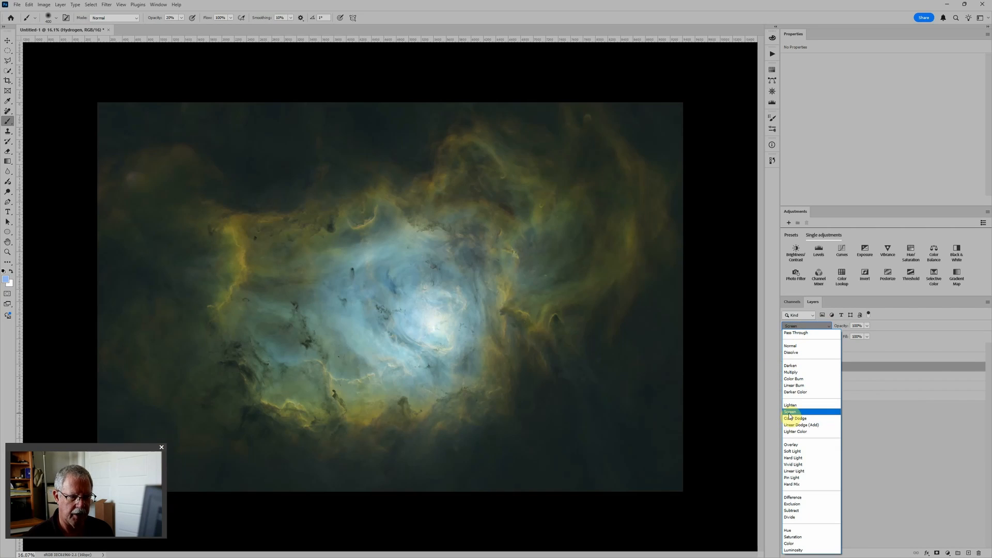
{"action": "left_click", "coordinate": [790, 412]}
{"action": "scroll", "coordinate": [397, 347], "scroll_direction": "up", "scroll_amount": 1}
{"action": "scroll", "coordinate": [398, 347], "scroll_direction": "down", "scroll_amount": 1}
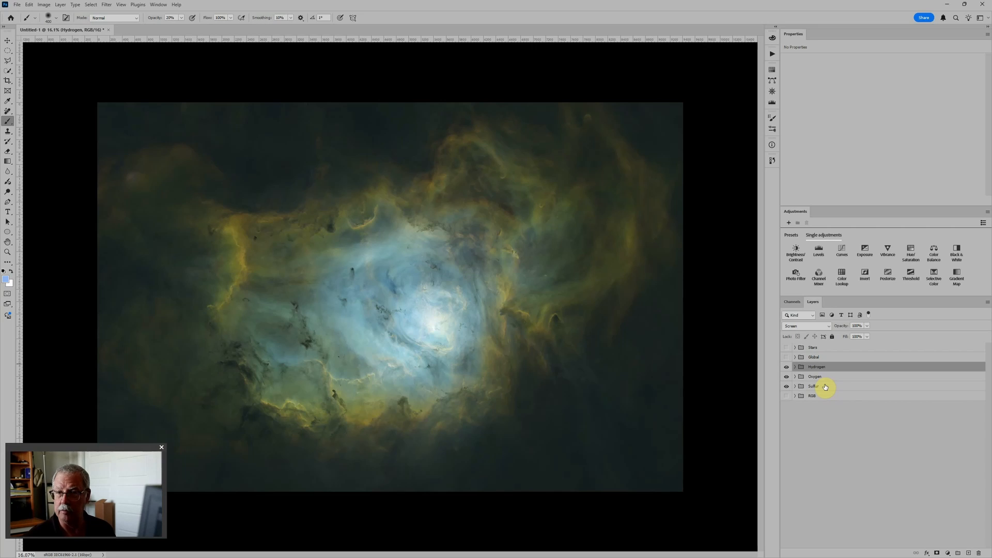
Hide the Sulfur group and set the hue of the Hydrogen group's Hue/Saturation adjustment to 0 for a red colorization.
{"action": "left_click", "coordinate": [786, 387]}
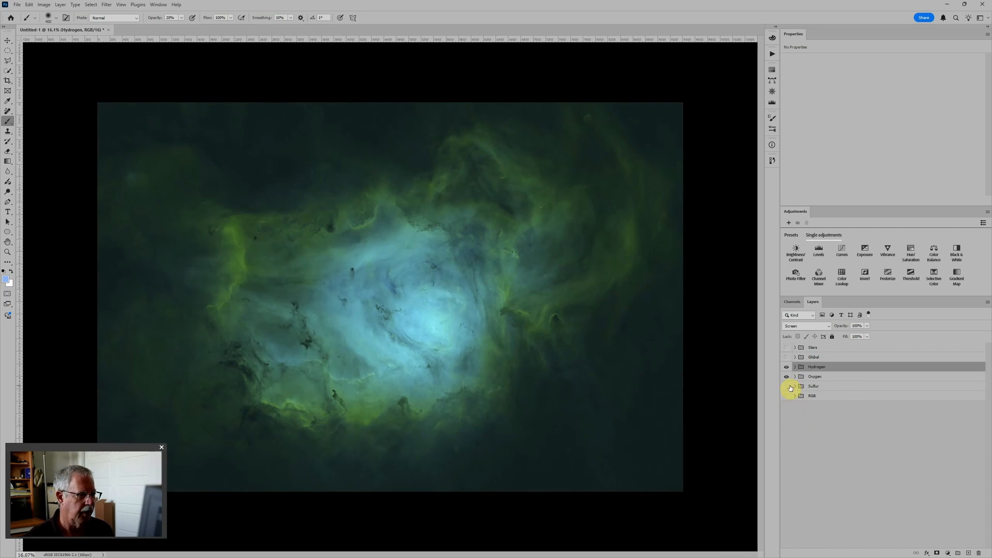
{"action": "left_click", "coordinate": [819, 379]}
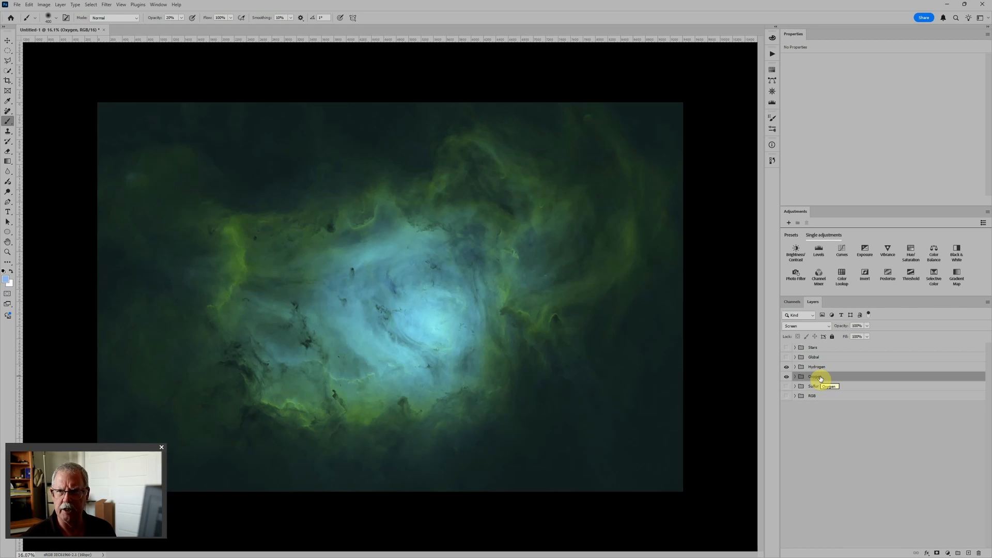
{"action": "left_click", "coordinate": [796, 367]}
{"action": "left_click", "coordinate": [794, 413]}
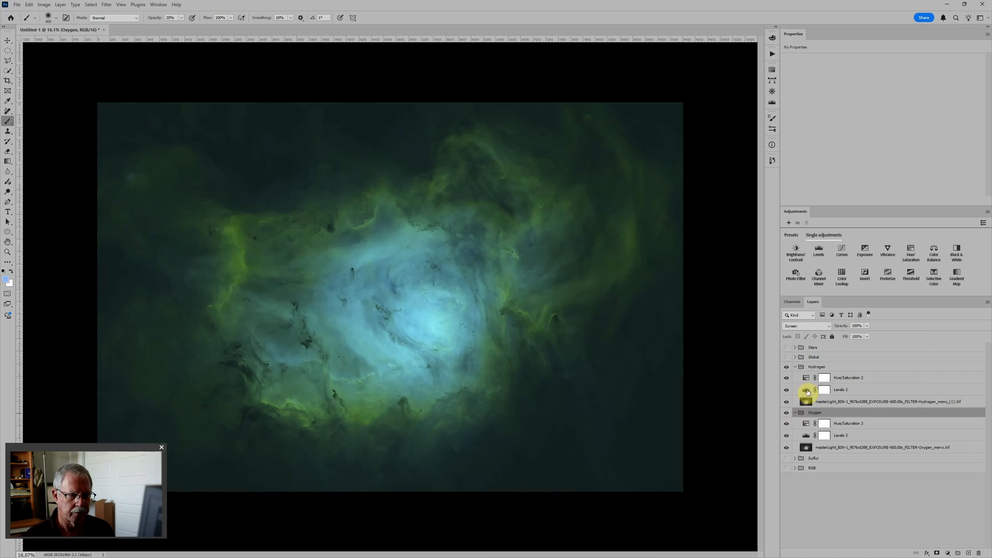
{"action": "left_click", "coordinate": [807, 378]}
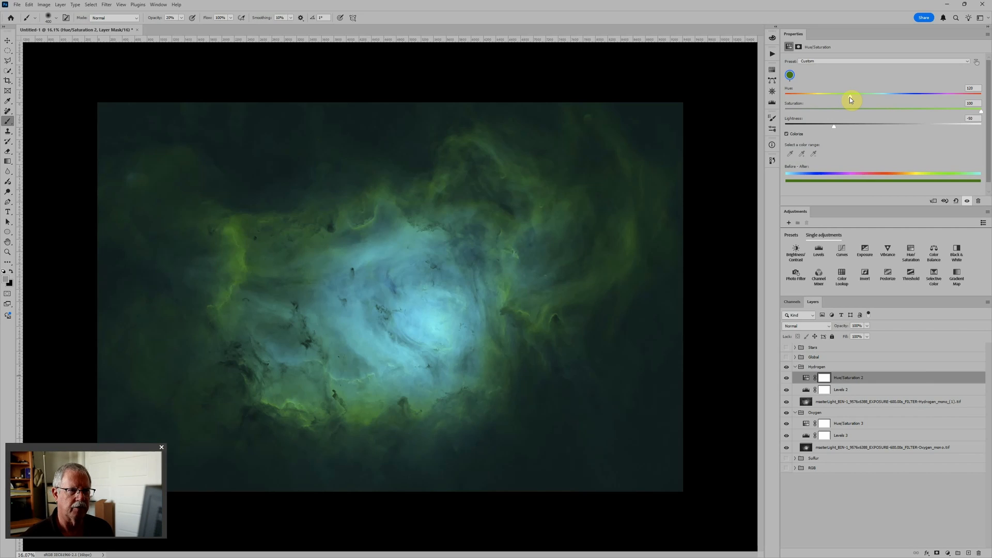
{"action": "left_click_drag", "start_coordinate": [849, 97], "coordinate": [729, 103]}
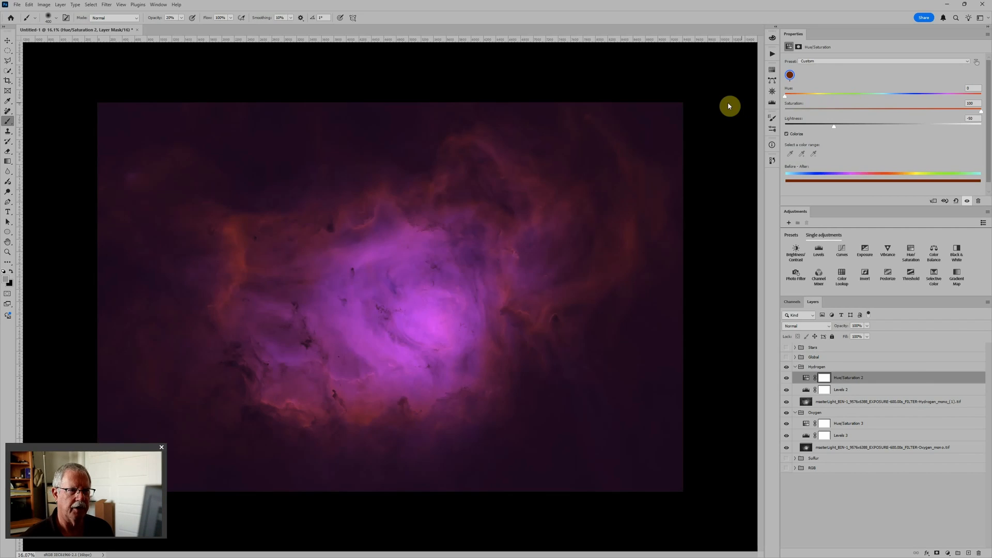
Set the hue of the Oxygen group's Hue/Saturation adjustment to about 190 and check the two-channel blend at lower zoom.
{"action": "left_click", "coordinate": [807, 424]}
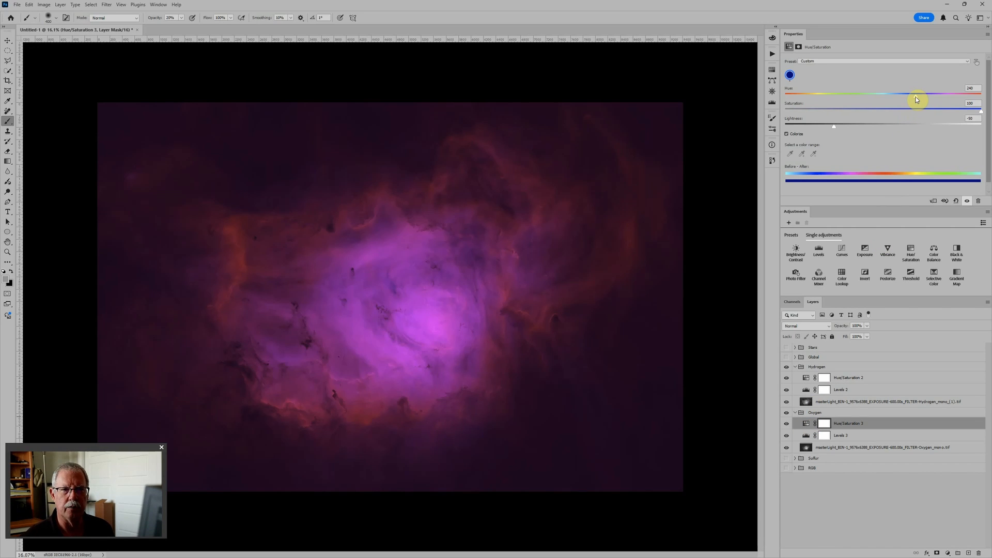
{"action": "left_click_drag", "start_coordinate": [916, 99], "coordinate": [886, 98]}
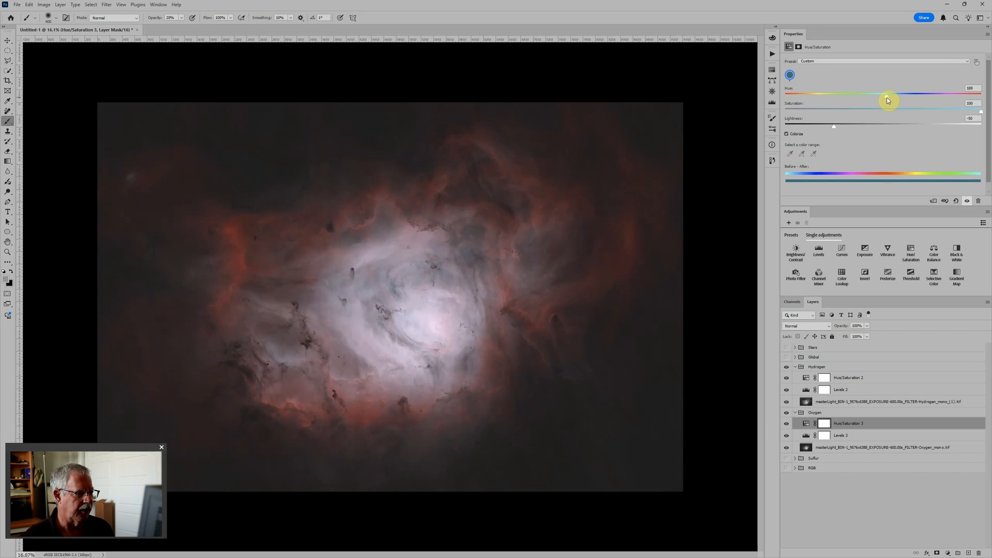
{"action": "left_click_drag", "start_coordinate": [887, 97], "coordinate": [887, 97]}
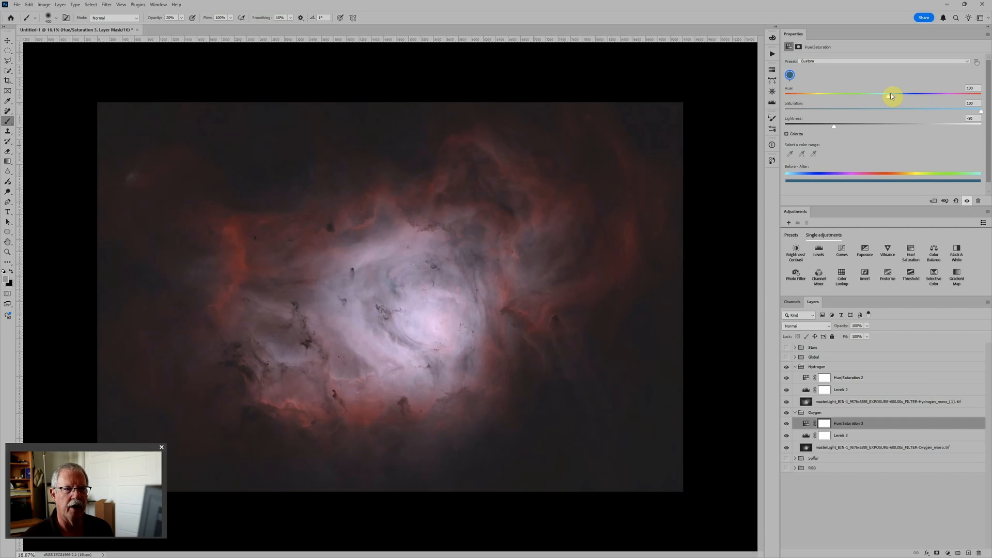
{"action": "scroll", "coordinate": [488, 251], "scroll_direction": "down", "scroll_amount": 2}
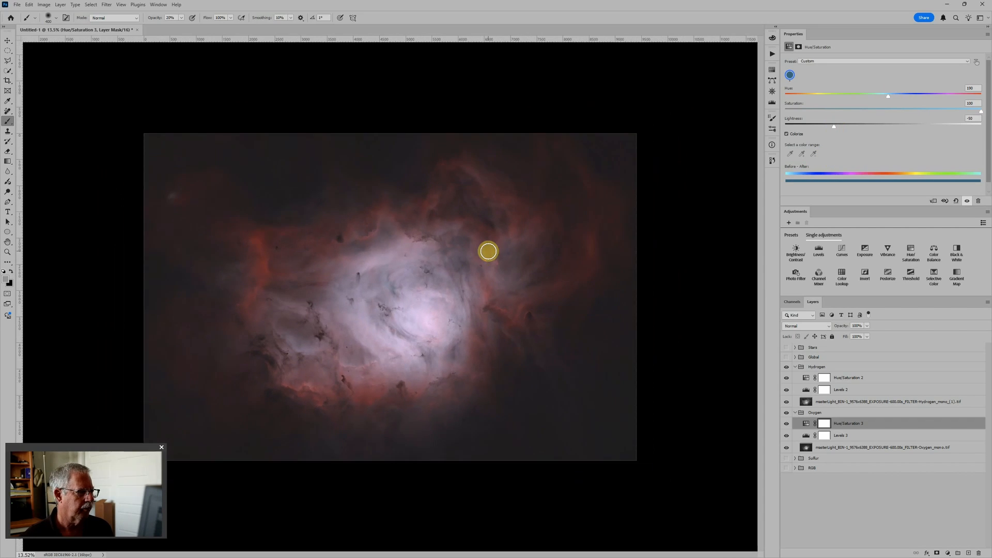
{"action": "scroll", "coordinate": [488, 251], "scroll_direction": "down", "scroll_amount": 1}
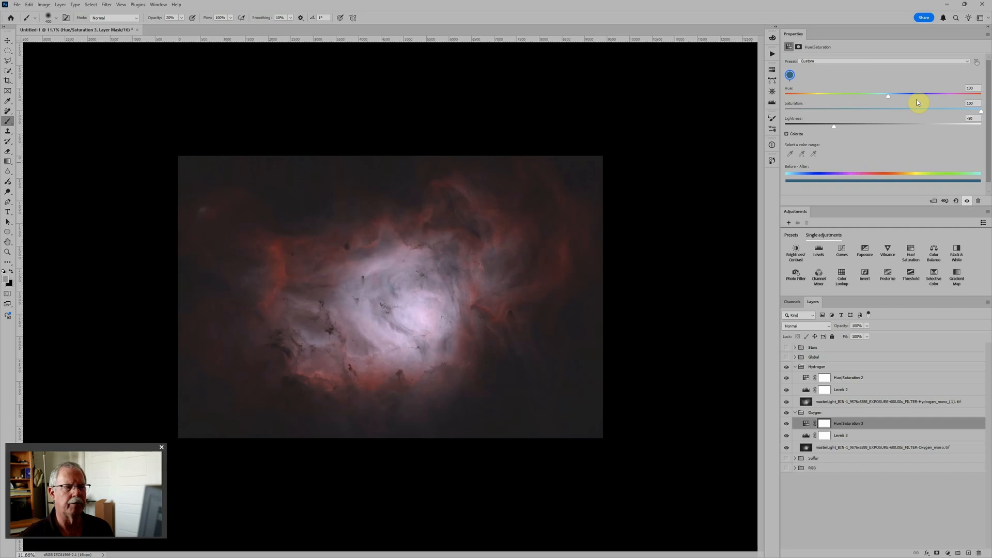
{"action": "scroll", "coordinate": [658, 317], "scroll_direction": "up", "scroll_amount": 2}
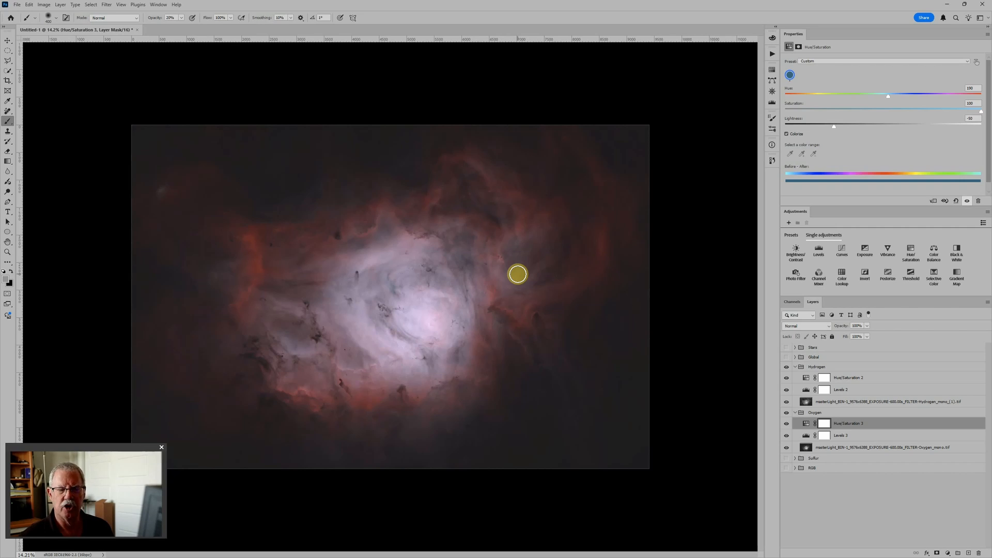
Show the Global adjustments and the Stars group over the Hydrogen and Oxygen blend.
{"action": "left_click", "coordinate": [786, 358]}
{"action": "left_click", "coordinate": [795, 357]}
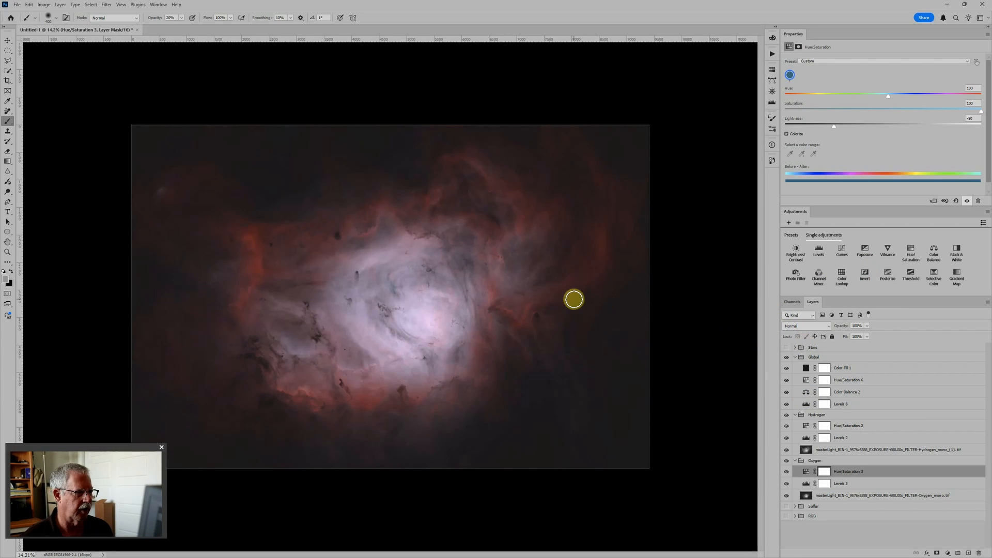
{"action": "left_click", "coordinate": [787, 348]}
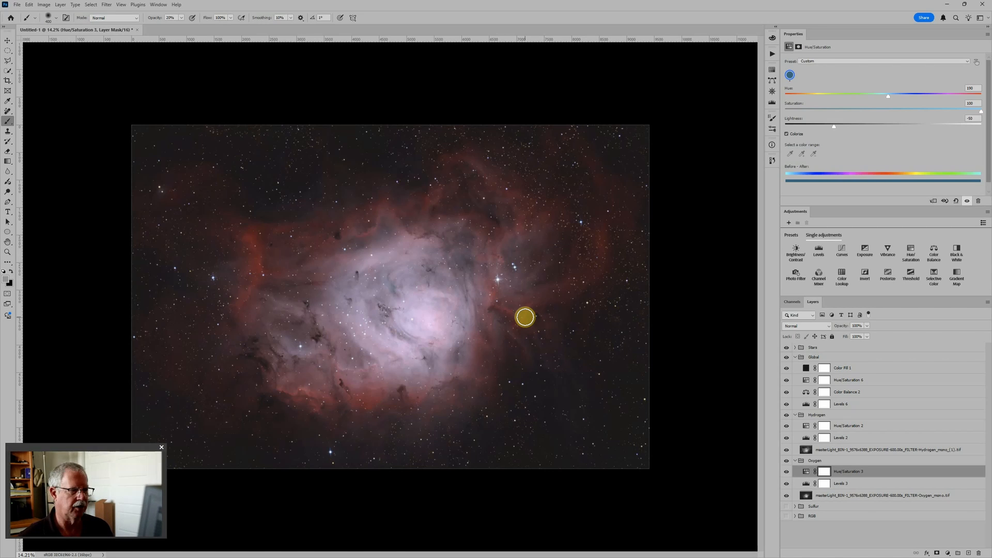
{"action": "scroll", "coordinate": [525, 317], "scroll_direction": "down", "scroll_amount": 2}
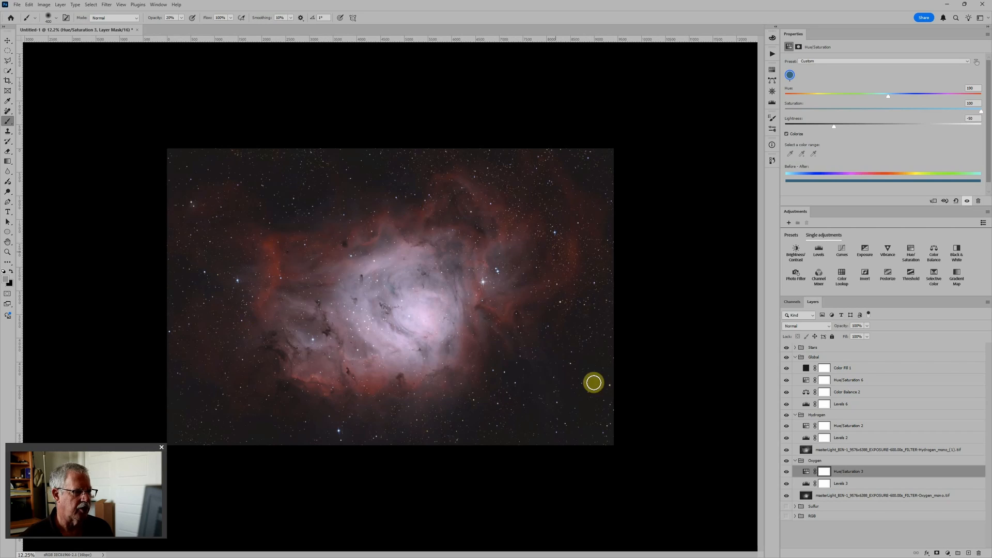
Collapse the Hydrogen, Global and Oxygen groups in the layer stack.
{"action": "left_click", "coordinate": [795, 415]}
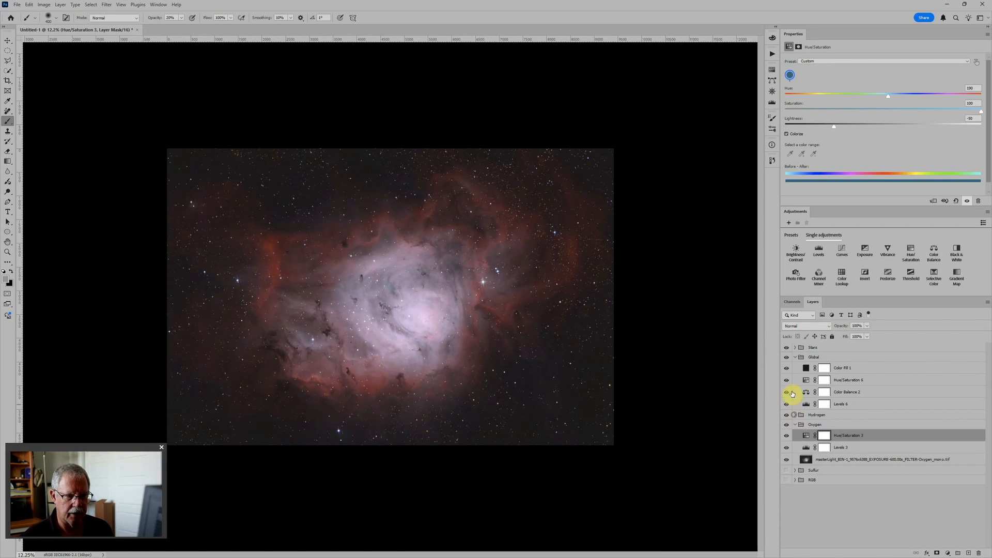
{"action": "left_click", "coordinate": [796, 357]}
{"action": "left_click", "coordinate": [794, 378]}
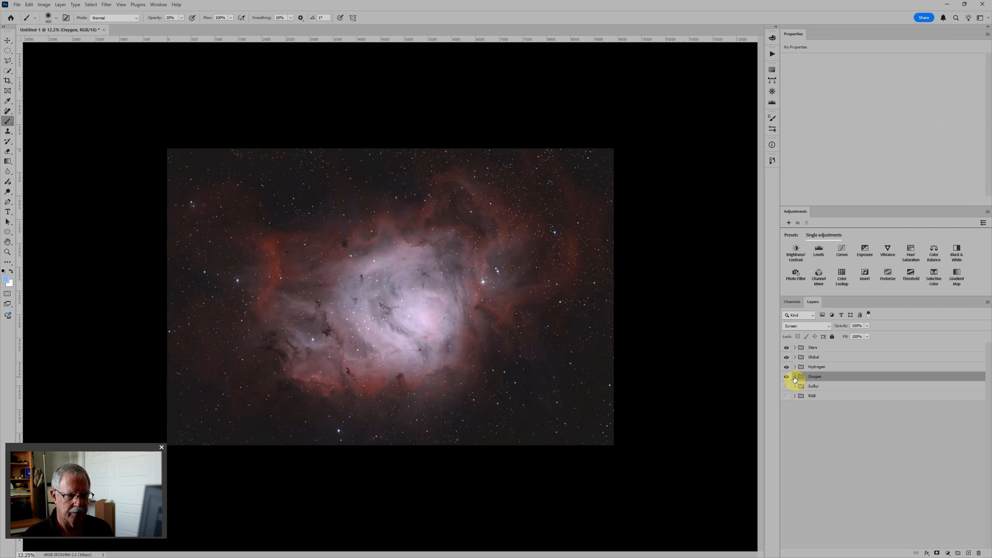
Compare the RGB version with the Hydrogen and Oxygen blend by switching the visibility of their groups.
{"action": "left_click", "coordinate": [787, 396]}
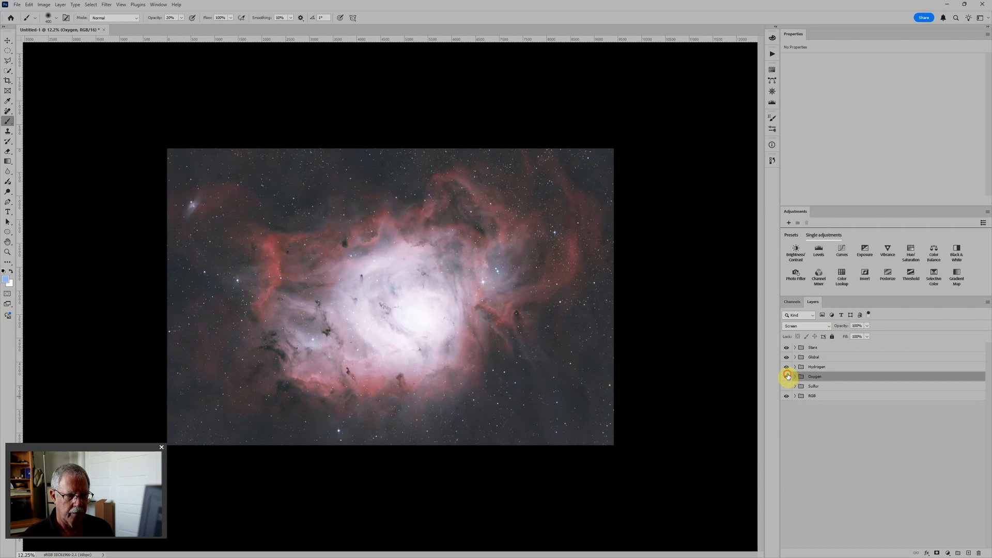
{"action": "left_click_drag", "start_coordinate": [787, 368], "coordinate": [787, 377]}
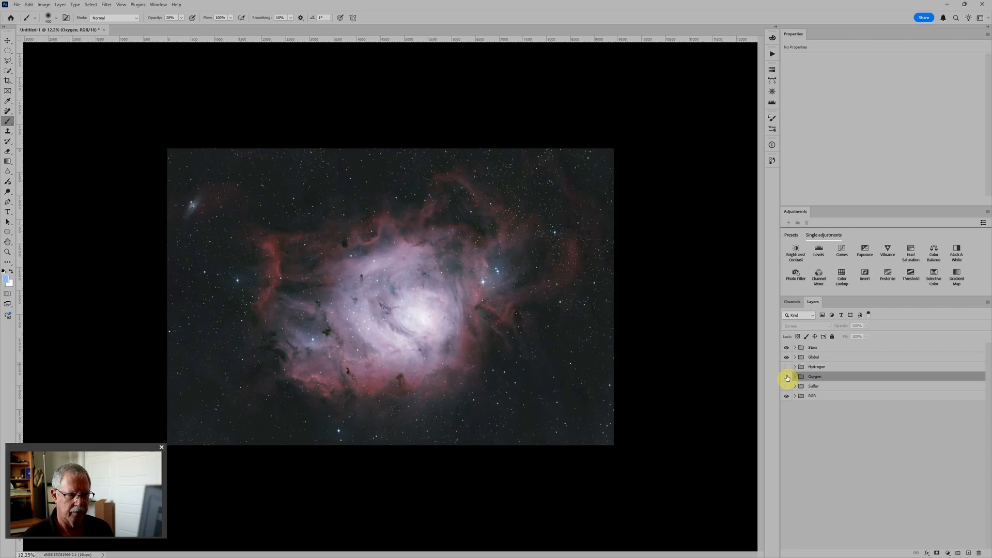
{"action": "left_click", "coordinate": [787, 396]}
{"action": "left_click_drag", "start_coordinate": [786, 376], "coordinate": [787, 367]}
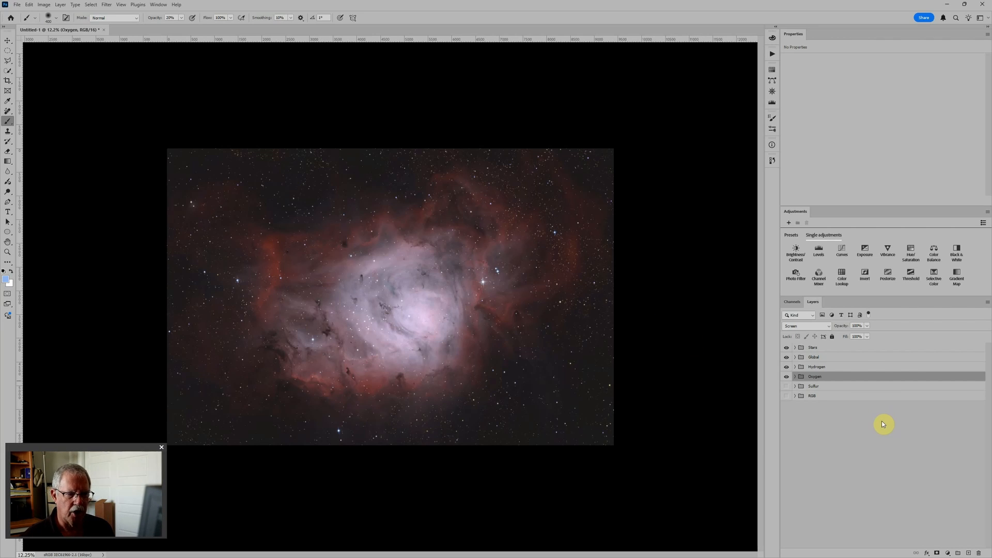
Set the hue of the Hydrogen group's Hue/Saturation adjustment to 120 and collapse the group.
{"action": "left_click", "coordinate": [795, 367]}
{"action": "left_click", "coordinate": [807, 378]}
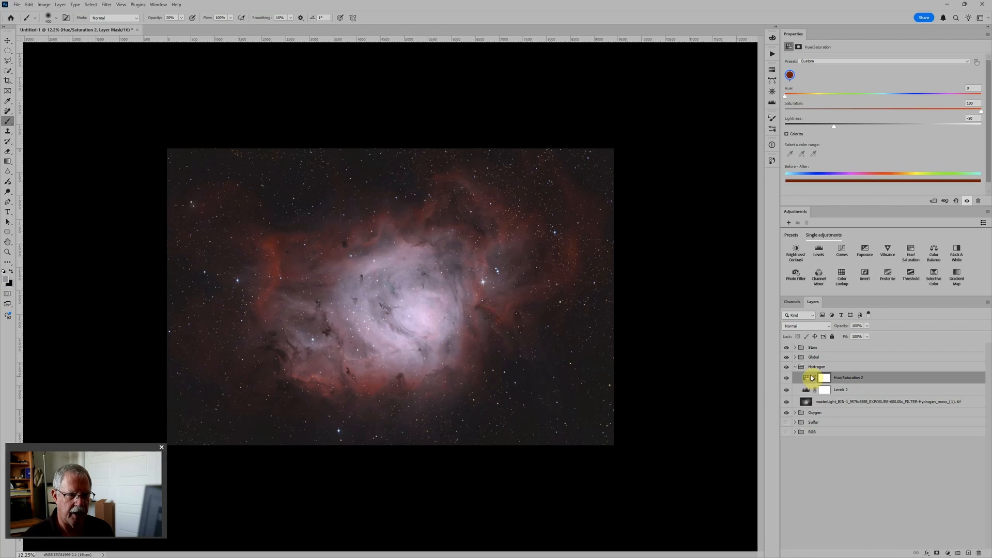
{"action": "left_click_drag", "start_coordinate": [785, 96], "coordinate": [848, 97]}
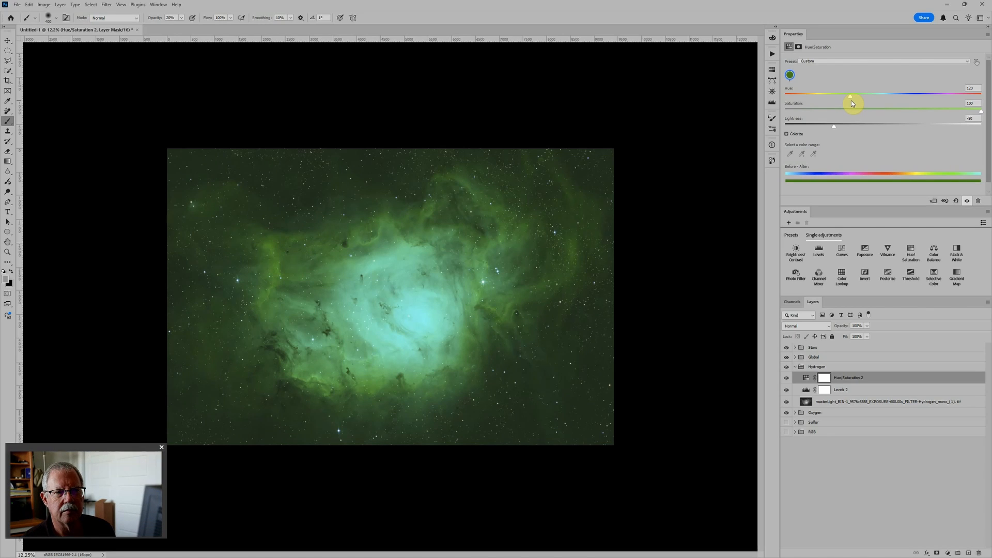
{"action": "left_click_drag", "start_coordinate": [853, 102], "coordinate": [851, 104]}
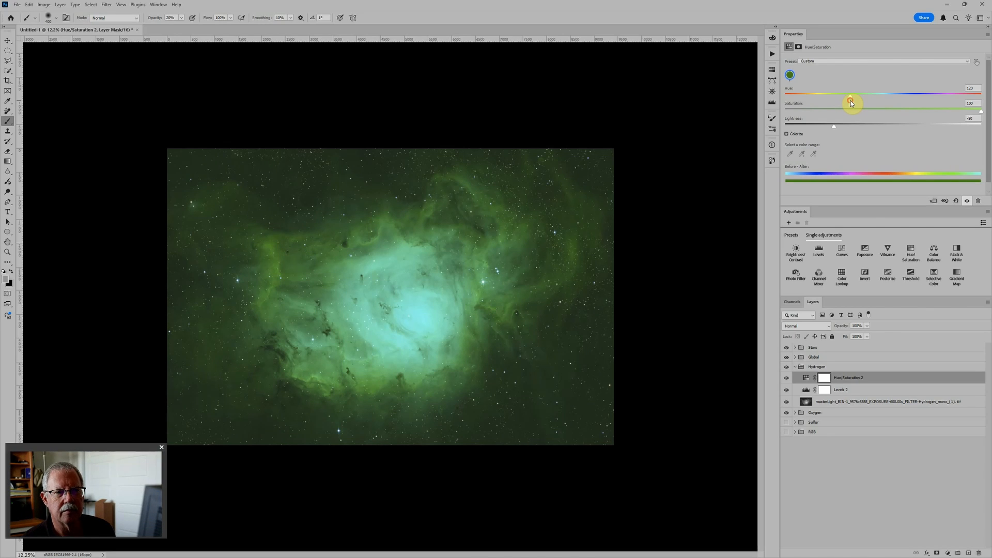
{"action": "left_click", "coordinate": [796, 368]}
Set the hue of the Oxygen group's Hue/Saturation adjustment to 240.
{"action": "left_click", "coordinate": [795, 376]}
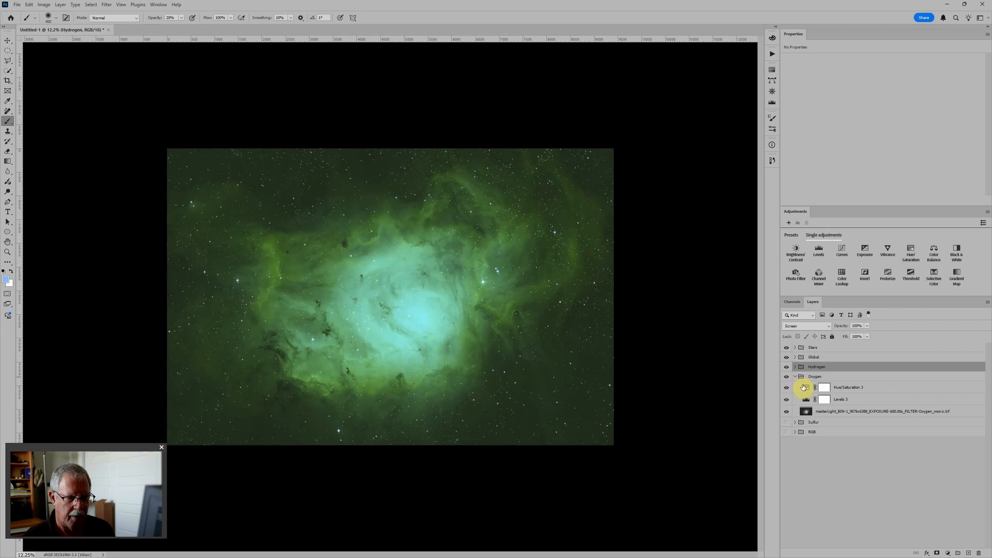
{"action": "left_click", "coordinate": [805, 388]}
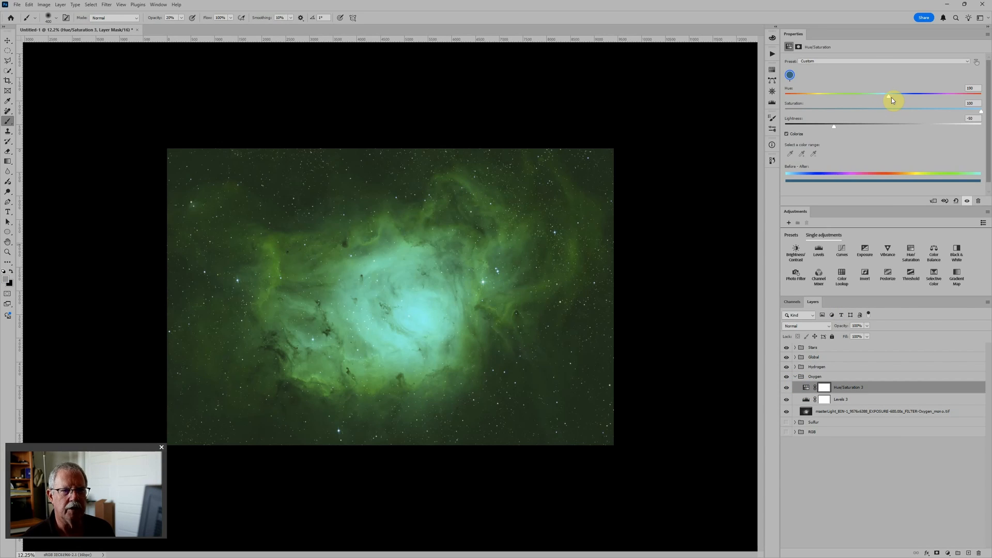
{"action": "left_click_drag", "start_coordinate": [891, 97], "coordinate": [924, 101]}
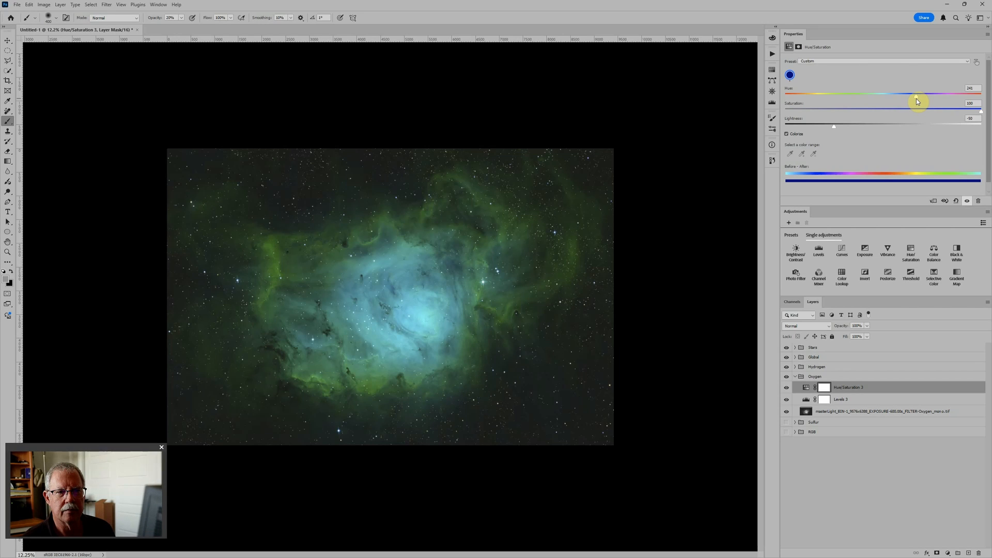
{"action": "left_click_drag", "start_coordinate": [917, 101], "coordinate": [916, 98]}
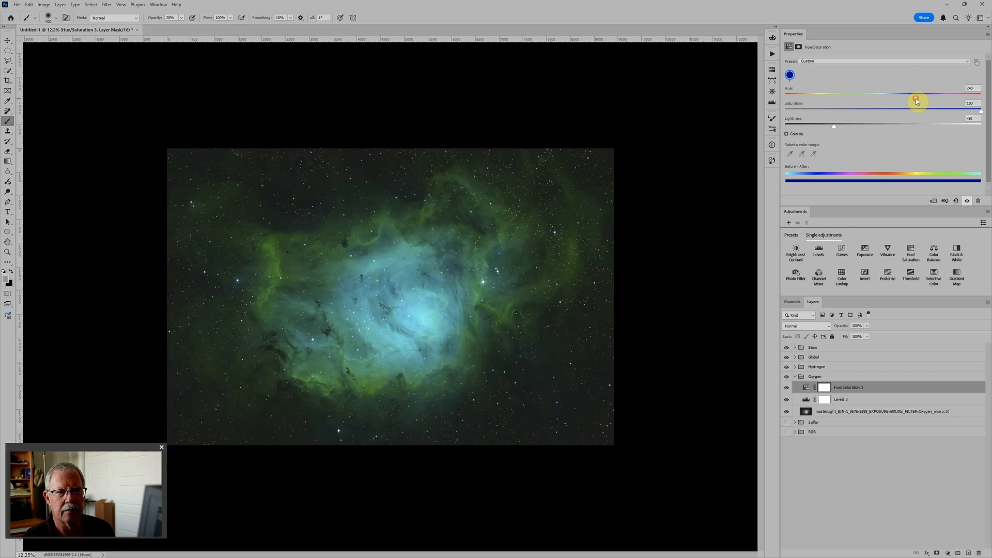
Show the Sulfur group in the blend and compare the three-channel palette with the RGB group alone.
{"action": "left_click", "coordinate": [787, 422]}
{"action": "left_click", "coordinate": [795, 422]}
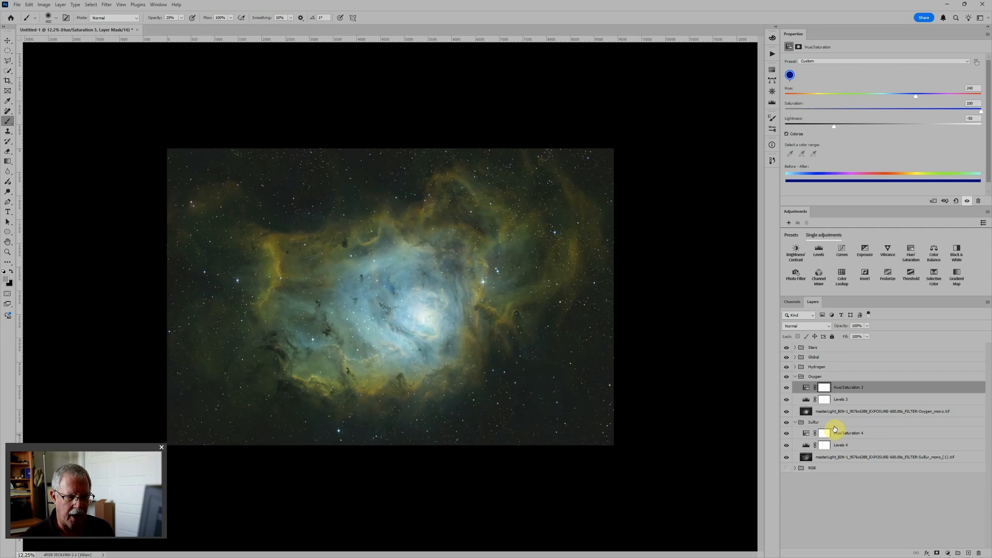
{"action": "left_click", "coordinate": [786, 468], "text": "alt"}
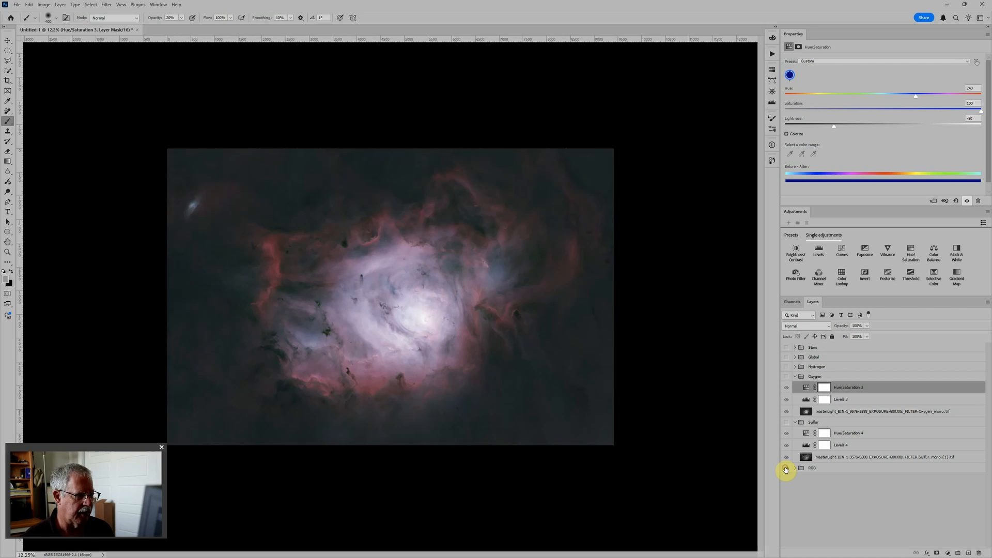
{"action": "left_click", "coordinate": [786, 469], "text": "alt"}
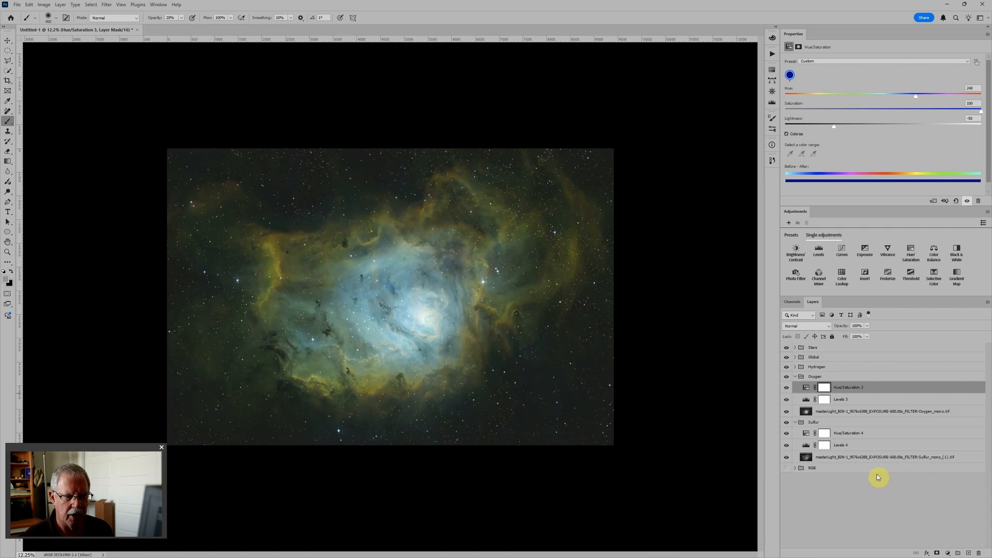
Set the blend mode of the Sulfur group to Screen.
{"action": "left_click", "coordinate": [839, 423]}
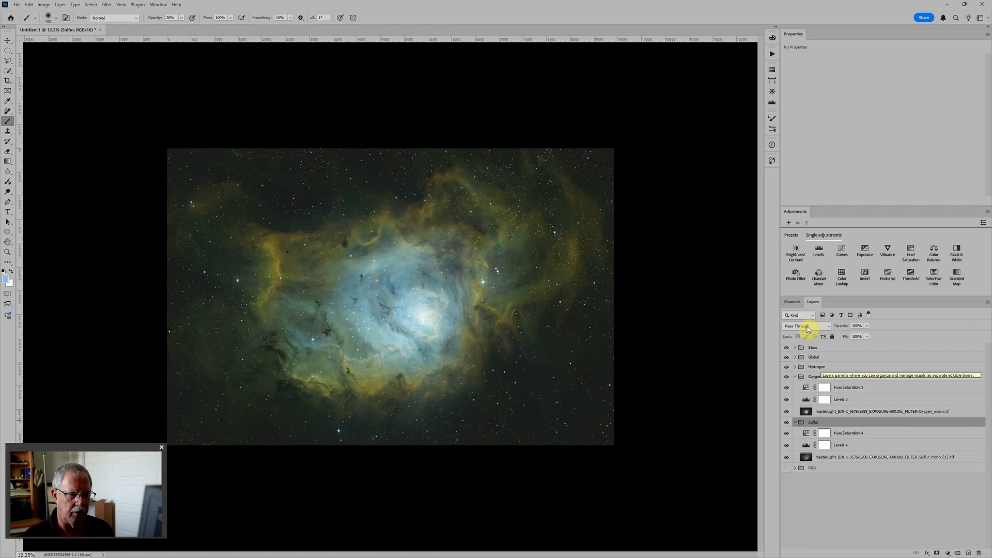
{"action": "left_click", "coordinate": [826, 326]}
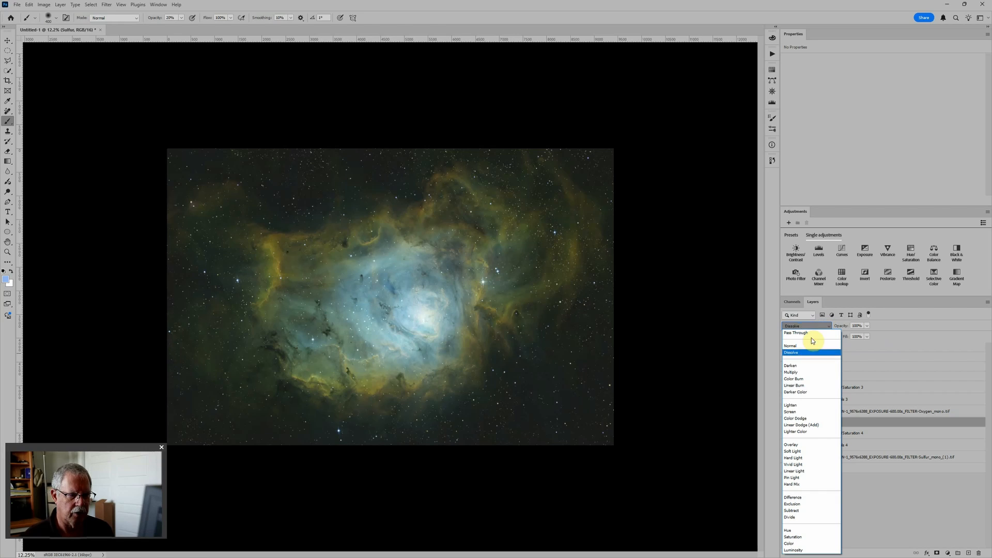
{"action": "left_click", "coordinate": [804, 413]}
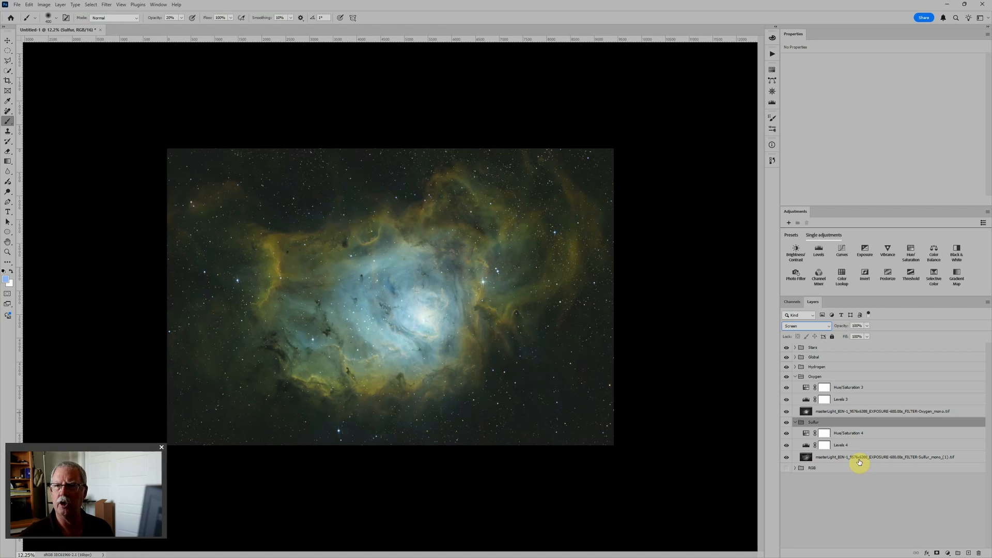
Show the RGB group beneath the narrowband blend and collapse the Sulfur and Oxygen groups.
{"action": "left_click", "coordinate": [786, 469]}
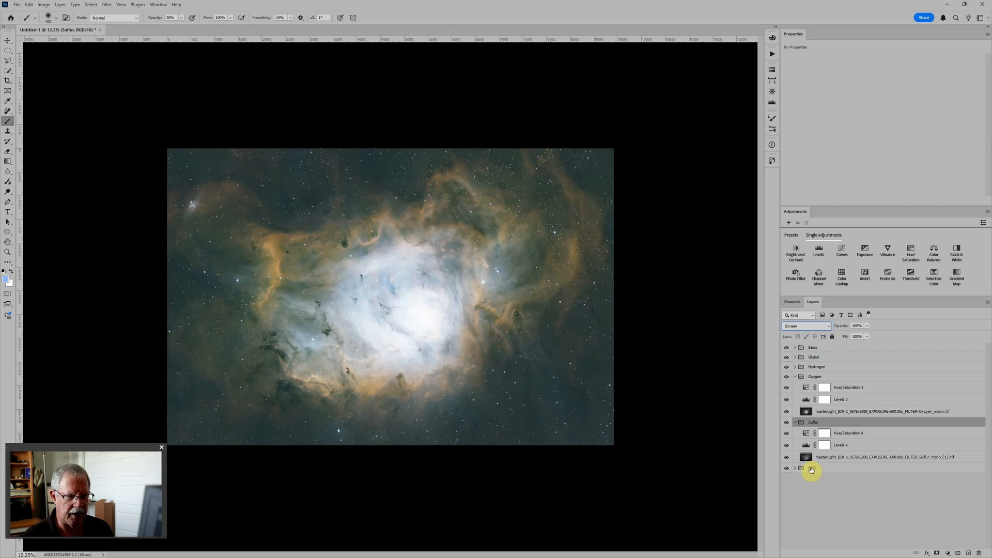
{"action": "left_click", "coordinate": [795, 422]}
{"action": "left_click", "coordinate": [795, 376]}
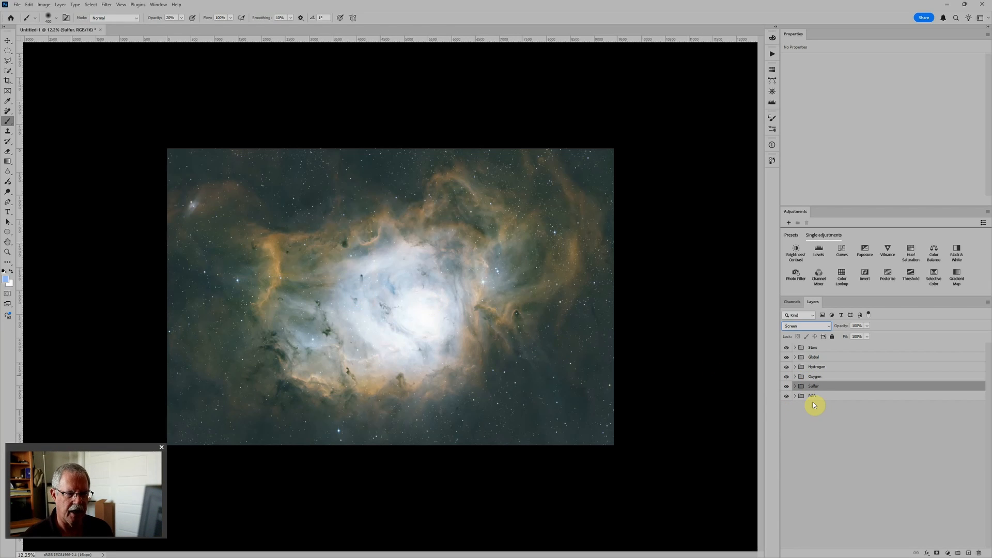
Add a second Levels adjustment above the Hue/Saturation layer in the RGB group and set its midtone to 0.80.
{"action": "left_click", "coordinate": [795, 396]}
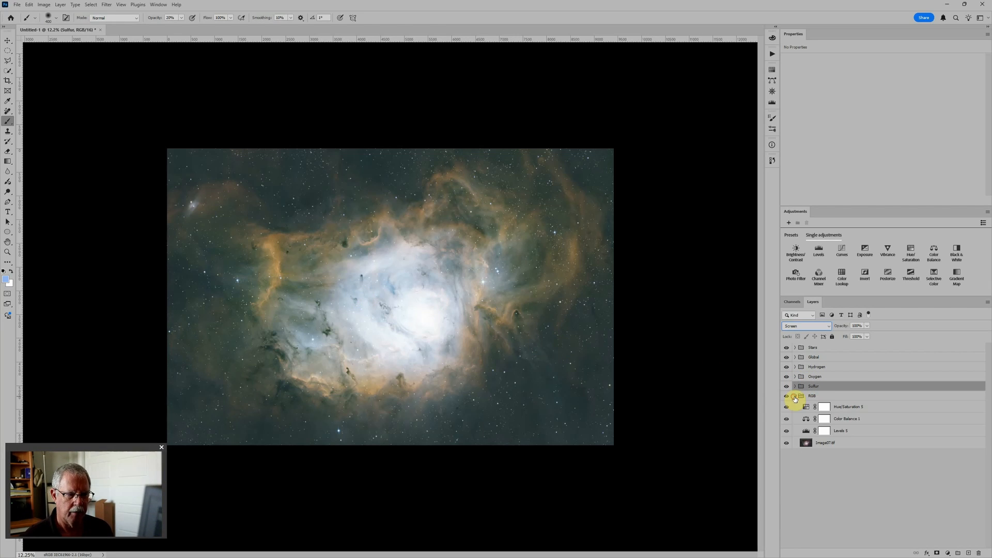
{"action": "left_click", "coordinate": [807, 431]}
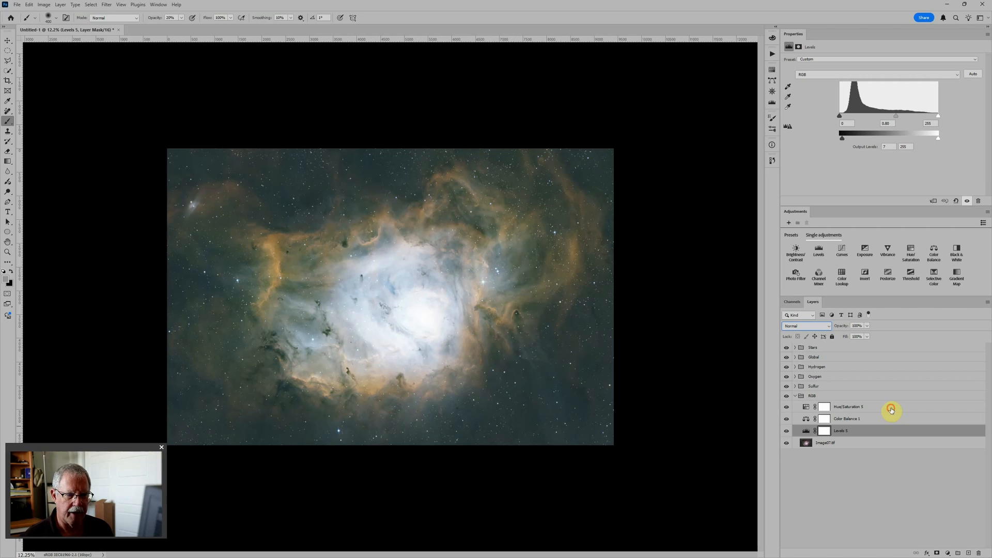
{"action": "left_click", "coordinate": [891, 409]}
{"action": "left_click", "coordinate": [821, 254]}
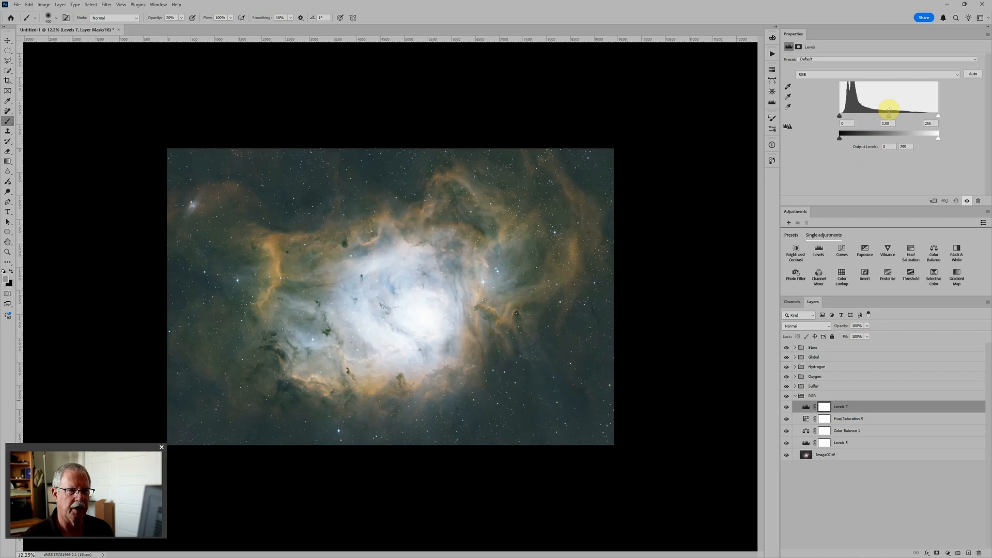
{"action": "mouse_move", "coordinate": [890, 115]}
{"action": "left_mouse_down"}
{"action": "mouse_move", "coordinate": [914, 120]}
{"action": "mouse_move", "coordinate": [903, 119]}
{"action": "left_mouse_up"}
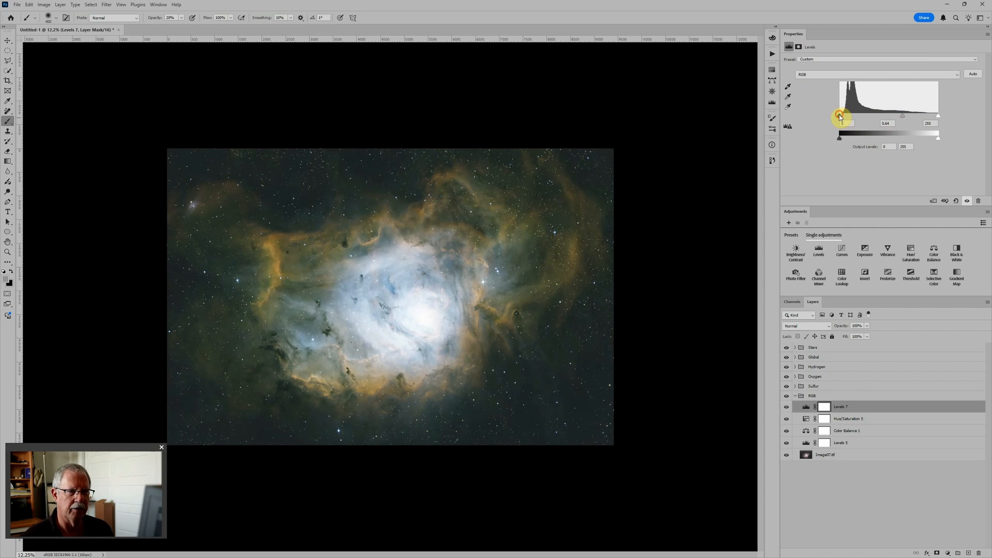
{"action": "mouse_move", "coordinate": [840, 117]}
{"action": "left_mouse_down"}
{"action": "mouse_move", "coordinate": [873, 118]}
{"action": "mouse_move", "coordinate": [840, 118]}
{"action": "left_mouse_up"}
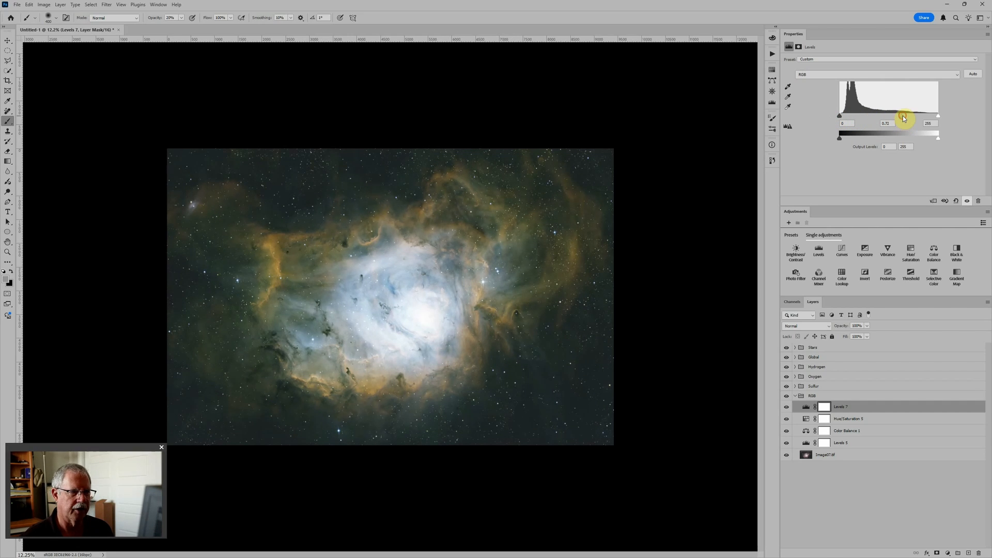
{"action": "mouse_move", "coordinate": [904, 118]}
{"action": "left_mouse_down"}
{"action": "mouse_move", "coordinate": [884, 115]}
{"action": "mouse_move", "coordinate": [896, 116]}
{"action": "left_mouse_up"}
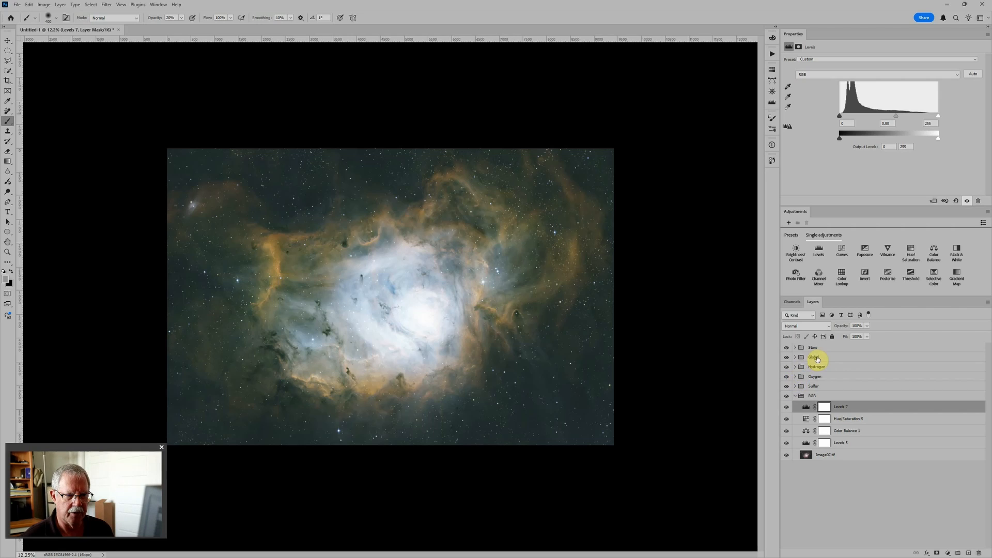
Set the midtone of the Global group's Levels adjustment to 0.98 and collapse the RGB group.
{"action": "left_click", "coordinate": [795, 357]}
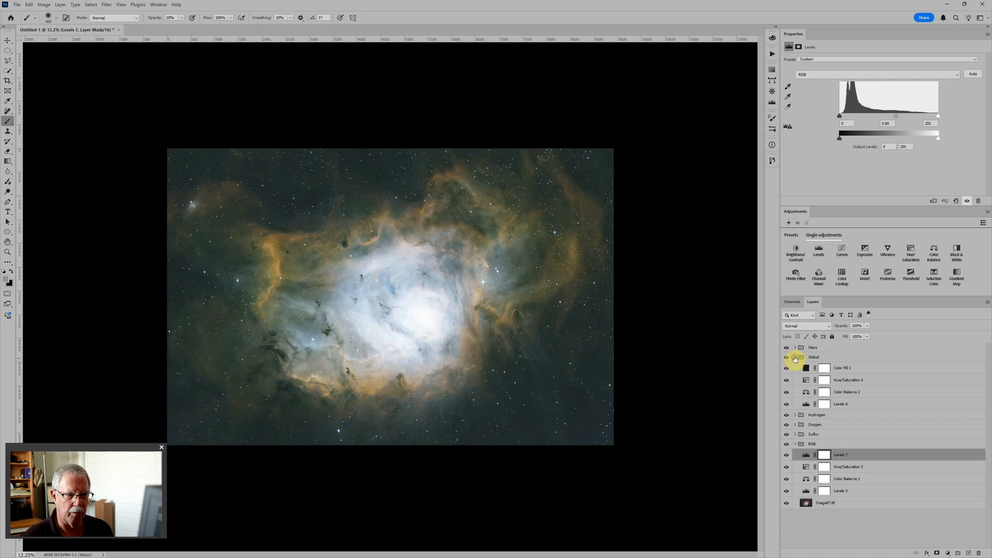
{"action": "left_click", "coordinate": [807, 405]}
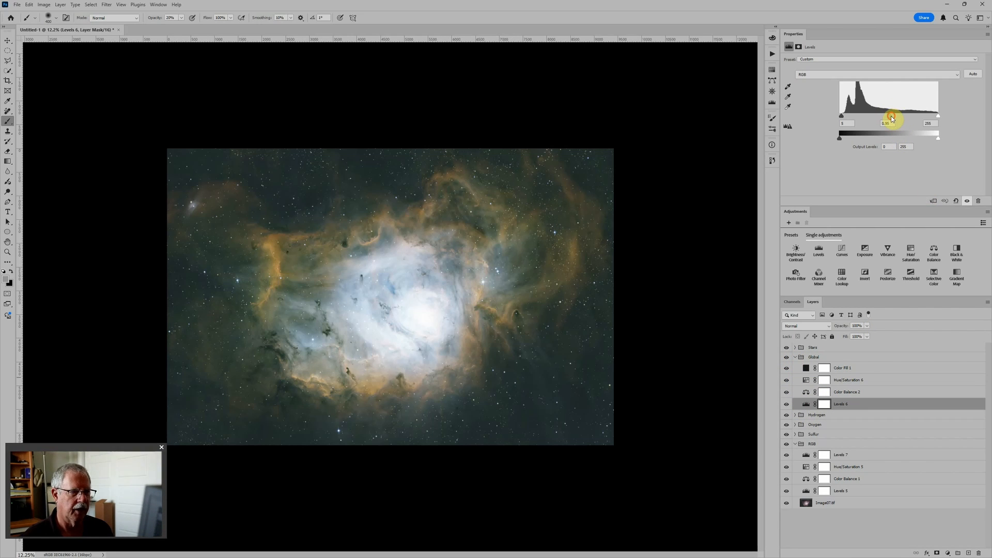
{"action": "mouse_move", "coordinate": [892, 117]}
{"action": "left_mouse_down"}
{"action": "mouse_move", "coordinate": [906, 122]}
{"action": "mouse_move", "coordinate": [891, 121]}
{"action": "left_mouse_up"}
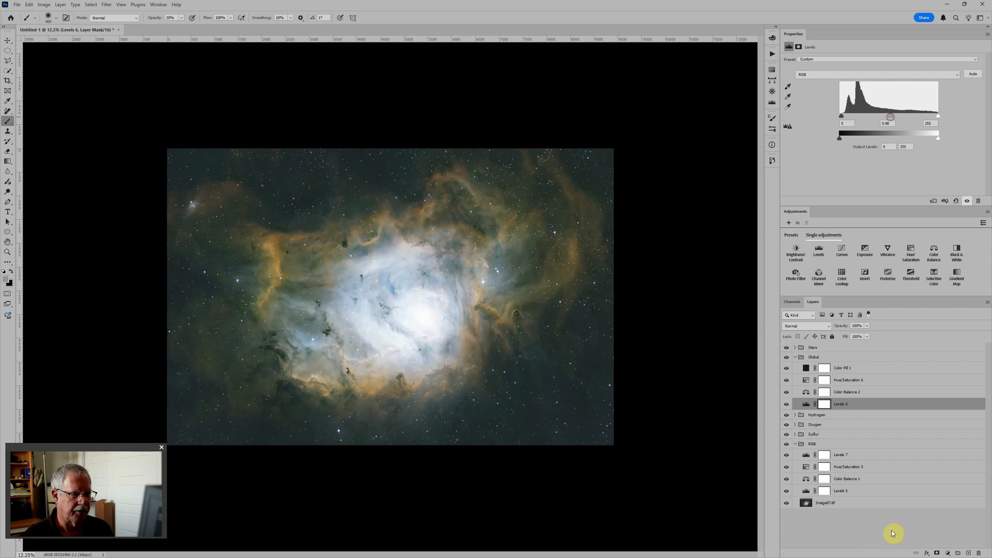
{"action": "left_click", "coordinate": [795, 444]}
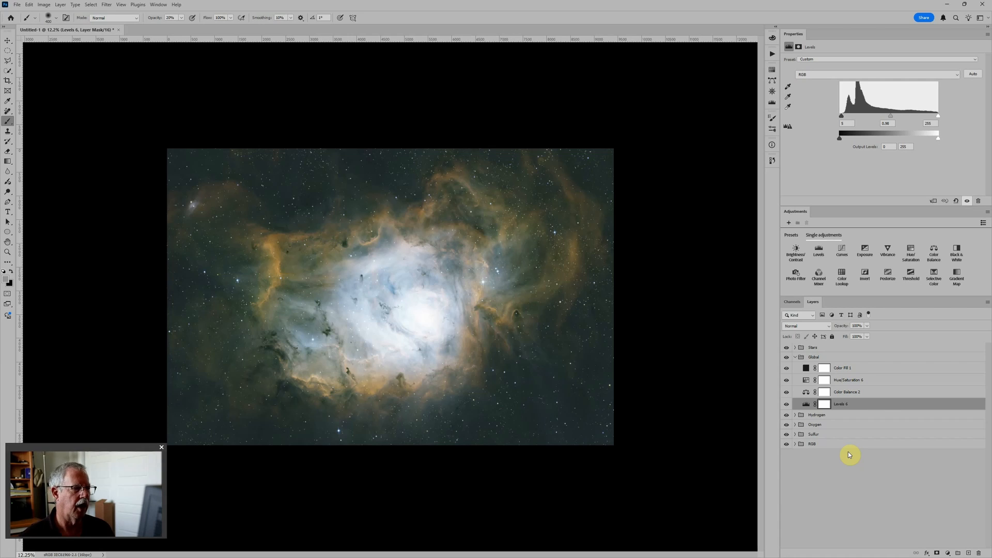
Hide the RGB group and inspect the Sulfur, Hydrogen and Oxygen blend up close.
{"action": "left_click", "coordinate": [787, 444]}
{"action": "scroll", "coordinate": [498, 364], "scroll_direction": "up", "scroll_amount": 2}
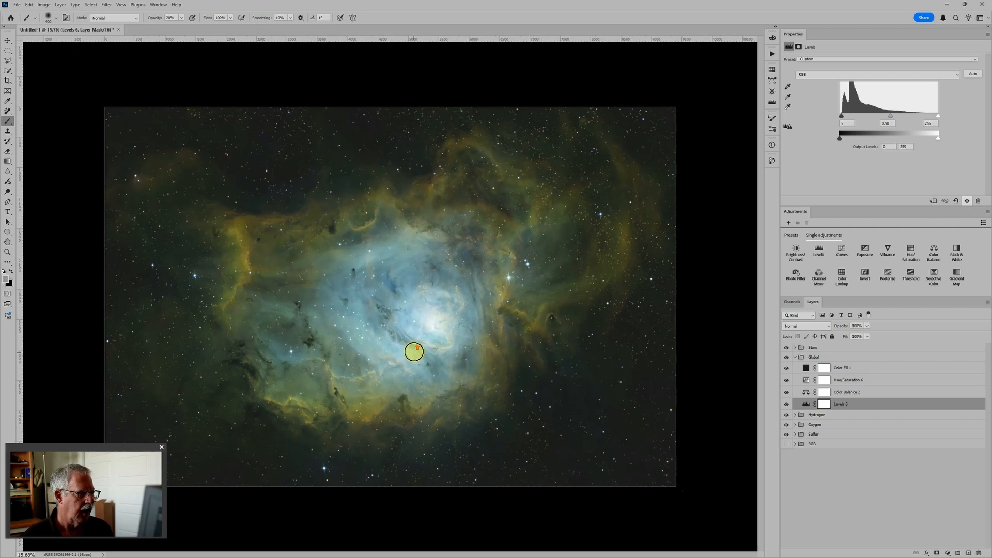
{"action": "scroll", "coordinate": [414, 352], "scroll_direction": "up", "scroll_amount": 1}
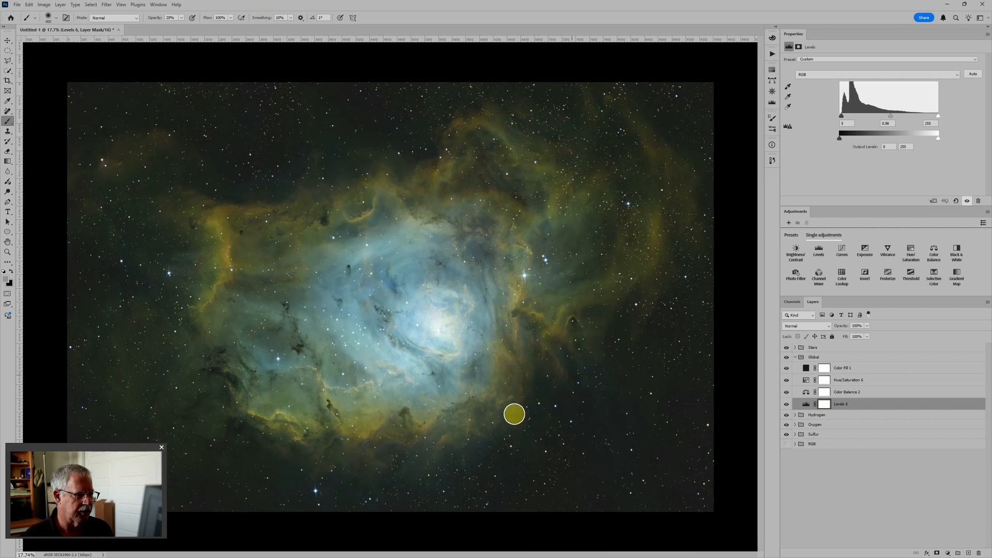
Collapse the Global group and hide both it and the Stars group to isolate the narrowband channels.
{"action": "left_click", "coordinate": [796, 357]}
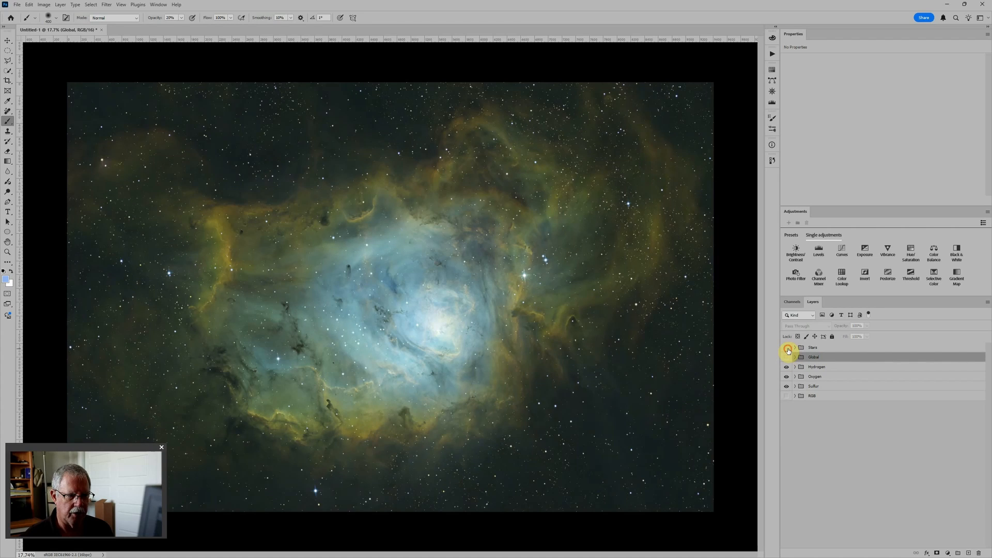
{"action": "left_click", "coordinate": [787, 349]}
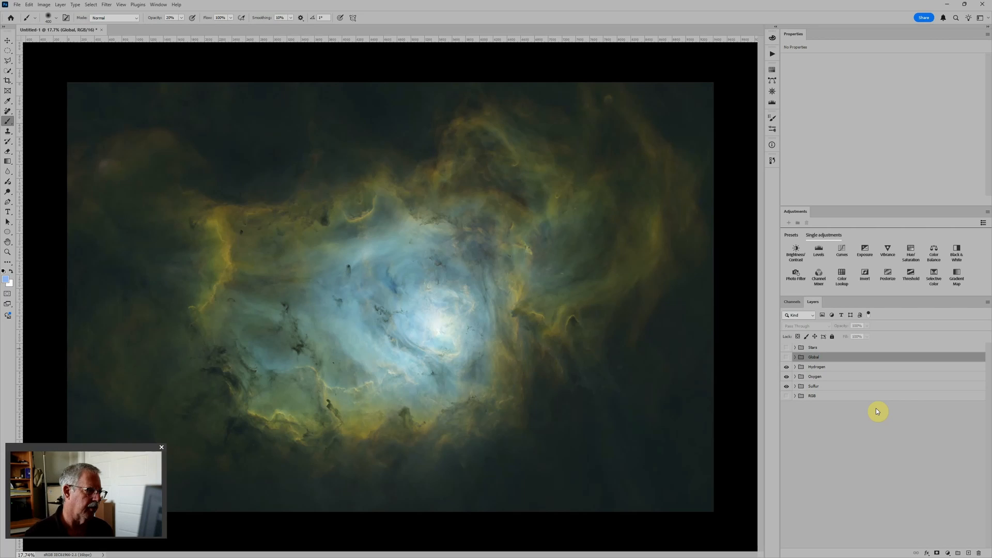
{"action": "scroll", "coordinate": [671, 432], "scroll_direction": "down", "scroll_amount": 2}
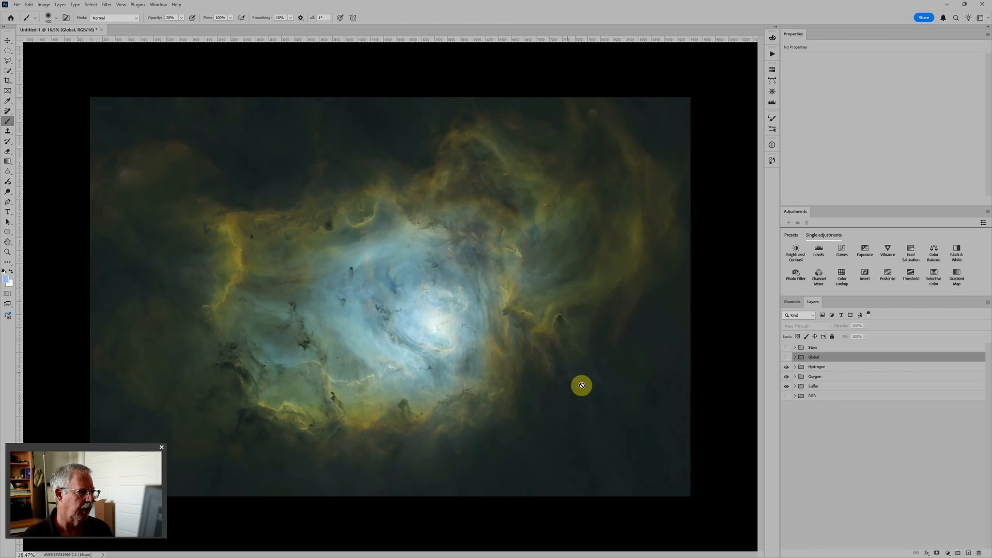
Darken the Hydrogen channel by setting its Levels midtone to 0.68.
{"action": "left_click", "coordinate": [795, 367]}
{"action": "left_click", "coordinate": [807, 390]}
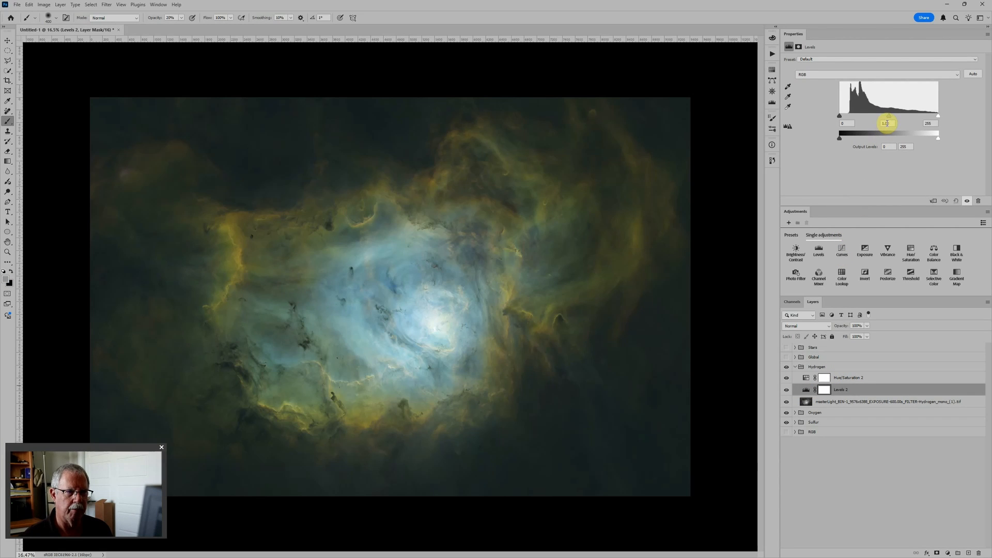
{"action": "left_click_drag", "start_coordinate": [890, 119], "coordinate": [905, 114]}
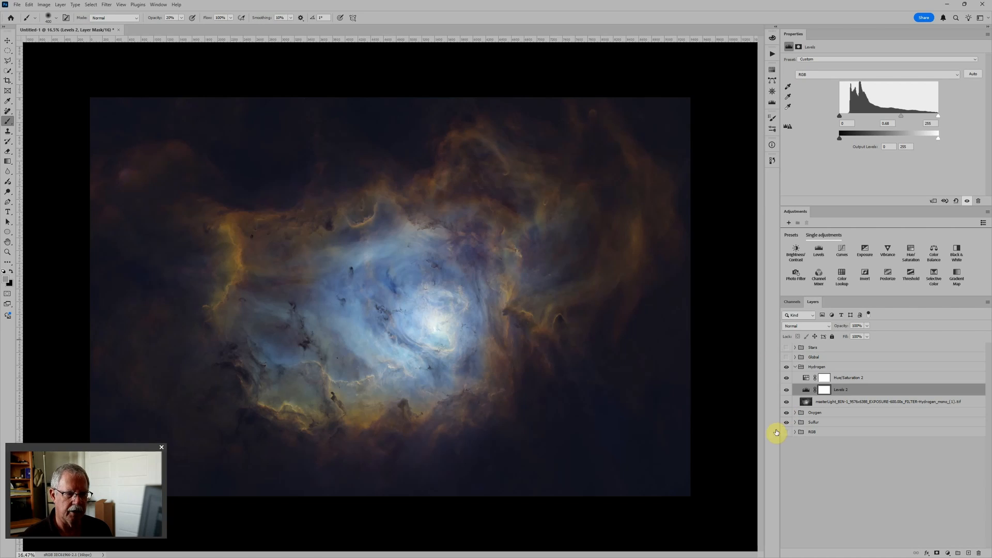
Brighten the Sulfur channel by setting its Levels midtone to about 1.35.
{"action": "left_click", "coordinate": [795, 424]}
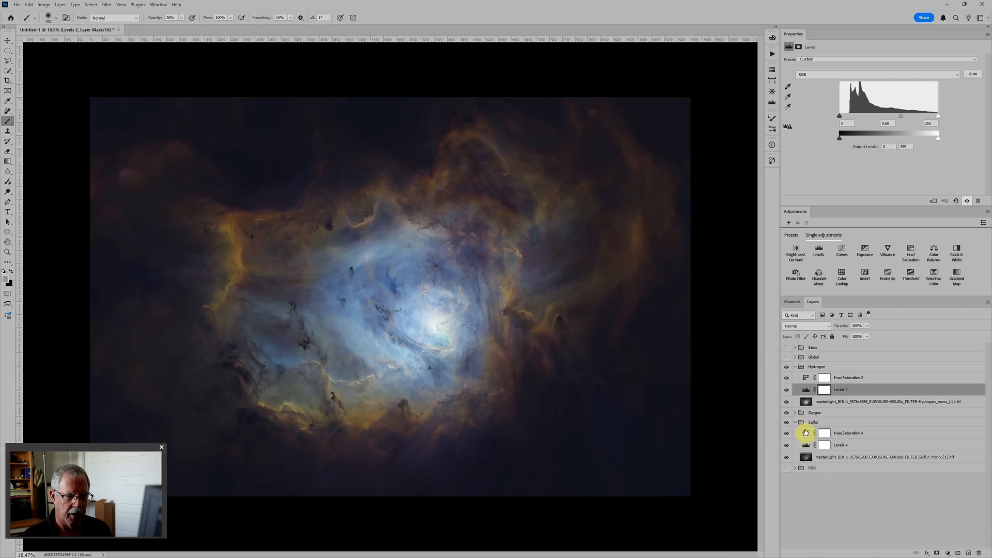
{"action": "left_click", "coordinate": [806, 446]}
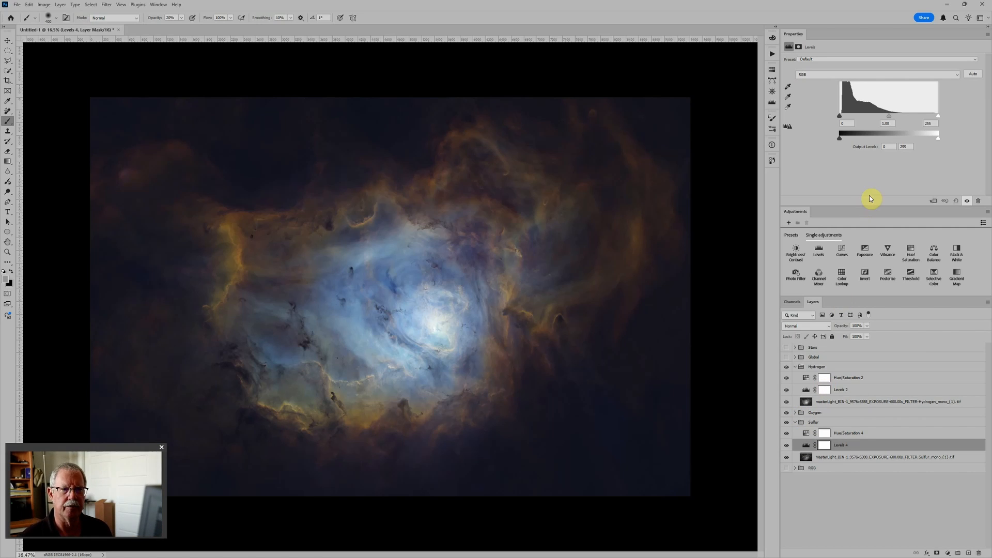
{"action": "left_click_drag", "start_coordinate": [888, 116], "coordinate": [888, 116]}
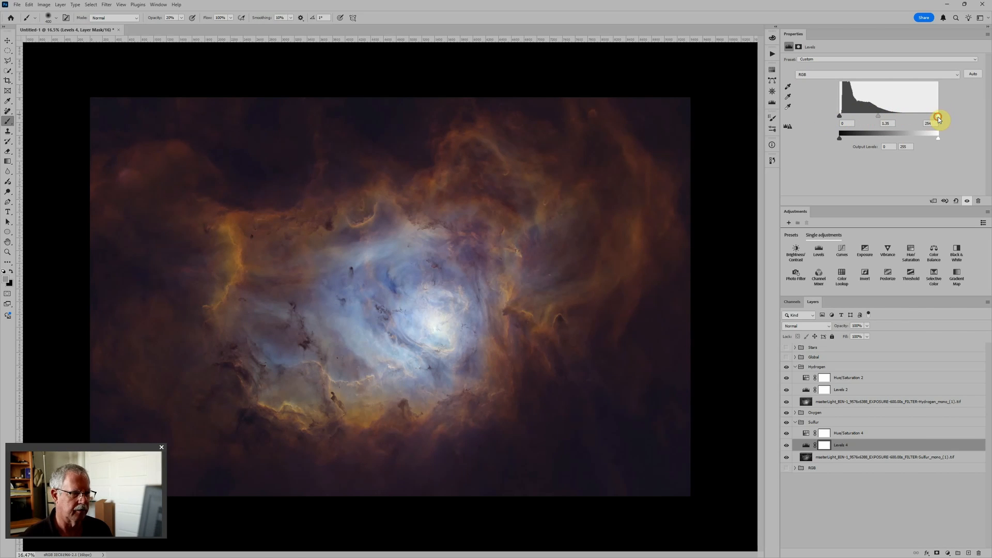
Refine the Sulfur channel's Levels to a black point of 5, midtone of 1.45 and white point of about 246.
{"action": "mouse_move", "coordinate": [939, 115]}
{"action": "left_mouse_down"}
{"action": "mouse_move", "coordinate": [929, 120]}
{"action": "mouse_move", "coordinate": [937, 119]}
{"action": "left_mouse_up"}
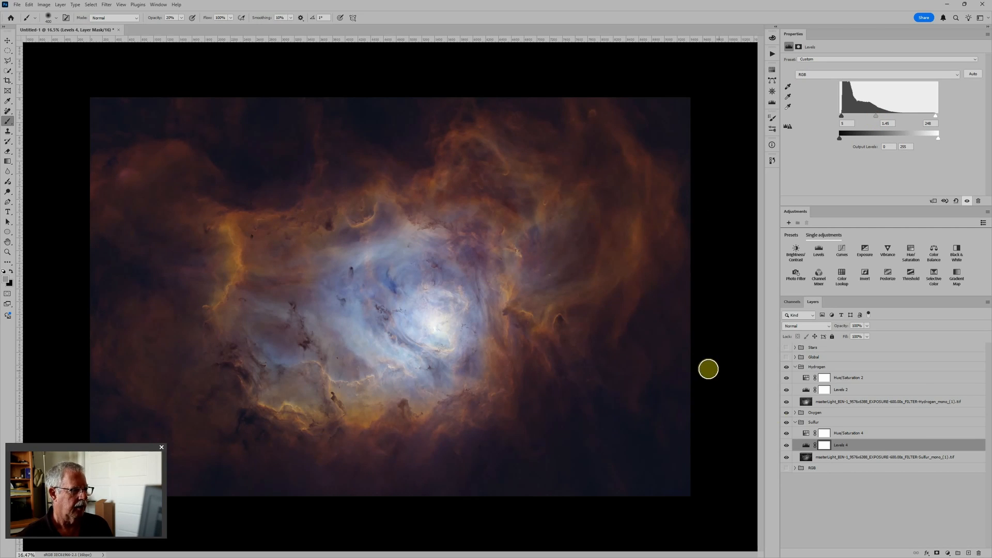
Expand the Oxygen group and set its Levels black point to 20 and midtone to 1.36.
{"action": "left_click", "coordinate": [796, 413]}
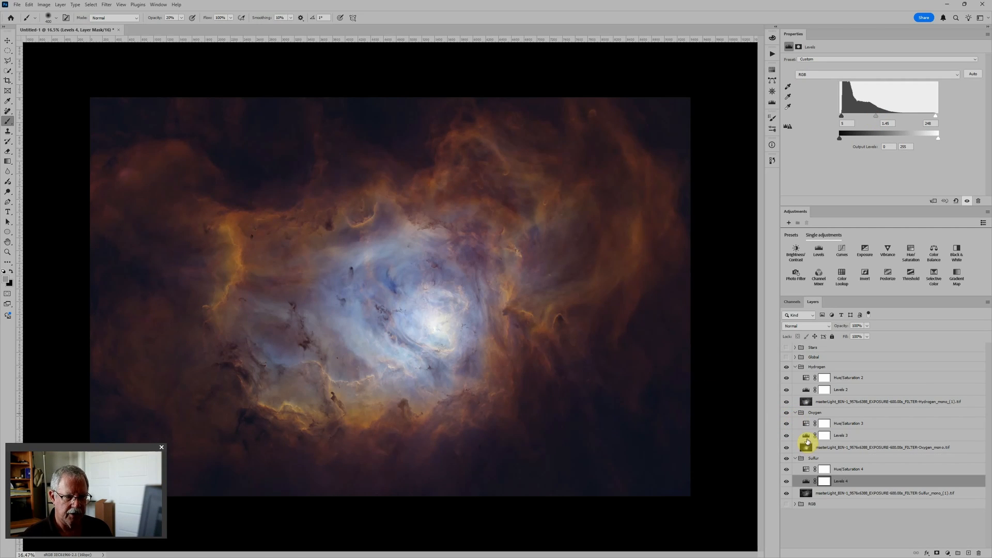
{"action": "left_click", "coordinate": [807, 436]}
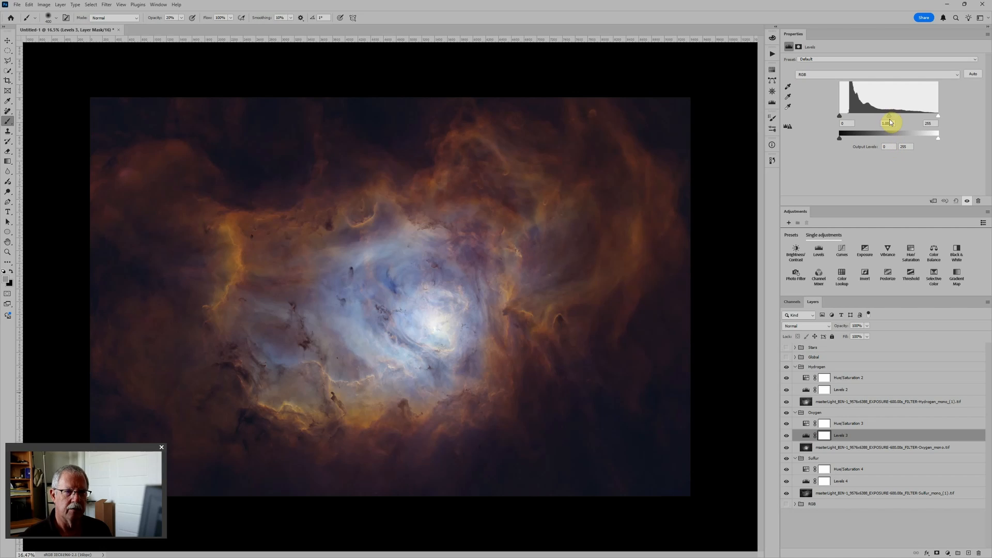
{"action": "left_click_drag", "start_coordinate": [889, 116], "coordinate": [885, 115]}
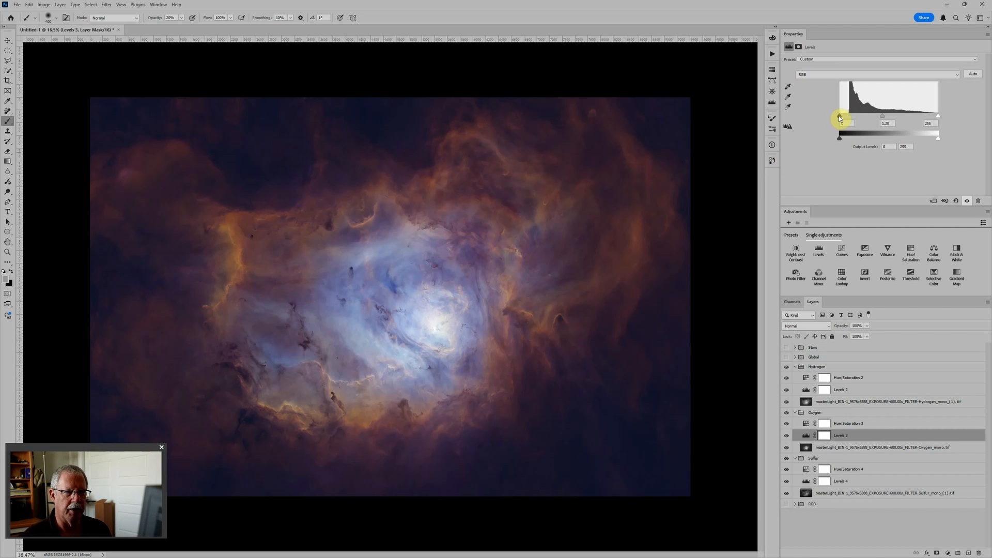
{"action": "left_click_drag", "start_coordinate": [837, 118], "coordinate": [847, 118]}
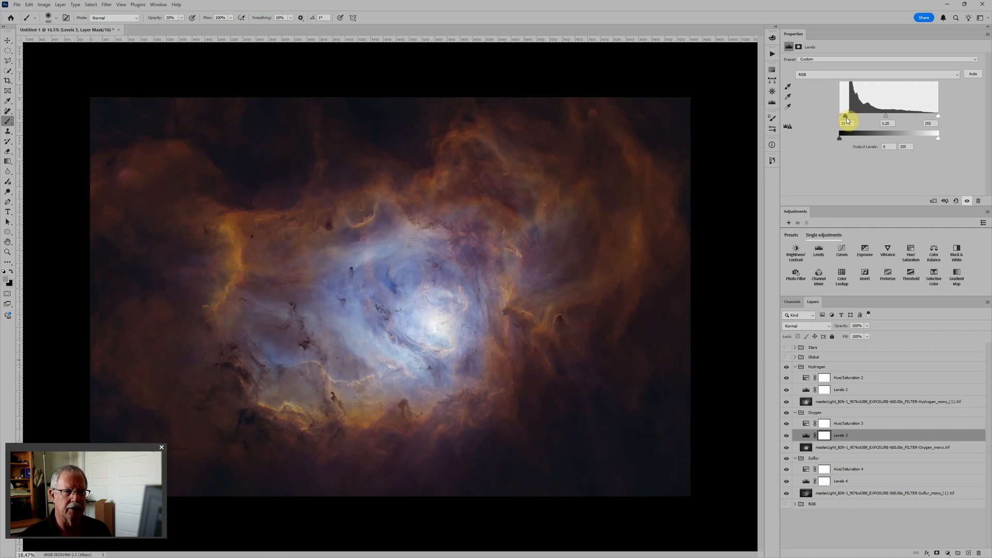
{"action": "mouse_move", "coordinate": [845, 116]}
{"action": "left_mouse_down"}
{"action": "mouse_move", "coordinate": [885, 121]}
{"action": "mouse_move", "coordinate": [848, 116]}
{"action": "left_mouse_up"}
{"action": "scroll", "coordinate": [570, 246], "scroll_direction": "down", "scroll_amount": 2}
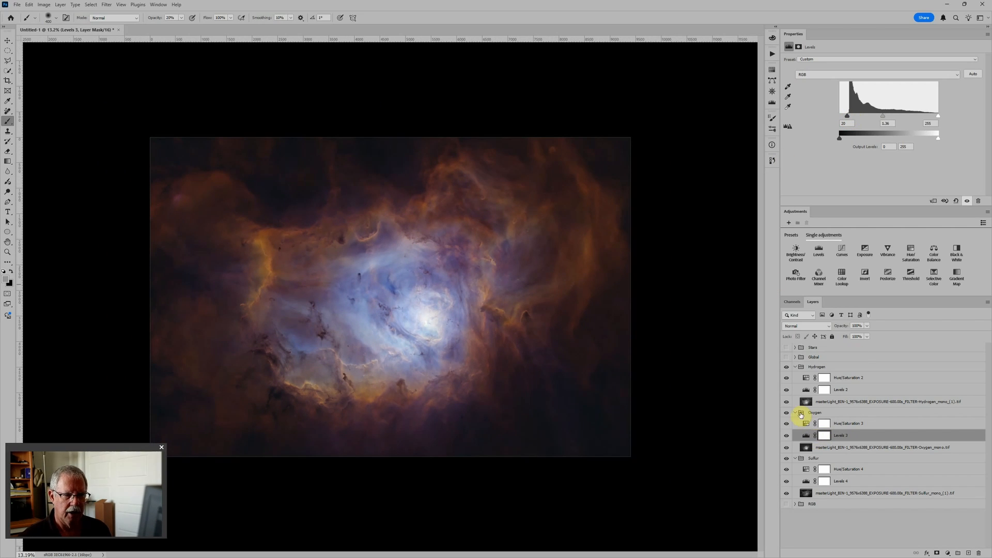
Set the Hydrogen channel's Levels black point to 5 and midtone to 0.74, checking the blend at different magnifications.
{"action": "left_click", "coordinate": [803, 389]}
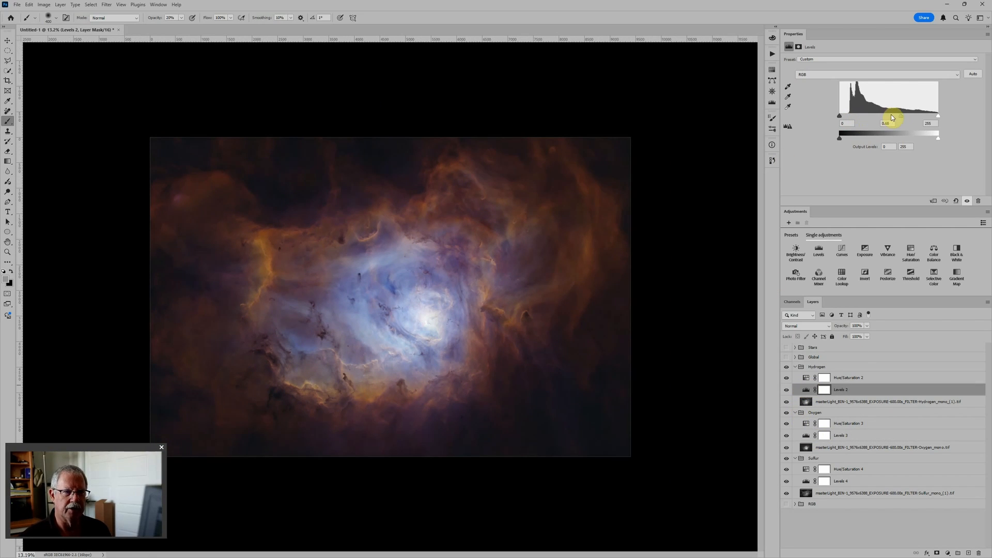
{"action": "left_click_drag", "start_coordinate": [903, 115], "coordinate": [897, 116]}
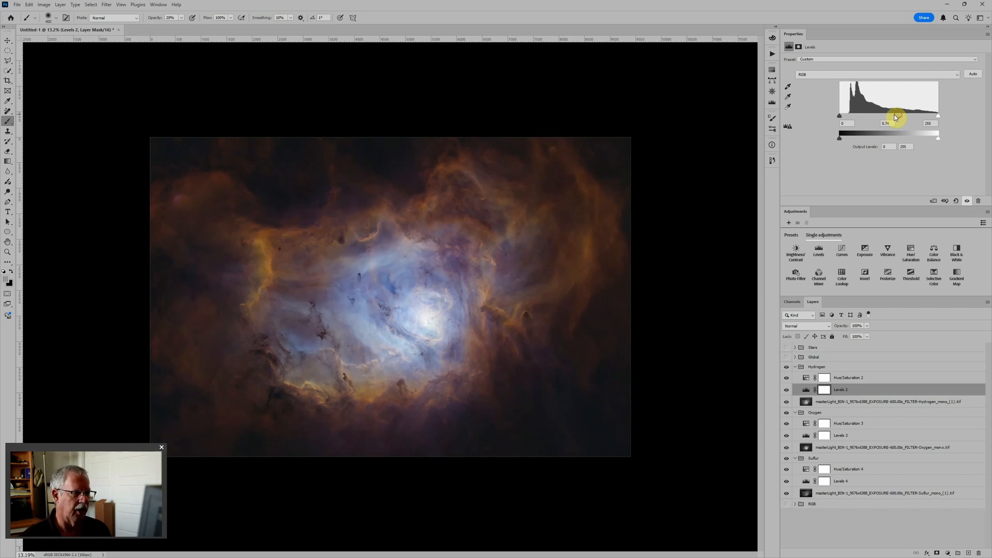
{"action": "left_click_drag", "start_coordinate": [840, 116], "coordinate": [842, 115]}
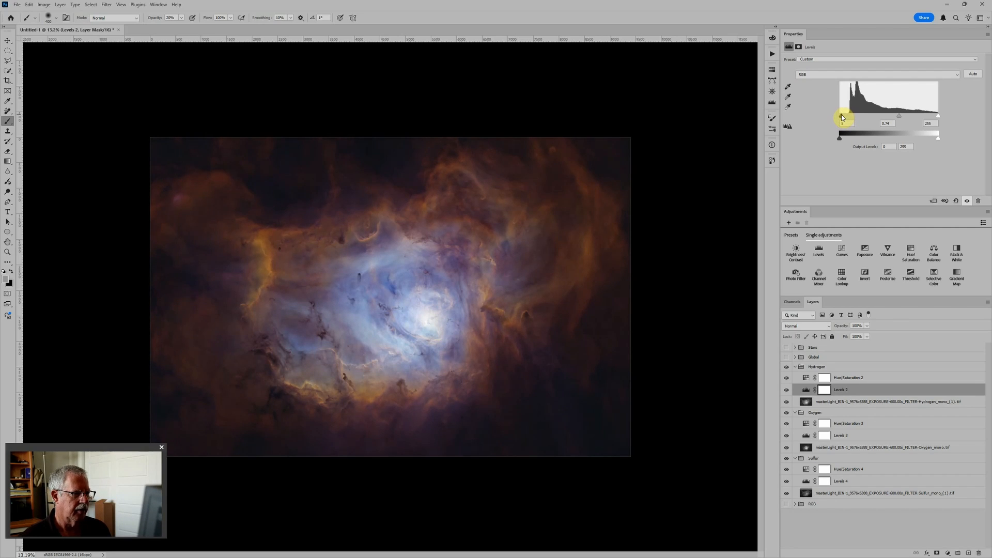
{"action": "scroll", "coordinate": [478, 309], "scroll_direction": "up", "scroll_amount": 2}
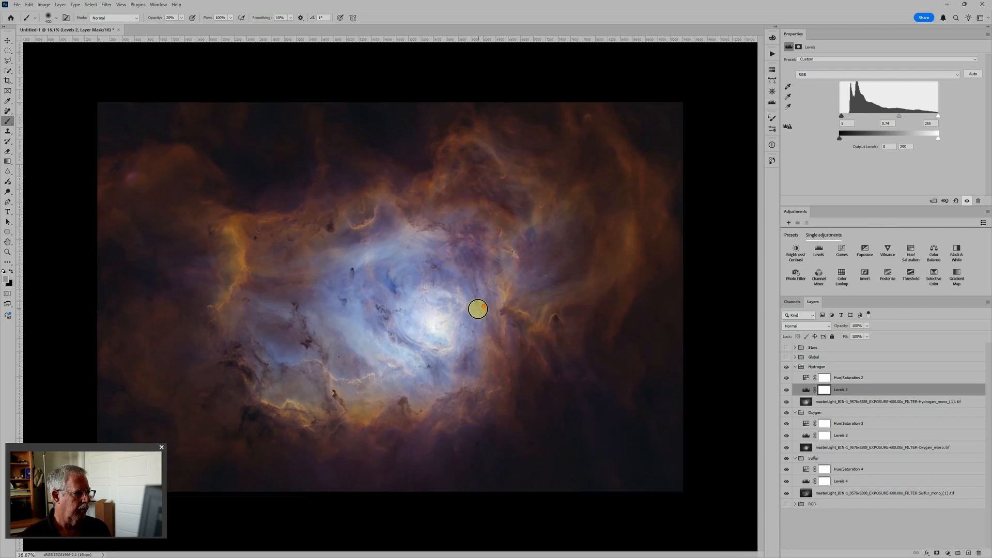
{"action": "scroll", "coordinate": [478, 309], "scroll_direction": "down", "scroll_amount": 1}
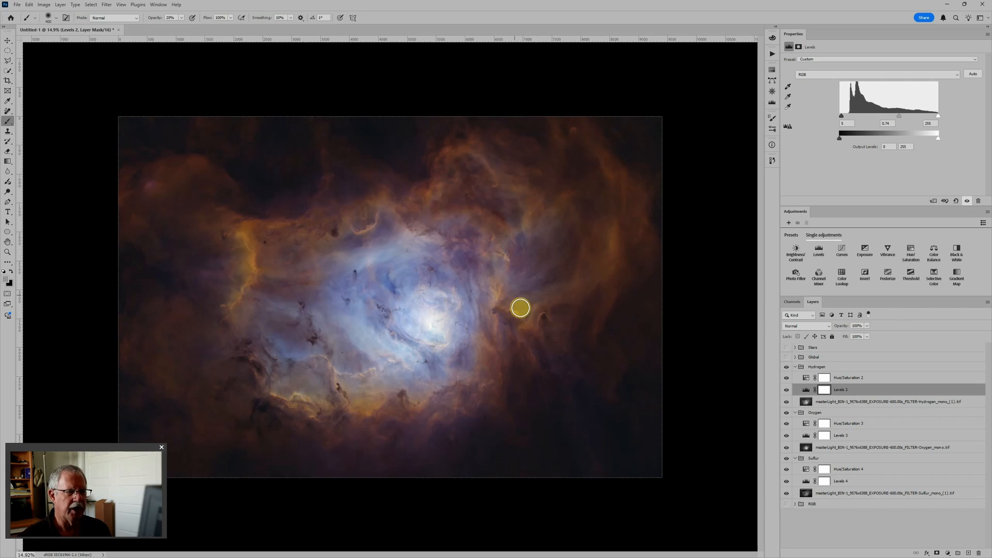
{"action": "scroll", "coordinate": [512, 296], "scroll_direction": "down", "scroll_amount": 1}
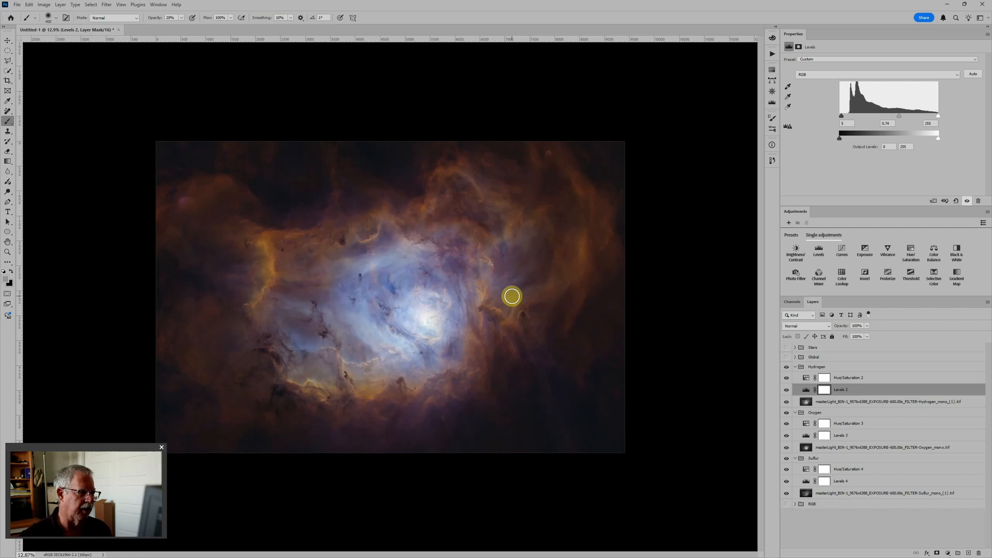
Show and expand the Global group, setting its Levels input black to 0, midtone to 0.92 and output black to 9.
{"action": "left_click", "coordinate": [787, 357]}
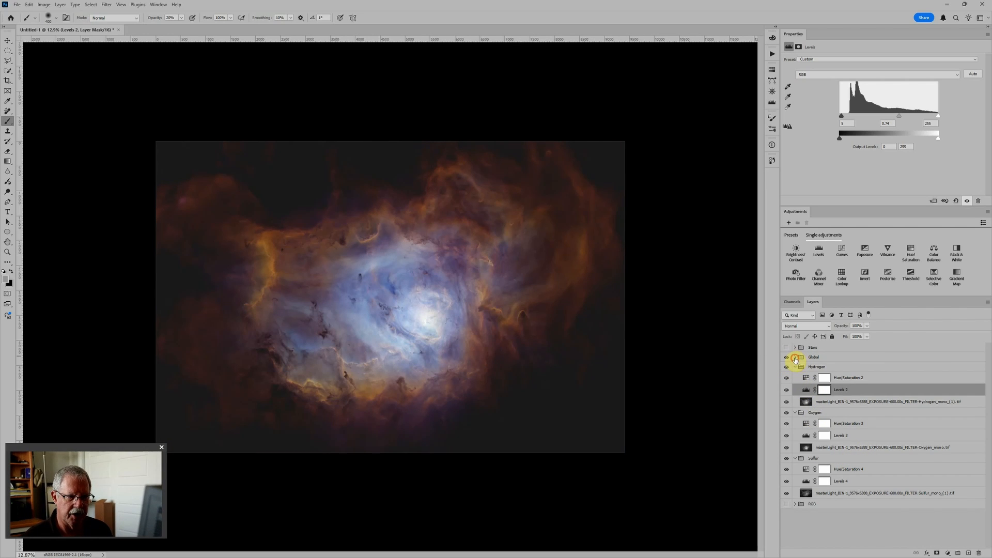
{"action": "left_click", "coordinate": [796, 358]}
{"action": "left_click", "coordinate": [808, 405]}
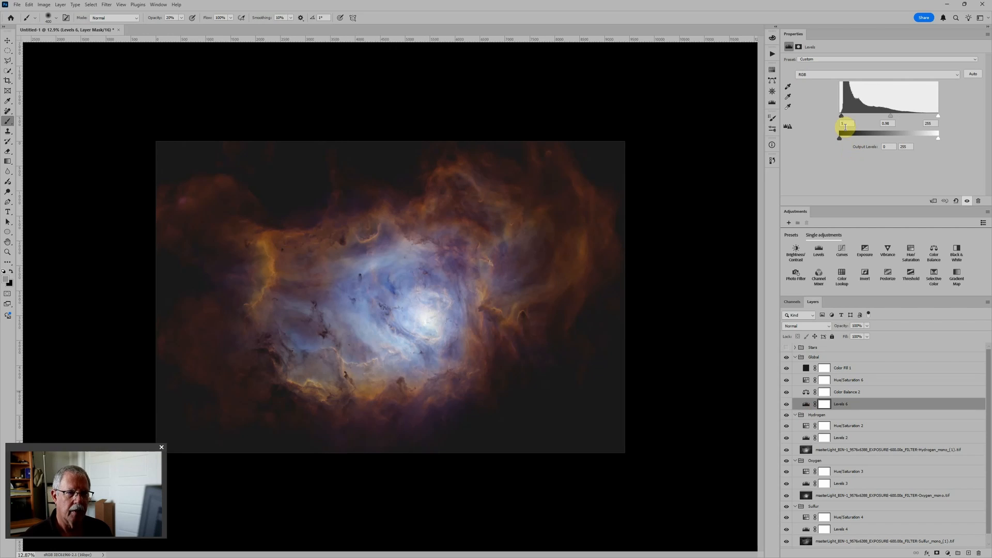
{"action": "left_click_drag", "start_coordinate": [842, 116], "coordinate": [845, 140]}
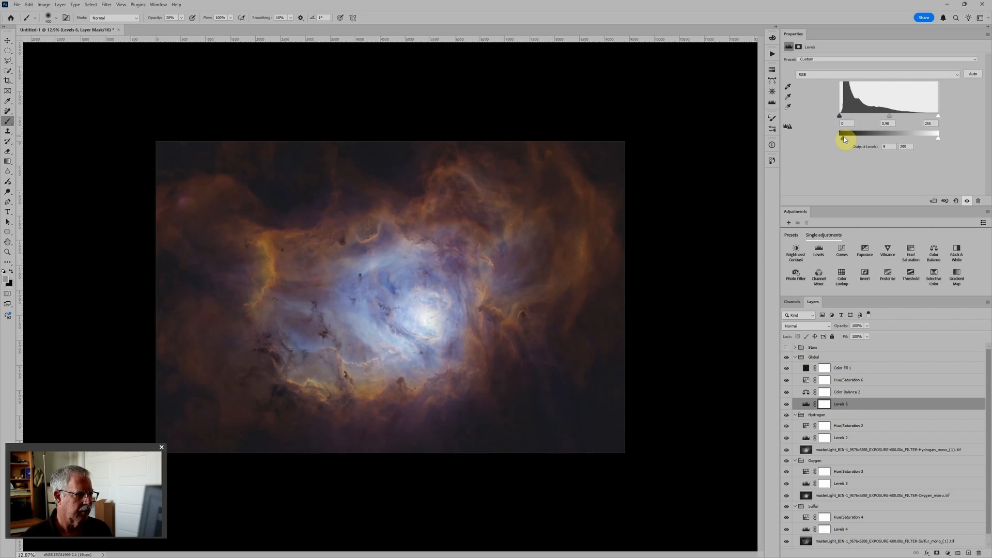
{"action": "left_click_drag", "start_coordinate": [891, 119], "coordinate": [888, 118]}
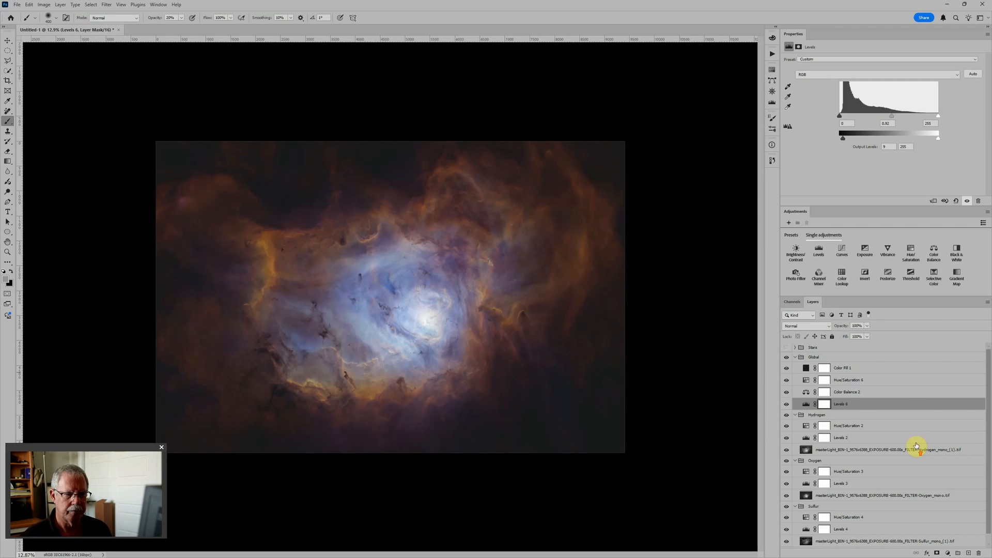
Test different hues on the Hydrogen channel's Hue/Saturation adjustment and settle on a hue of about 111.
{"action": "scroll", "coordinate": [881, 449], "scroll_direction": "down", "scroll_amount": 1}
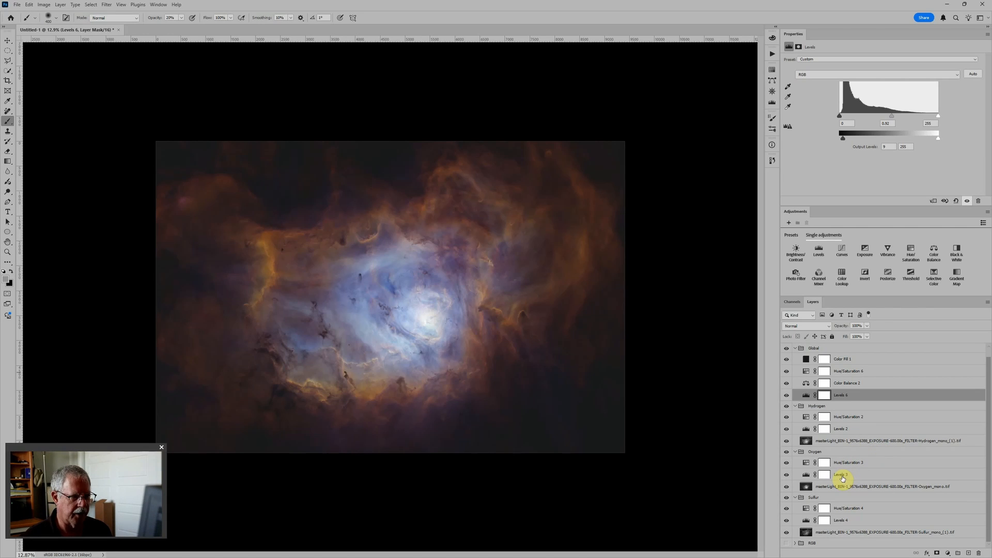
{"action": "left_click", "coordinate": [807, 464]}
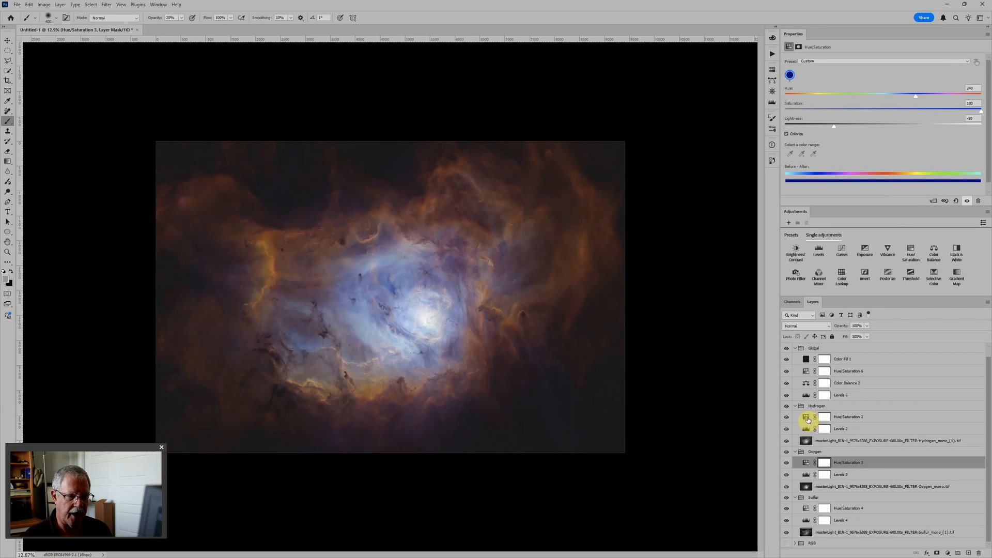
{"action": "left_click", "coordinate": [807, 416]}
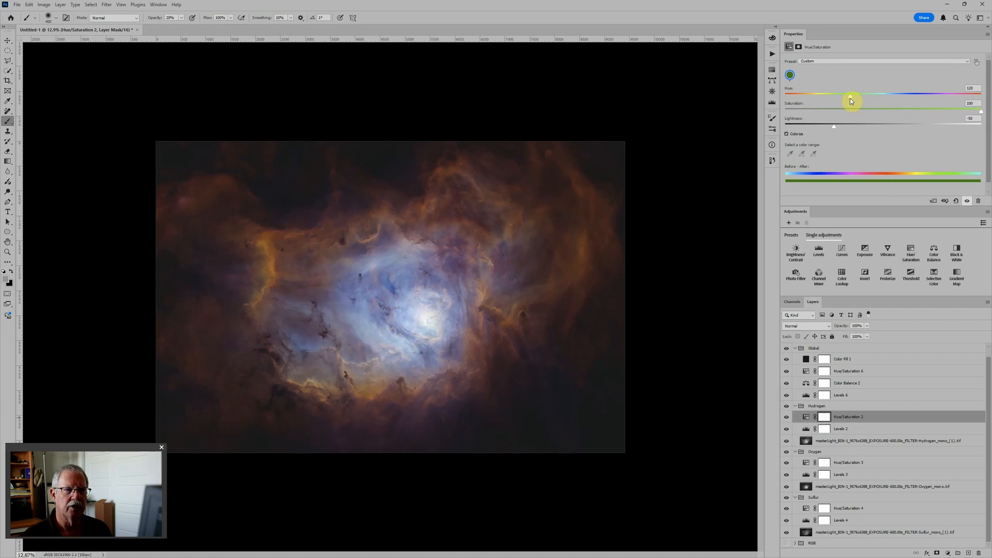
{"action": "left_click_drag", "start_coordinate": [852, 99], "coordinate": [852, 99]}
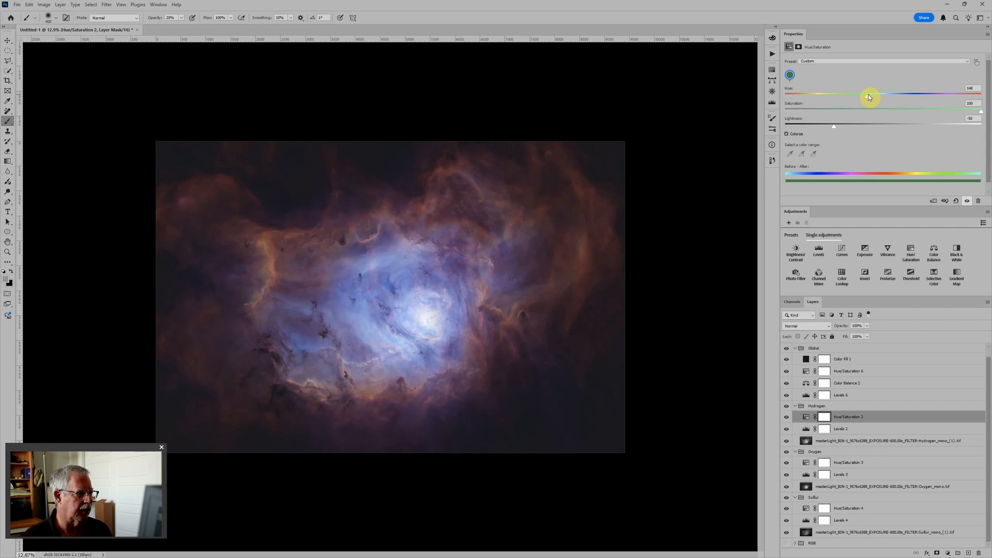
{"action": "left_click_drag", "start_coordinate": [858, 95], "coordinate": [836, 96]}
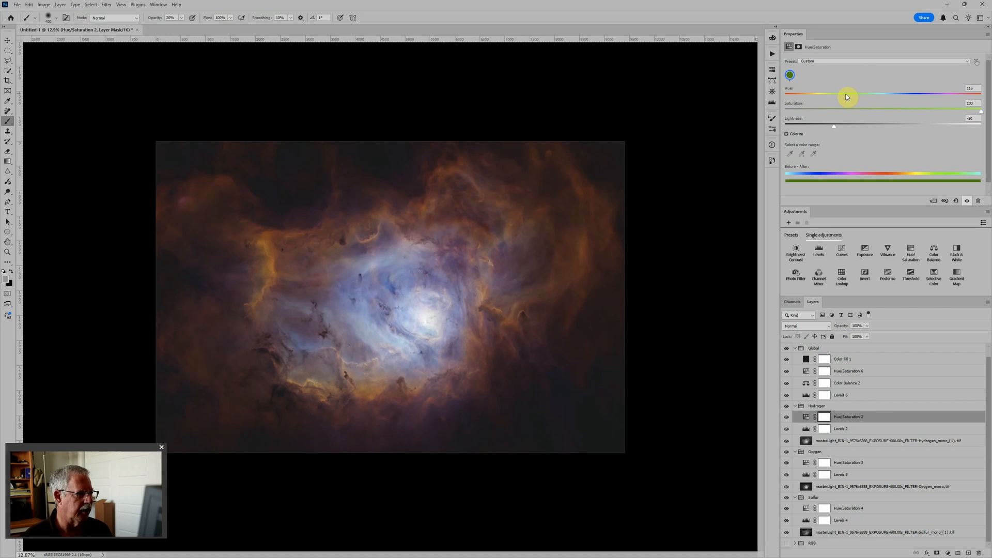
{"action": "left_click_drag", "start_coordinate": [850, 95], "coordinate": [847, 96]}
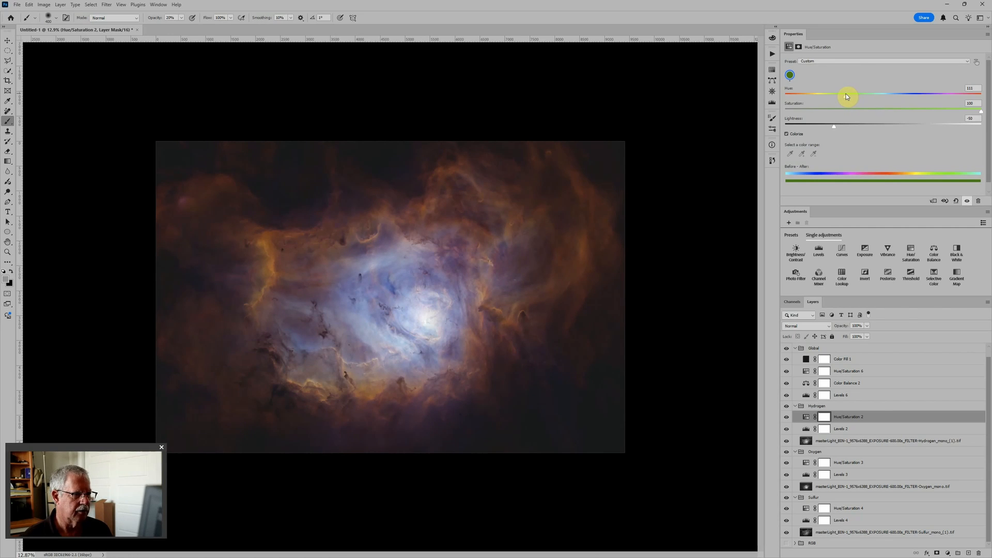
Try shifting the hue of the Oxygen channel's Hue/Saturation adjustment slightly, then return it to 240.
{"action": "left_click", "coordinate": [815, 464]}
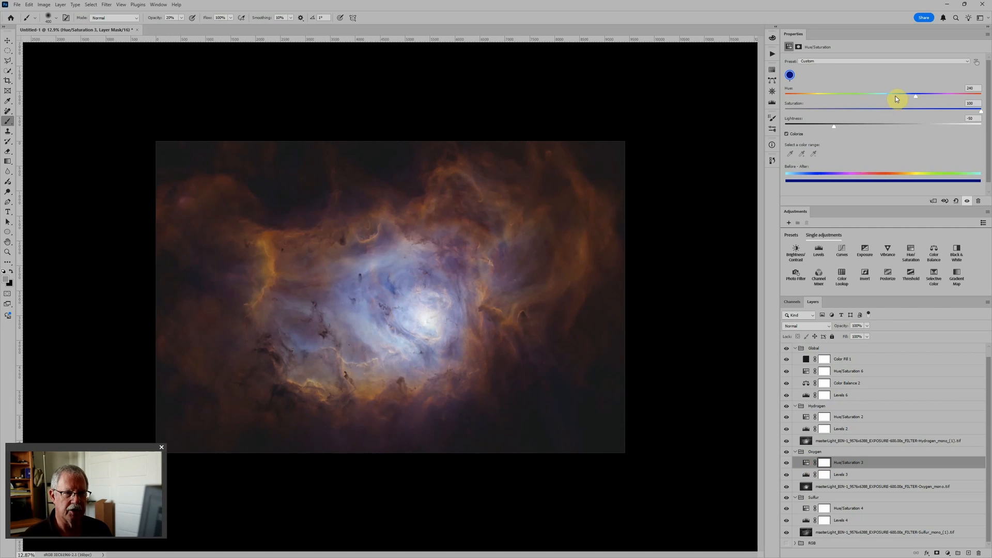
{"action": "left_click_drag", "start_coordinate": [917, 98], "coordinate": [918, 100]}
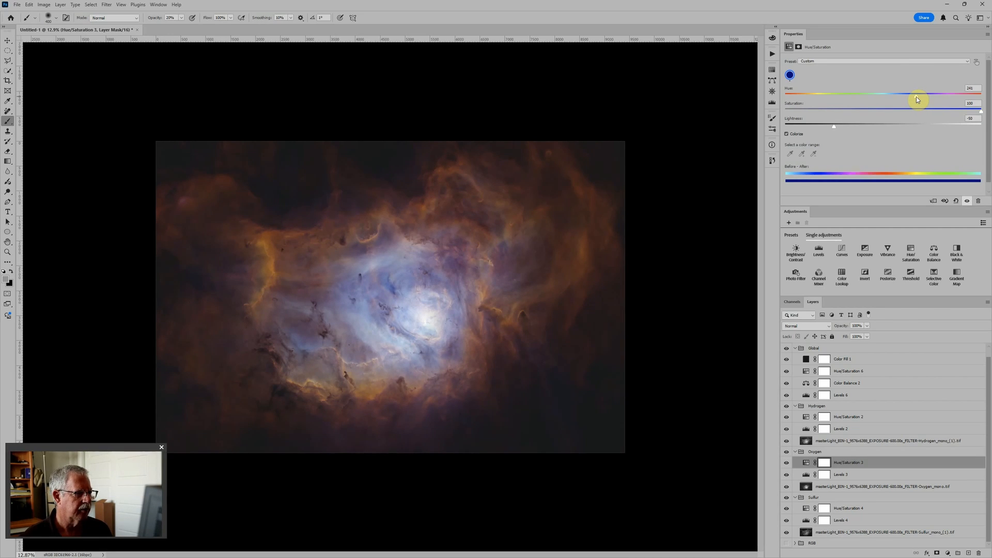
{"action": "left_click_drag", "start_coordinate": [916, 97], "coordinate": [915, 97]}
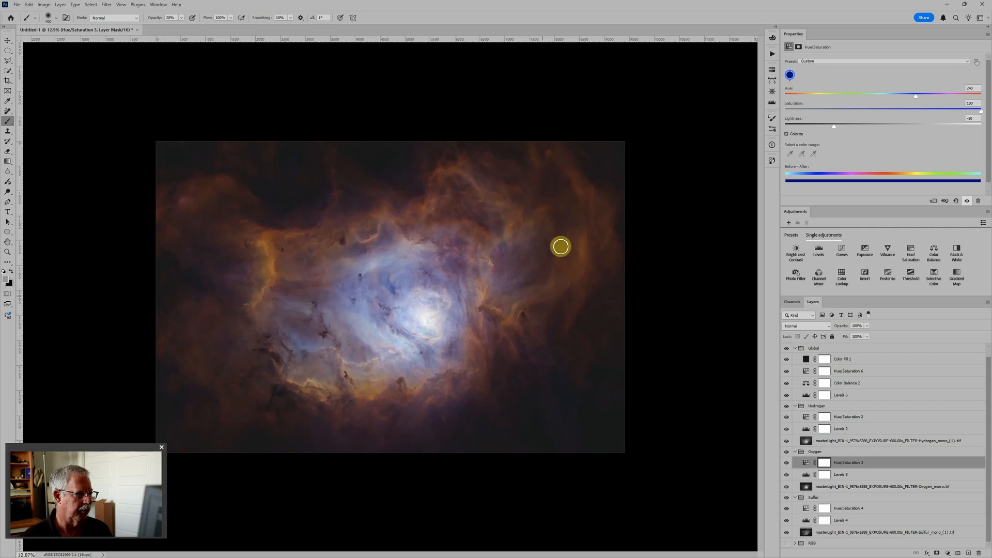
Brighten the Sulfur channel's Levels midtone to 1.68 and raise its black point to 7.
{"action": "scroll", "coordinate": [479, 249], "scroll_direction": "down", "scroll_amount": 2}
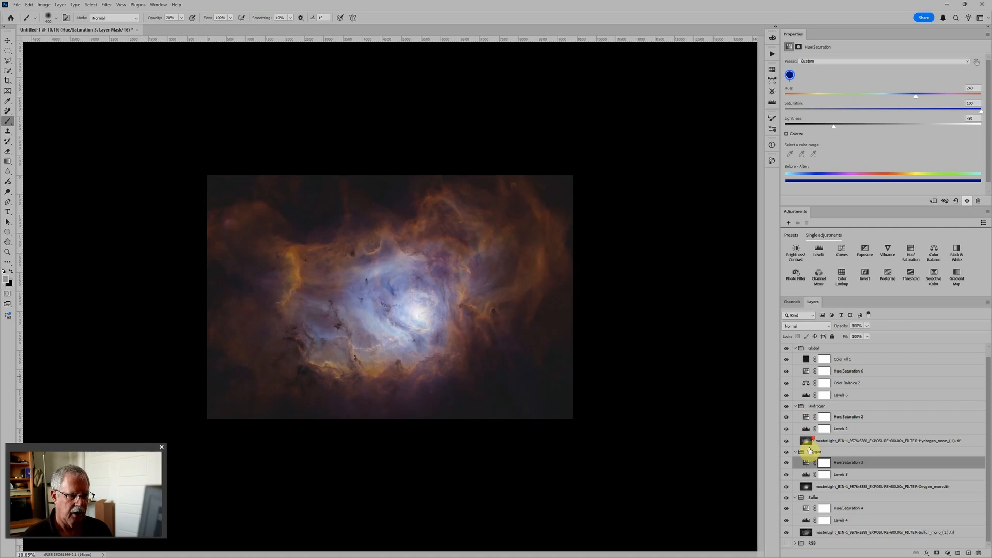
{"action": "left_click", "coordinate": [823, 521]}
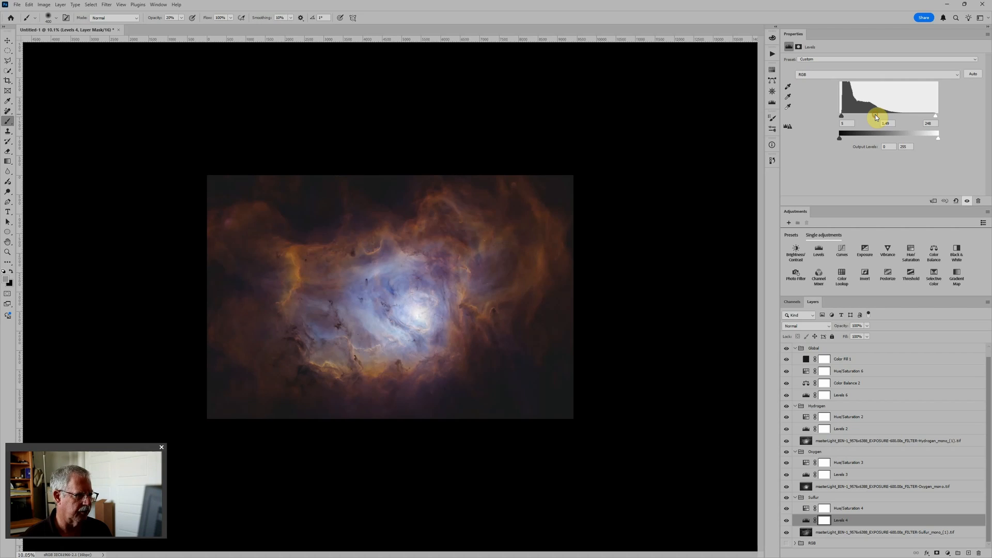
{"action": "left_click_drag", "start_coordinate": [873, 117], "coordinate": [843, 118]}
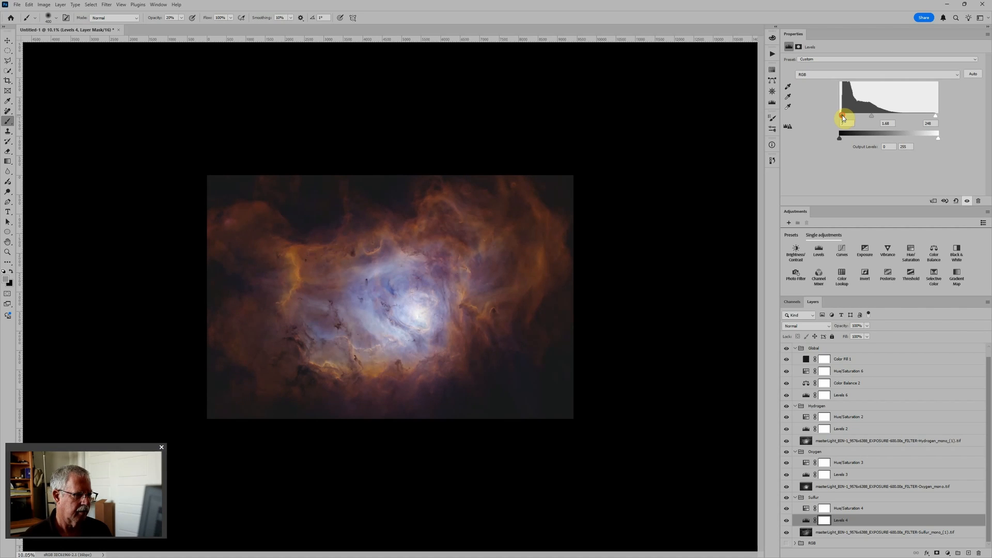
Show the RGB group and toggle its visibility to compare the blend with and without it, leaving it visible.
{"action": "left_click", "coordinate": [786, 543]}
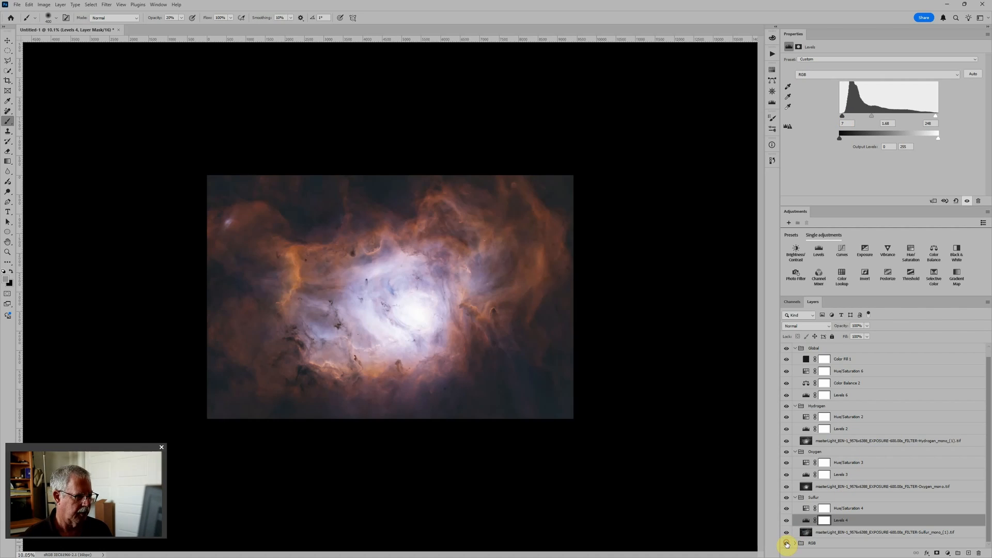
{"action": "scroll", "coordinate": [426, 337], "scroll_direction": "down", "scroll_amount": 1}
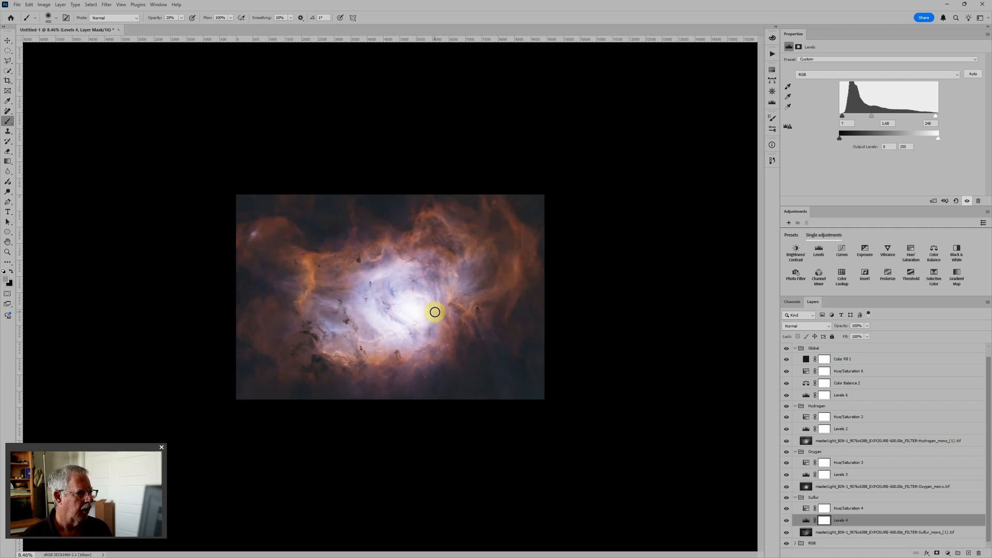
{"action": "left_click", "coordinate": [787, 544]}
{"action": "left_click", "coordinate": [786, 544]}
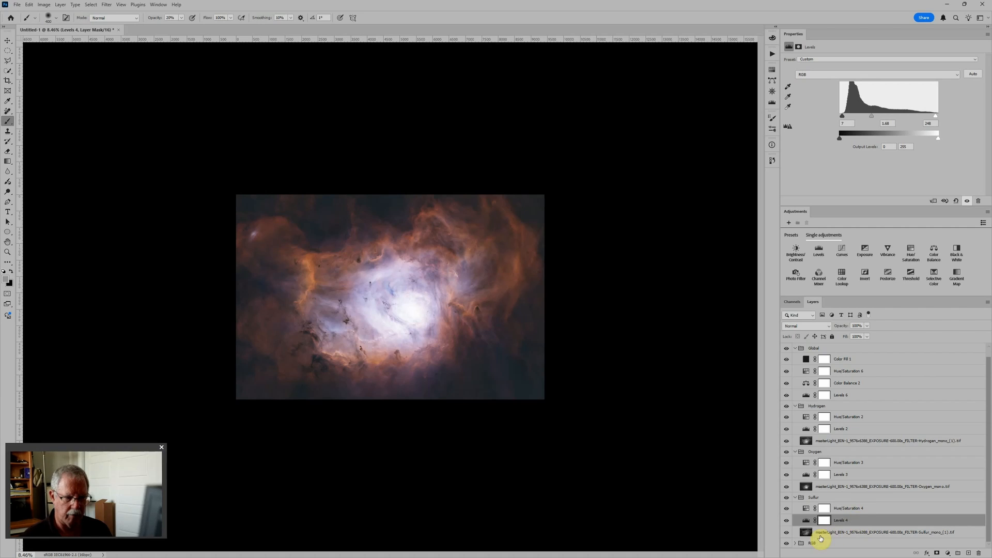
Expand the RGB group and set its uppermost Levels adjustment to a black point of 5 and midtone of 0.76.
{"action": "left_click", "coordinate": [796, 544]}
{"action": "scroll", "coordinate": [860, 506], "scroll_direction": "down", "scroll_amount": 2}
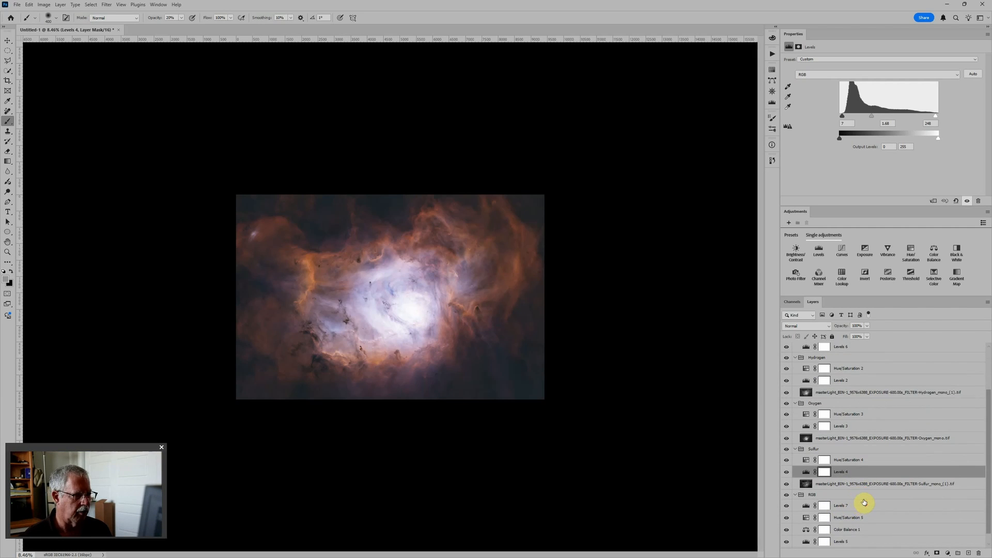
{"action": "left_click", "coordinate": [809, 498]}
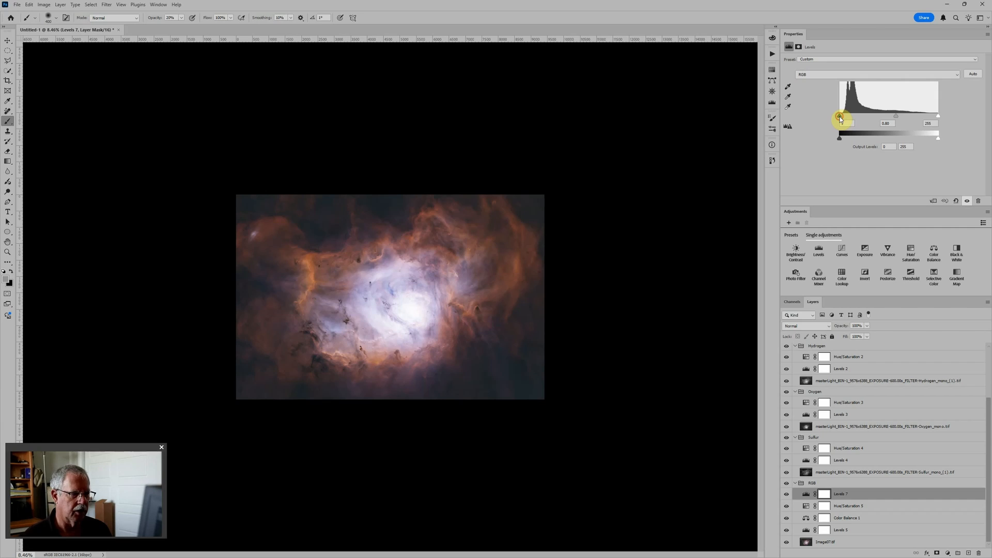
{"action": "left_click_drag", "start_coordinate": [843, 118], "coordinate": [842, 117]}
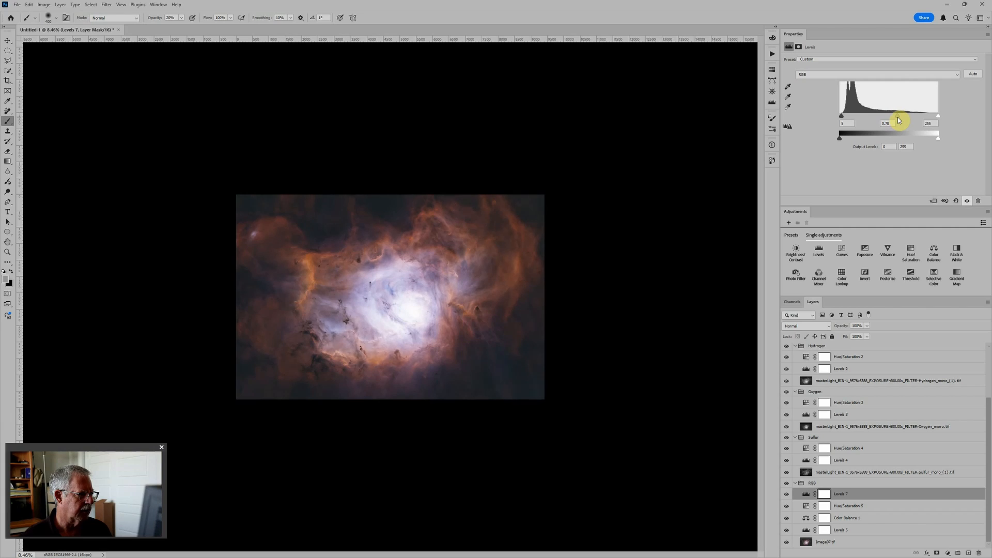
{"action": "left_click_drag", "start_coordinate": [898, 117], "coordinate": [898, 117]}
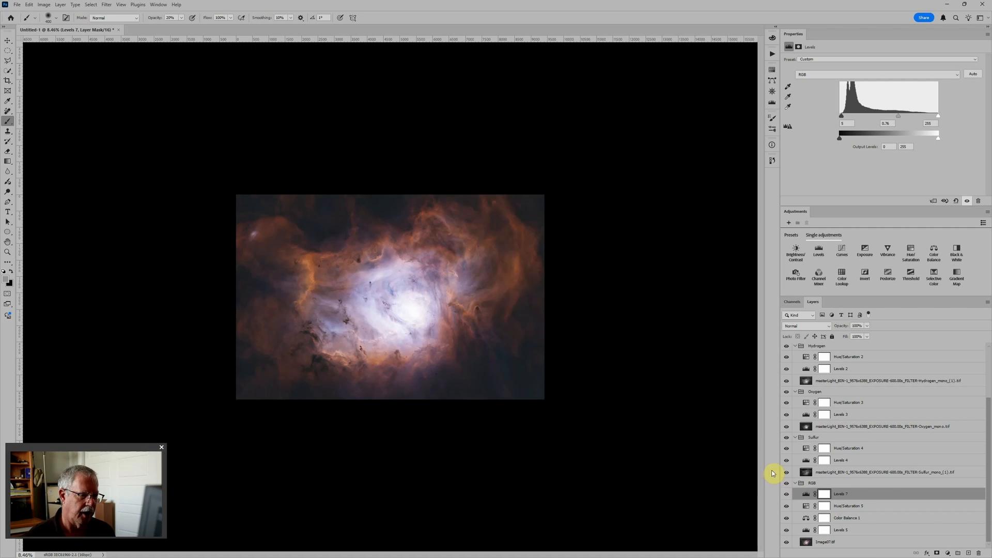
Compare the blend with the RGB group hidden and shown, leaving it visible, and add a layer mask to the group.
{"action": "left_click", "coordinate": [823, 484]}
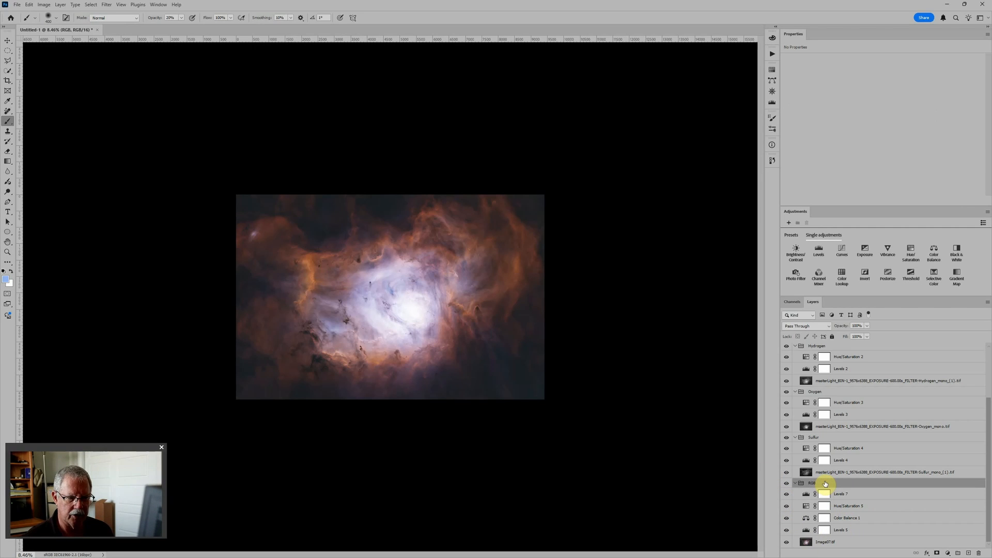
{"action": "left_click", "coordinate": [787, 485]}
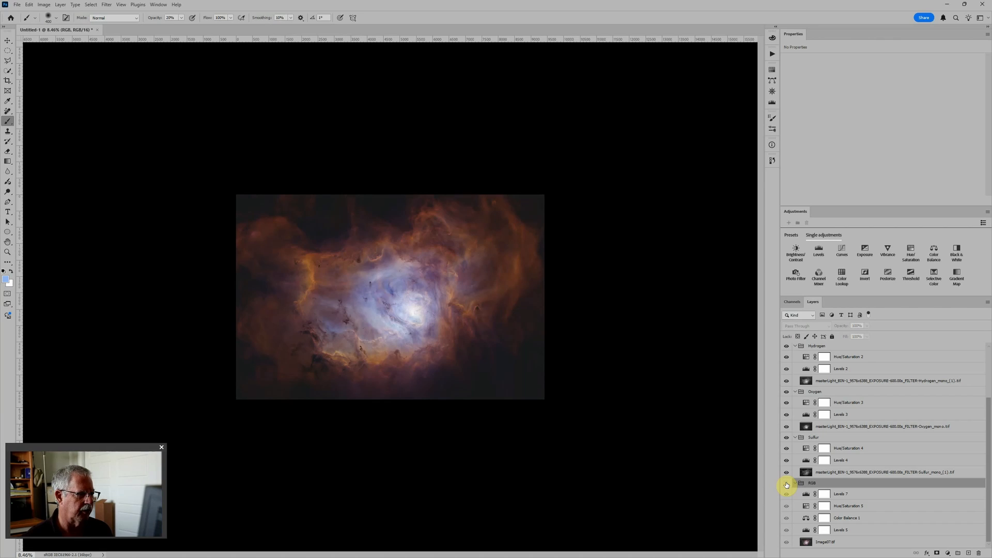
{"action": "left_click", "coordinate": [787, 484]}
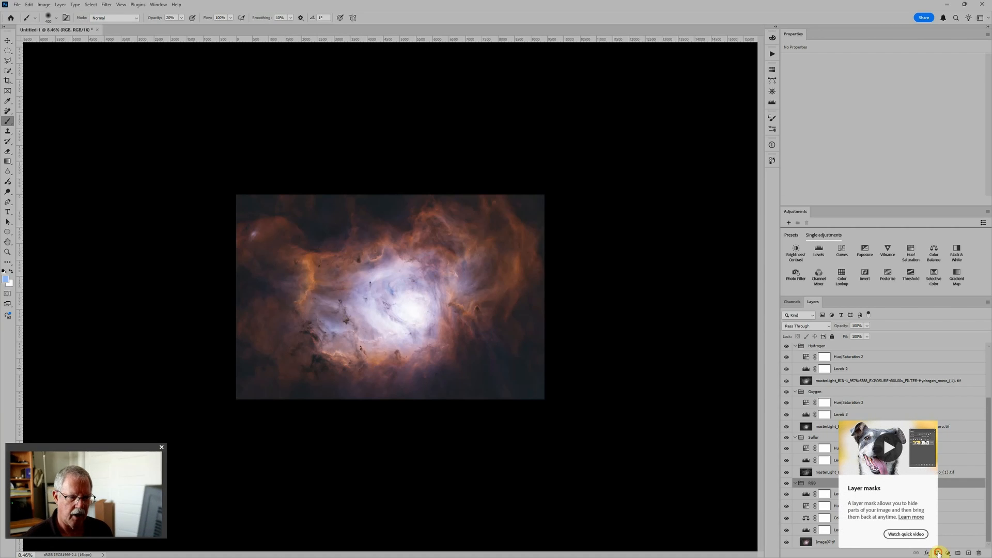
{"action": "left_click", "coordinate": [938, 553]}
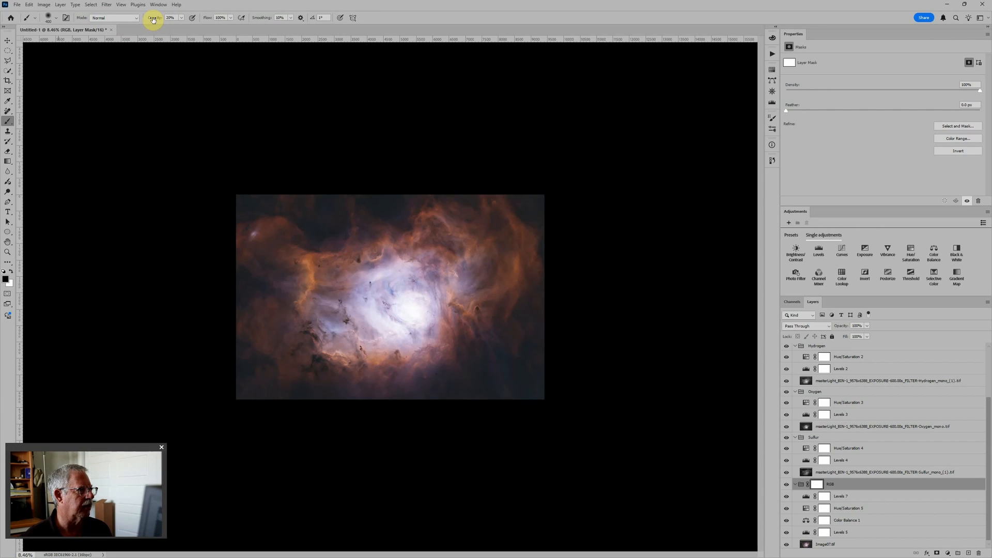
Paint black on the RGB group's mask over the nebula's bright core with a 5000 px brush at 100% opacity.
{"action": "left_click_drag", "start_coordinate": [153, 20], "coordinate": [339, 24]}
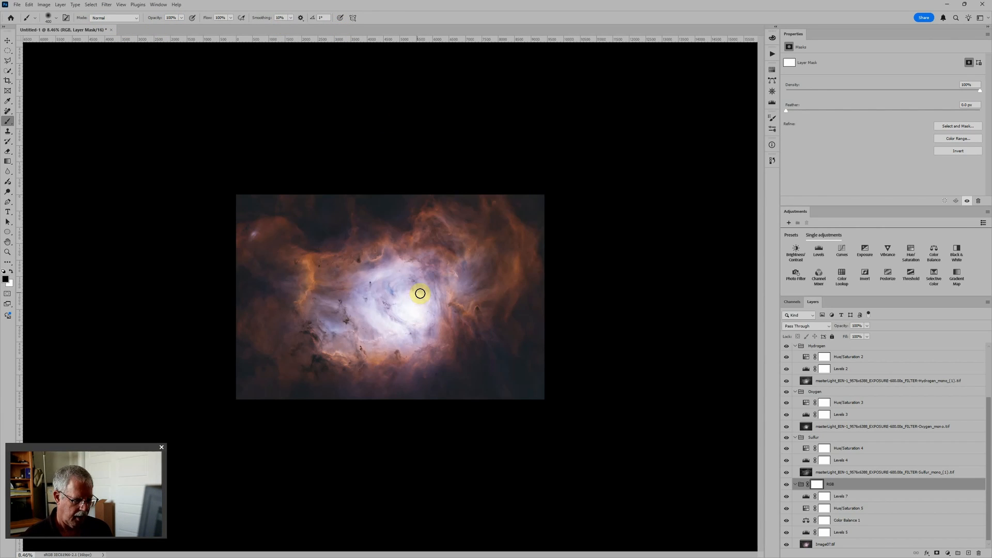
{"action": "key", "text": "bracketright"}
{"action": "key", "text": "bracketright"}
{"action": "key", "text": "bracketright"}
{"action": "key", "text": "bracketright"}
{"action": "key", "text": "bracketright"}
{"action": "key", "text": "bracketright"}
{"action": "key", "text": "bracketright"}
{"action": "key", "text": "bracketright"}
{"action": "key", "text": "bracketright"}
{"action": "key", "text": "bracketright"}
{"action": "key", "text": "bracketright"}
{"action": "key", "text": "bracketright"}
{"action": "key", "text": "bracketright"}
{"action": "key", "text": "bracketright"}
{"action": "key", "text": "bracketright"}
{"action": "key", "text": "bracketright"}
{"action": "key", "text": "bracketright"}
{"action": "key", "text": "bracketright"}
{"action": "key", "text": "bracketright"}
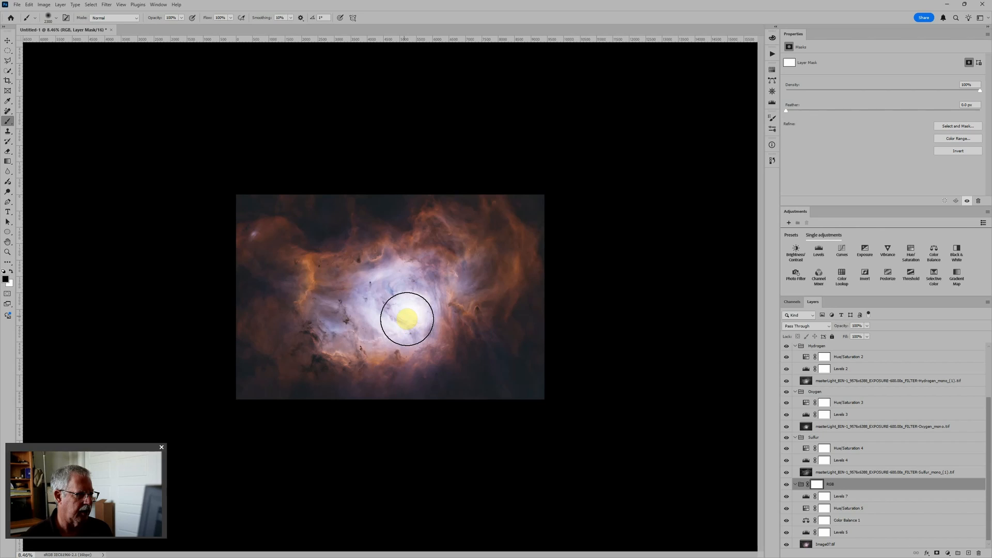
{"action": "key", "text": "bracketright"}
{"action": "key", "text": "bracketright"}
{"action": "key", "text": "bracketright"}
{"action": "key", "text": "bracketright"}
{"action": "key", "text": "bracketright"}
{"action": "key", "text": "bracketright"}
{"action": "key", "text": "bracketright"}
{"action": "key", "text": "bracketright"}
{"action": "key", "text": "bracketright"}
{"action": "key", "text": "bracketright"}
{"action": "key", "text": "bracketright"}
{"action": "key", "text": "bracketright"}
{"action": "key", "text": "bracketright"}
{"action": "key", "text": "bracketright"}
{"action": "key", "text": "bracketright"}
{"action": "key", "text": "bracketright"}
{"action": "key", "text": "bracketright"}
{"action": "key", "text": "bracketright"}
{"action": "key", "text": "bracketright"}
{"action": "key", "text": "bracketright"}
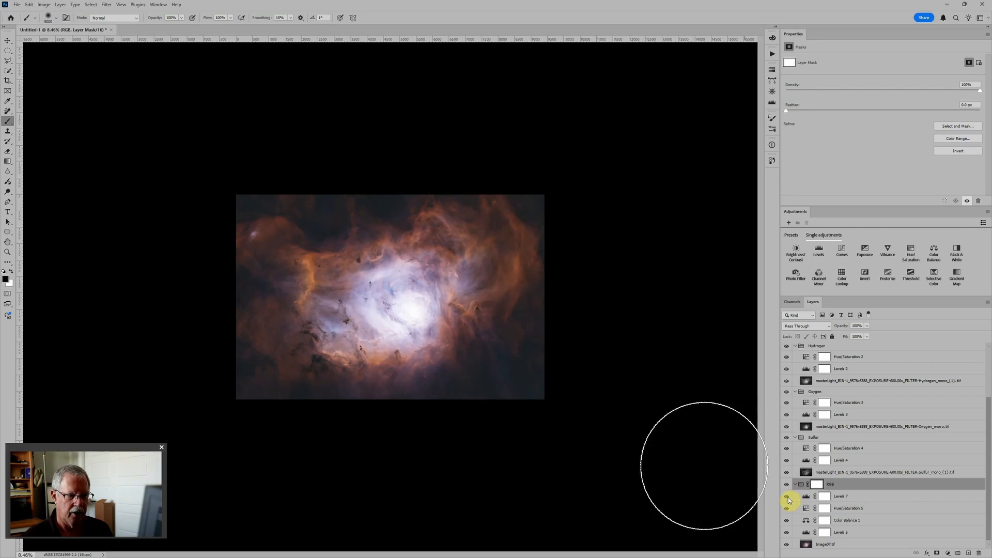
{"action": "mouse_move", "coordinate": [422, 294]}
{"action": "left_mouse_down"}
{"action": "mouse_move", "coordinate": [367, 310]}
{"action": "mouse_move", "coordinate": [406, 300]}
{"action": "left_mouse_up"}
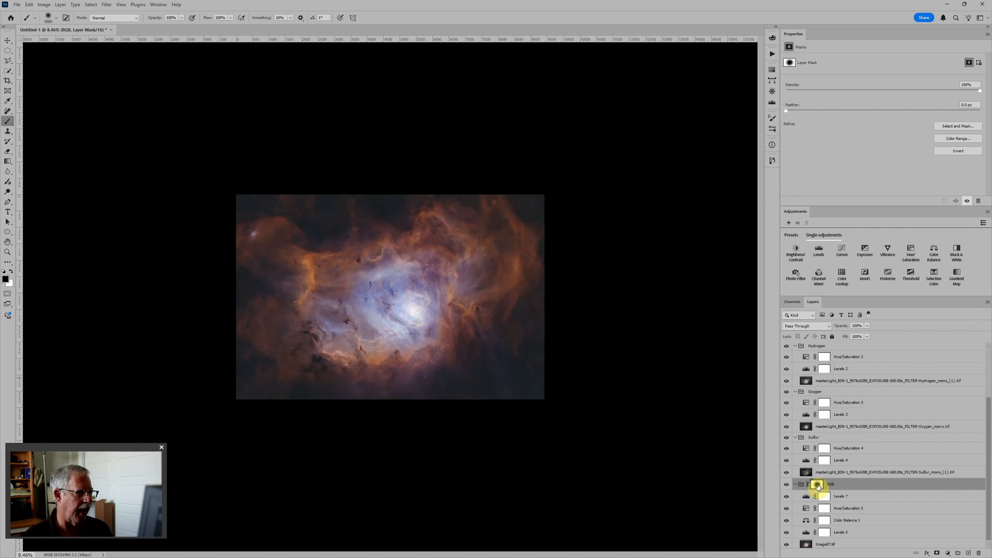
Set the Global group's Levels midtone to 0.96 and its output black level to 0.
{"action": "scroll", "coordinate": [569, 359], "scroll_direction": "up", "scroll_amount": 4}
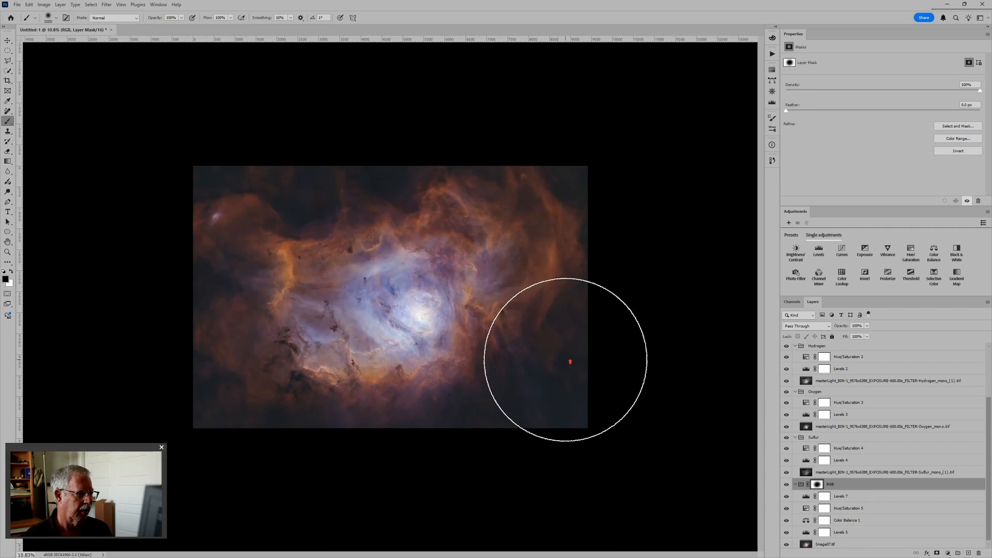
{"action": "scroll", "coordinate": [450, 336], "scroll_direction": "up", "scroll_amount": 3}
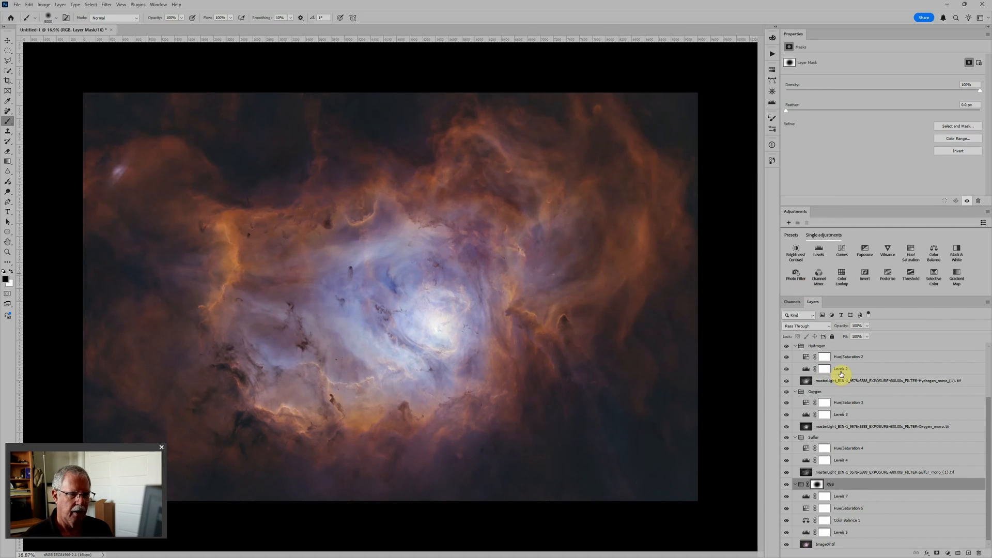
{"action": "scroll", "coordinate": [812, 380], "scroll_direction": "up", "scroll_amount": 2}
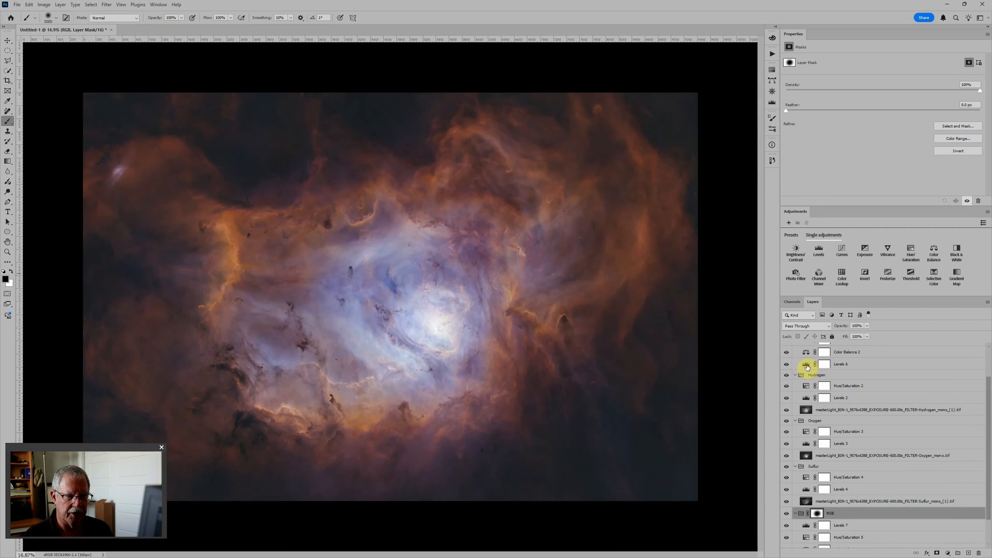
{"action": "left_click", "coordinate": [807, 364]}
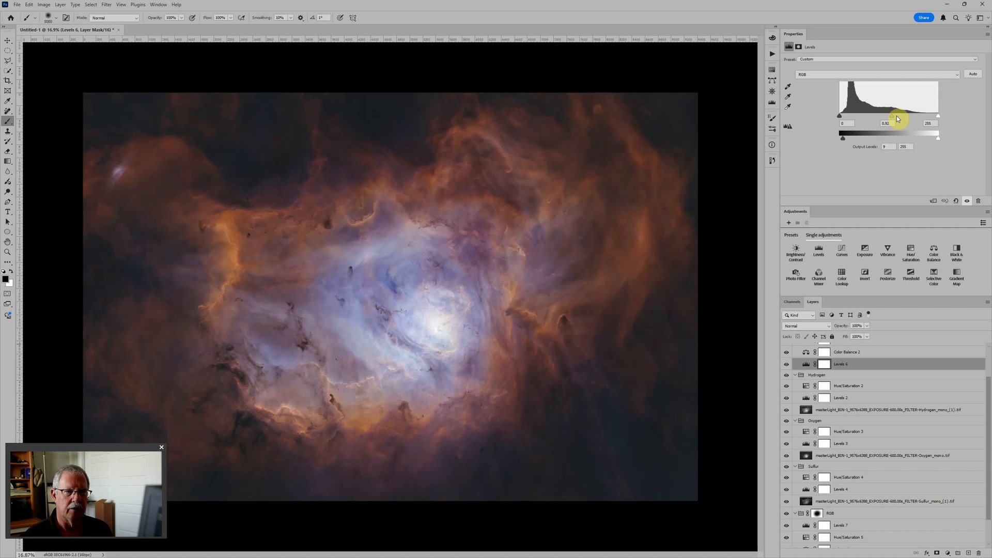
{"action": "left_click_drag", "start_coordinate": [893, 115], "coordinate": [890, 114]}
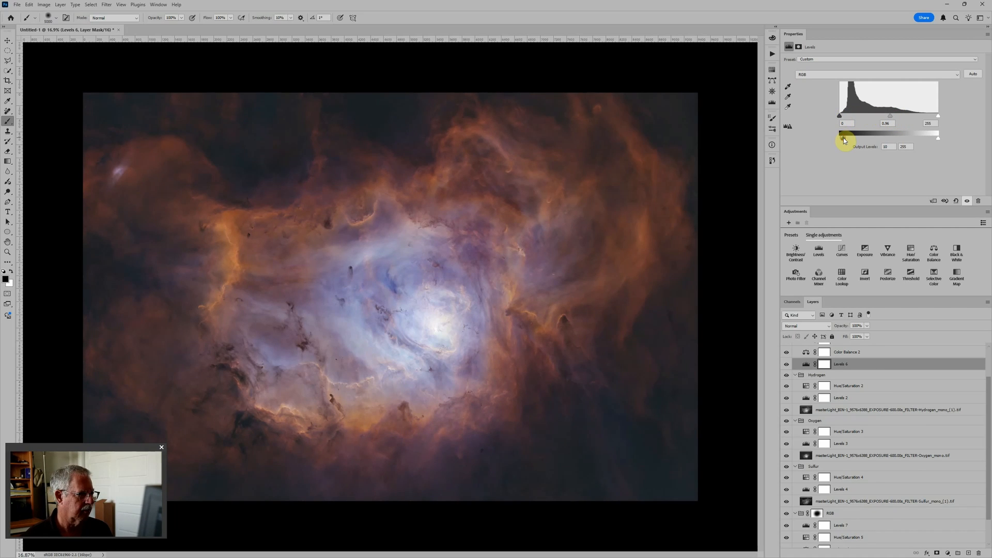
{"action": "left_click_drag", "start_coordinate": [843, 138], "coordinate": [840, 139]}
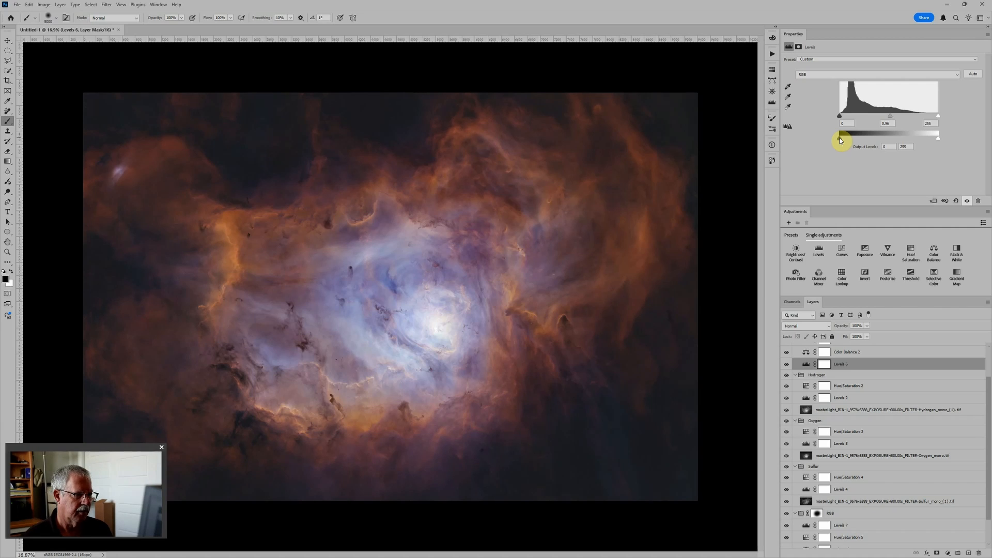
In the Global group's Hue/Saturation, set master saturation to +7, shift the Reds hue slightly negative and set Yellows saturation to +10.
{"action": "scroll", "coordinate": [825, 375], "scroll_direction": "up", "scroll_amount": 1}
{"action": "scroll", "coordinate": [811, 395], "scroll_direction": "up", "scroll_amount": 1}
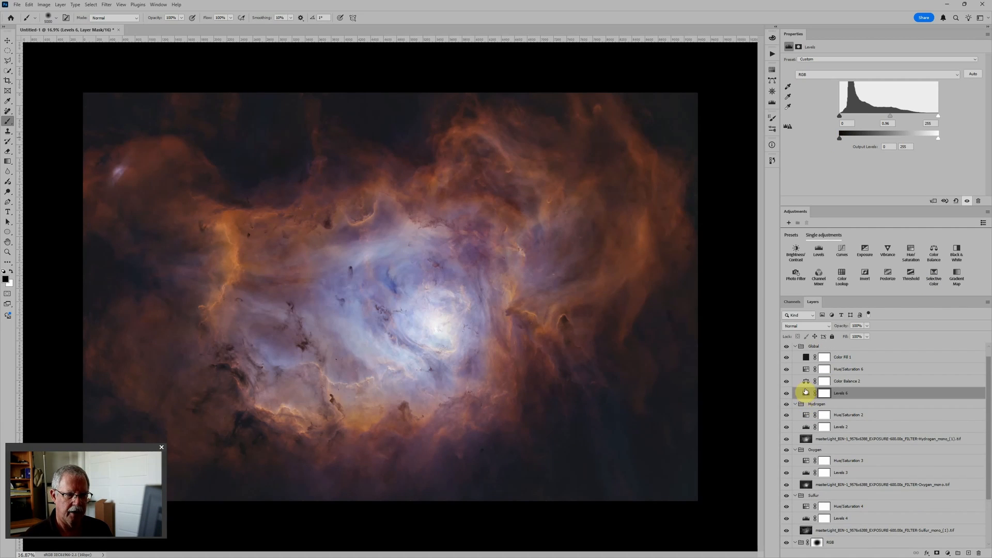
{"action": "left_click", "coordinate": [809, 369]}
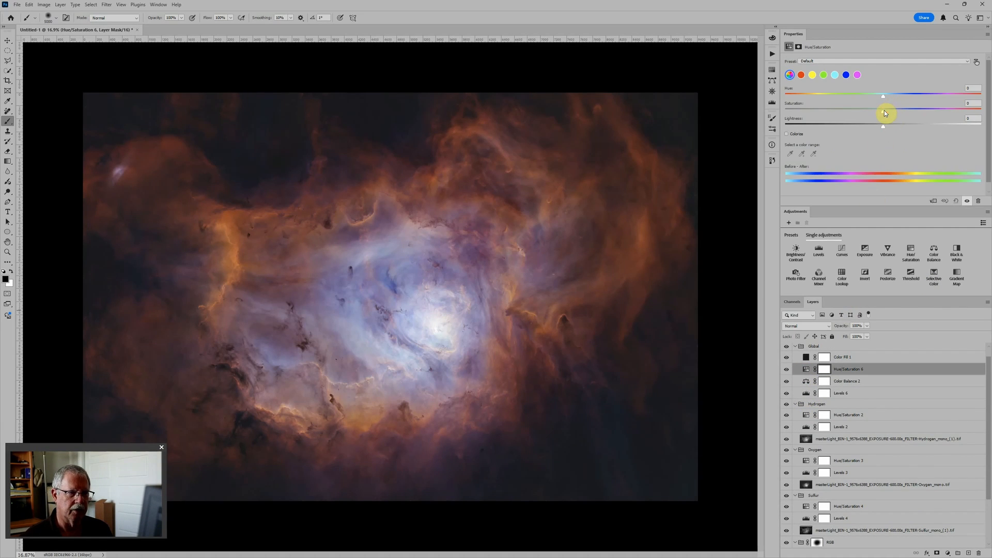
{"action": "left_click_drag", "start_coordinate": [884, 110], "coordinate": [893, 110]}
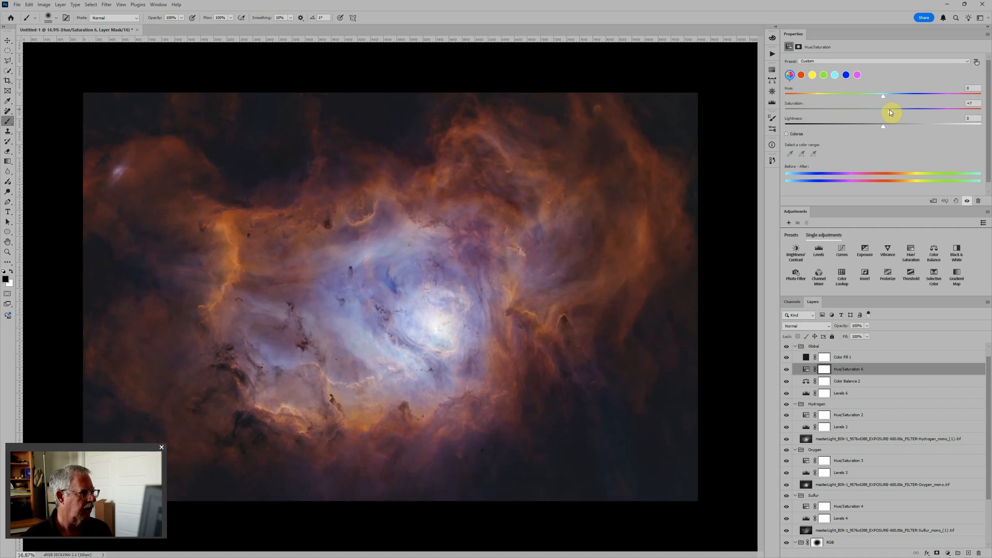
{"action": "left_click", "coordinate": [801, 75]}
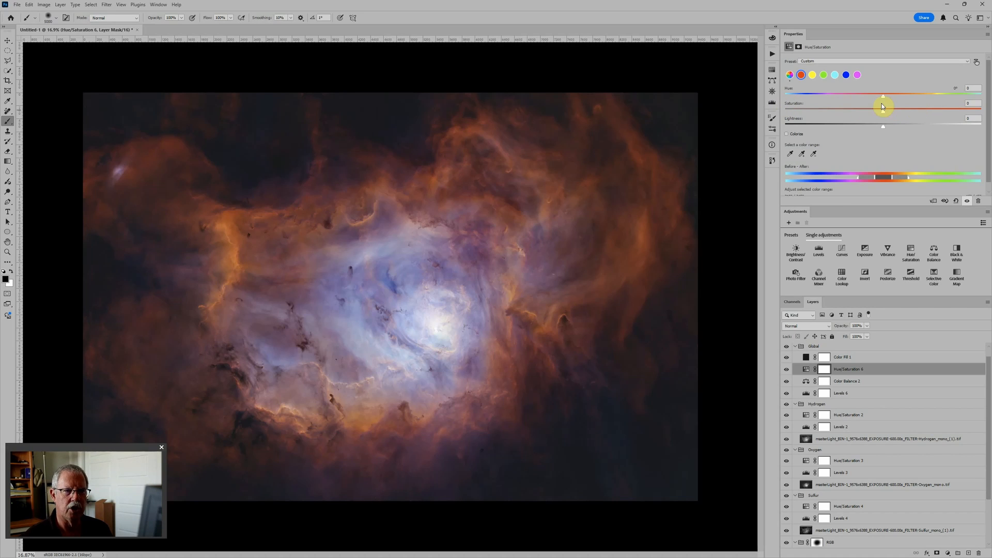
{"action": "left_click_drag", "start_coordinate": [885, 97], "coordinate": [885, 98]}
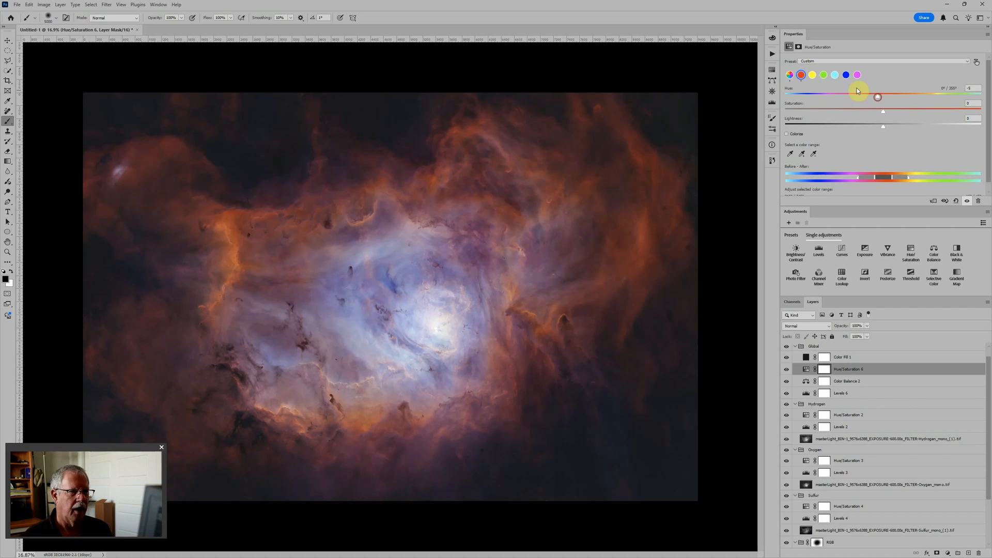
{"action": "left_click", "coordinate": [813, 75]}
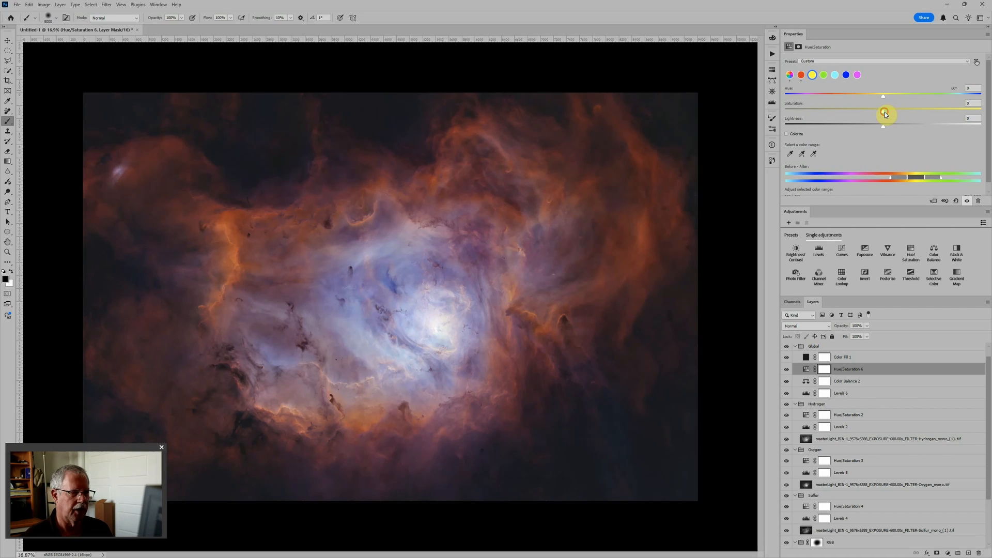
{"action": "mouse_move", "coordinate": [888, 114]}
{"action": "left_mouse_down"}
{"action": "mouse_move", "coordinate": [908, 110]}
{"action": "mouse_move", "coordinate": [894, 111]}
{"action": "left_mouse_up"}
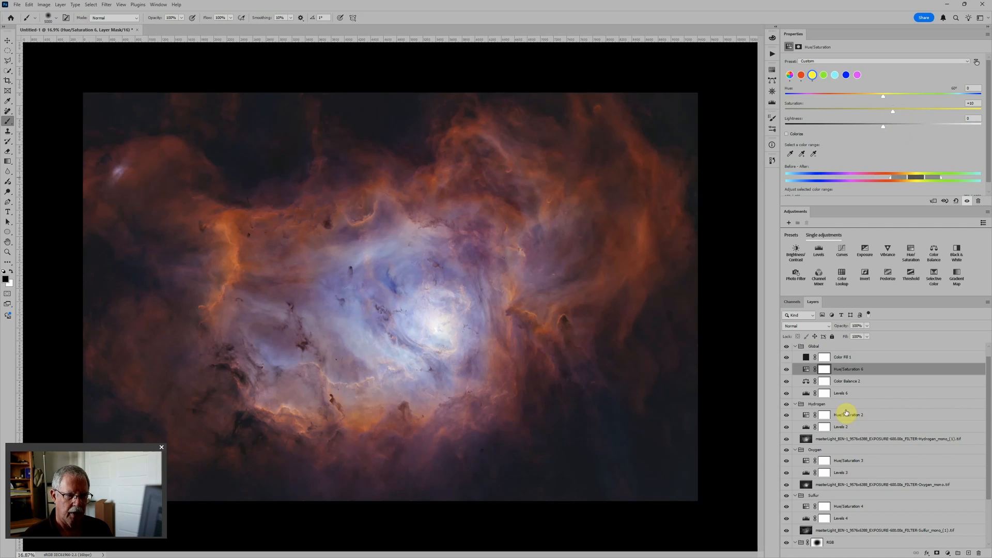
Set the midtone of the Hydrogen channel's Levels adjustment to 0.91.
{"action": "scroll", "coordinate": [358, 255], "scroll_direction": "down", "scroll_amount": 1}
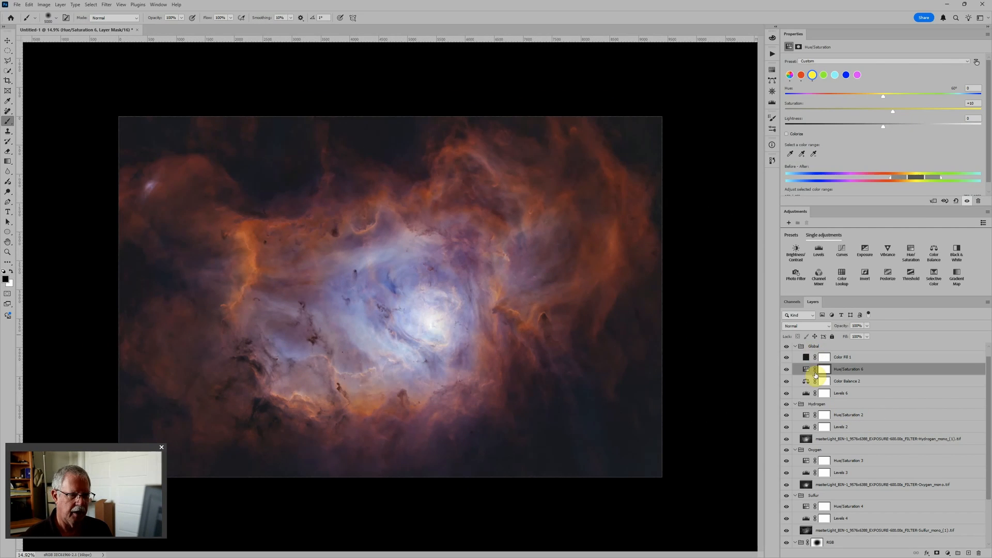
{"action": "left_click", "coordinate": [808, 428]}
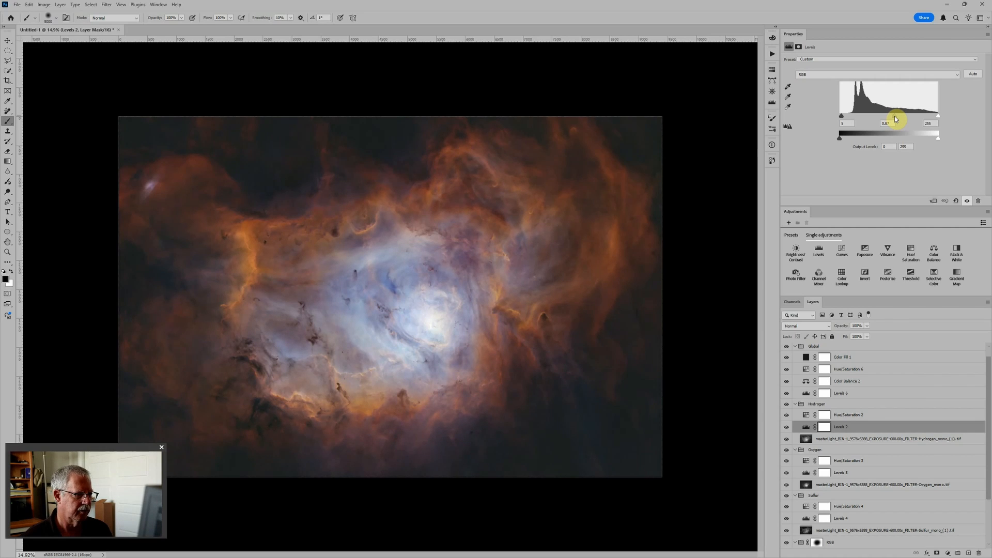
{"action": "left_click_drag", "start_coordinate": [894, 116], "coordinate": [893, 116]}
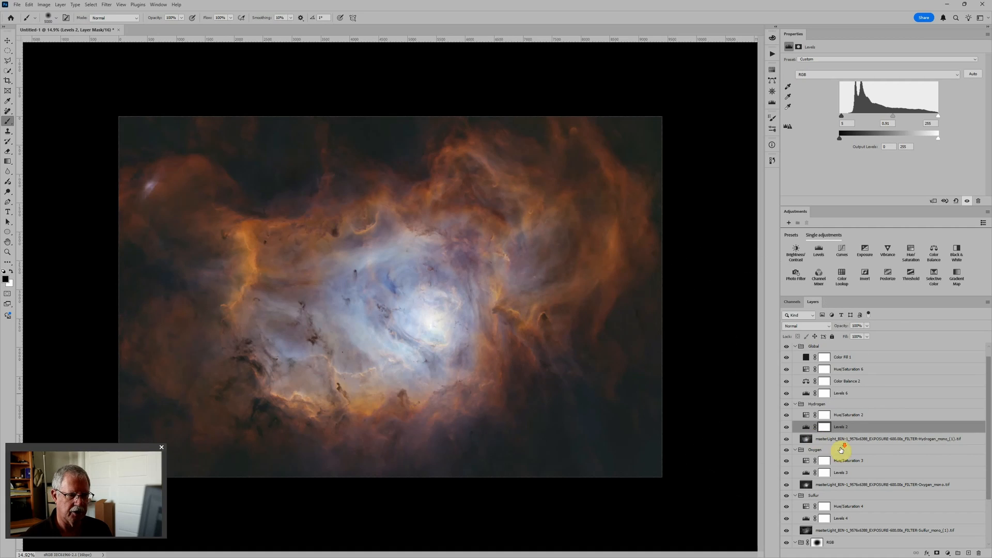
Shift the hue of the Oxygen channel's Hue/Saturation adjustment to 249.
{"action": "scroll", "coordinate": [848, 447], "scroll_direction": "down", "scroll_amount": 2}
{"action": "left_click", "coordinate": [821, 432]}
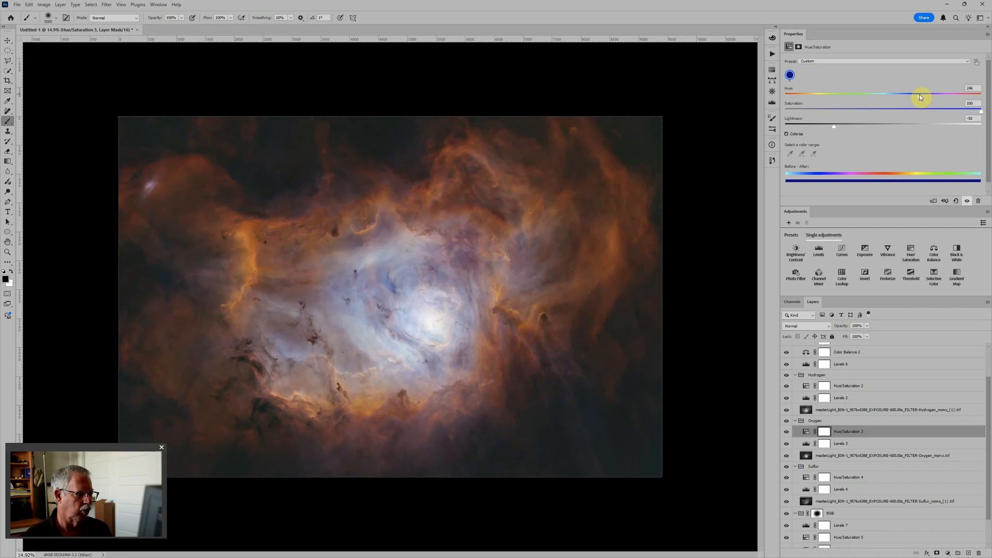
{"action": "scroll", "coordinate": [730, 189], "scroll_direction": "down", "scroll_amount": 2}
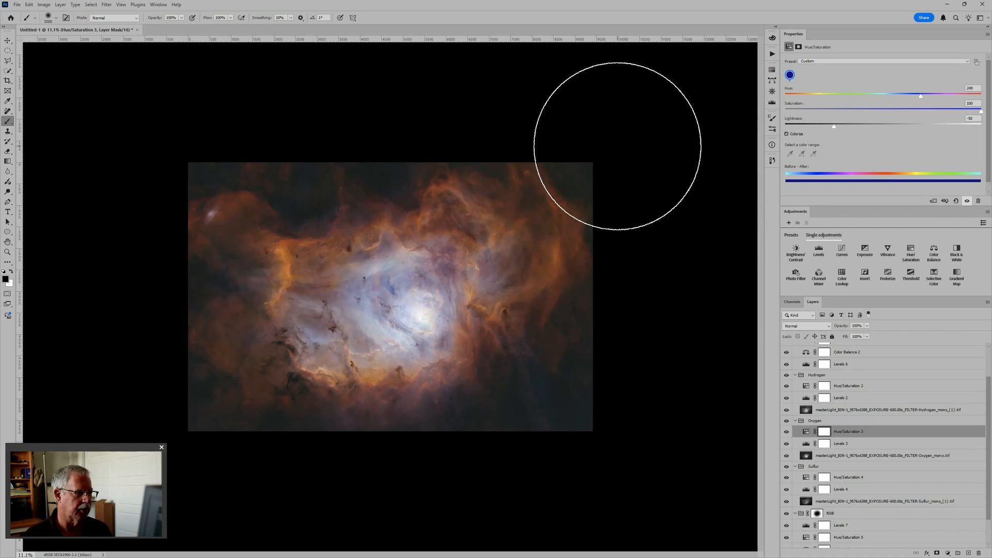
Show and expand the Stars group and change the Image07_stars.tif layer's blend mode to Normal.
{"action": "scroll", "coordinate": [848, 402], "scroll_direction": "up", "scroll_amount": 2}
{"action": "scroll", "coordinate": [848, 402], "scroll_direction": "up", "scroll_amount": 1}
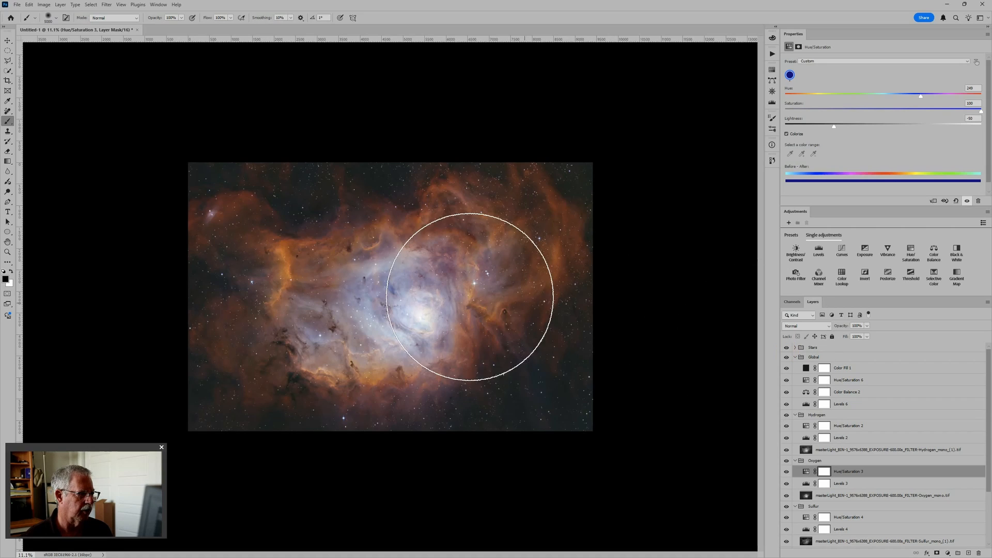
{"action": "scroll", "coordinate": [341, 282], "scroll_direction": "up", "scroll_amount": 5}
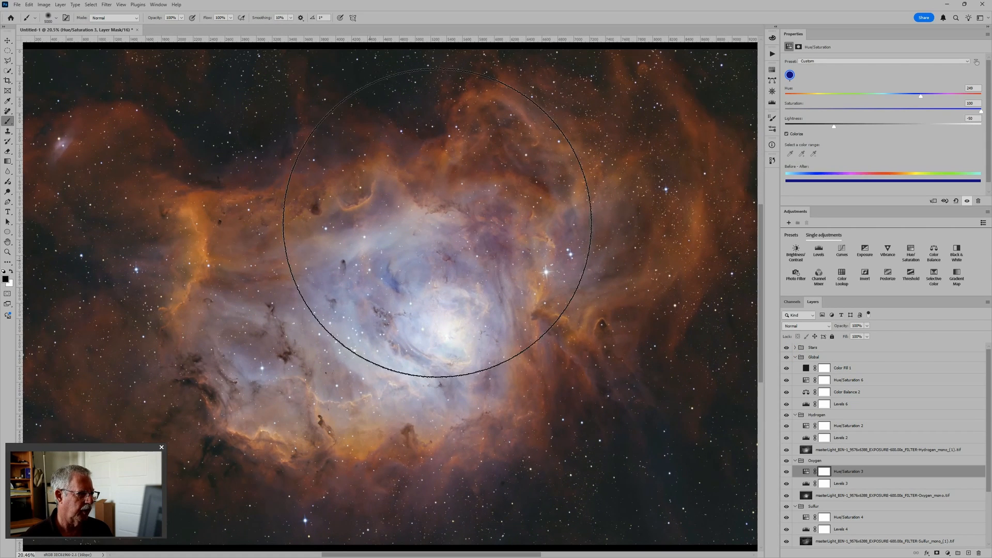
{"action": "left_click", "coordinate": [796, 348]}
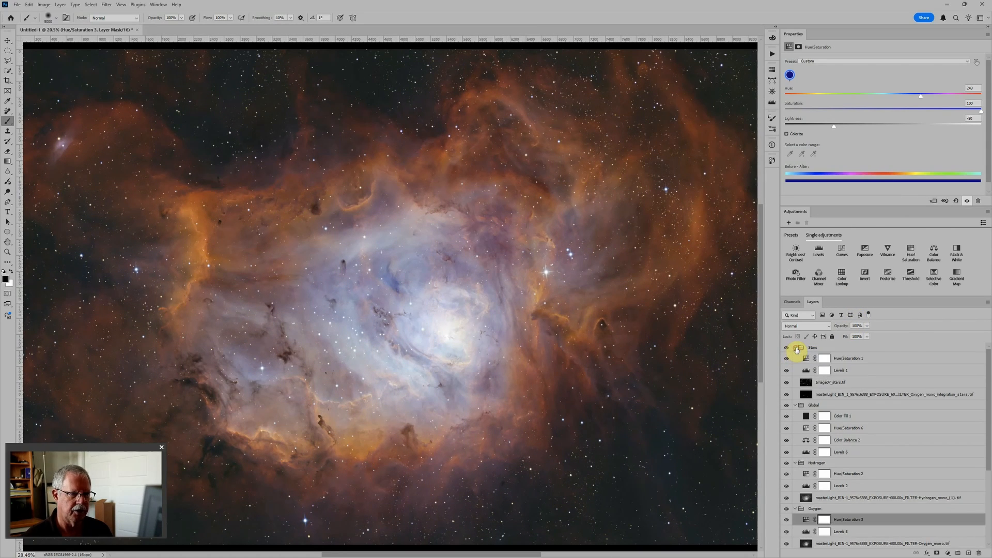
{"action": "left_click", "coordinate": [853, 383]}
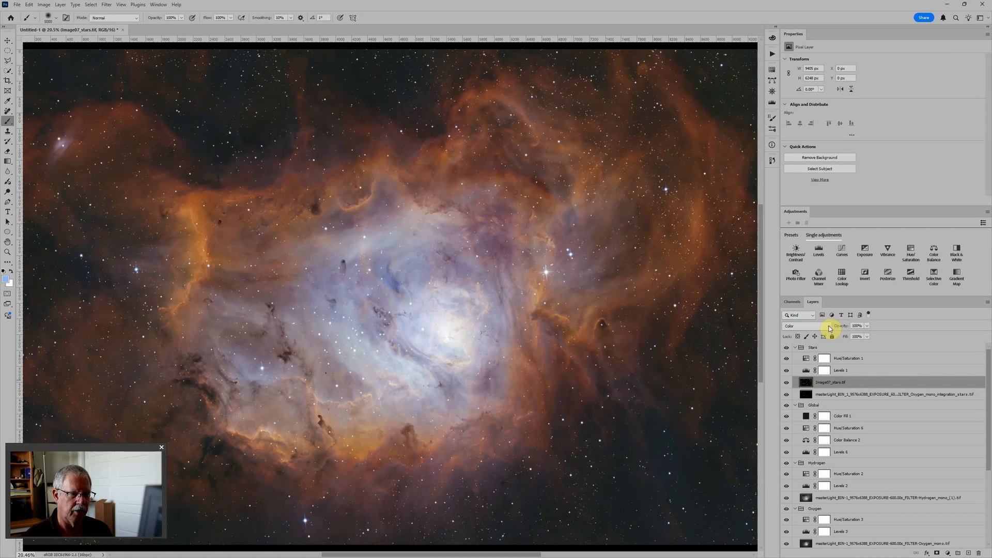
{"action": "left_click", "coordinate": [829, 328]}
{"action": "left_click", "coordinate": [815, 334]}
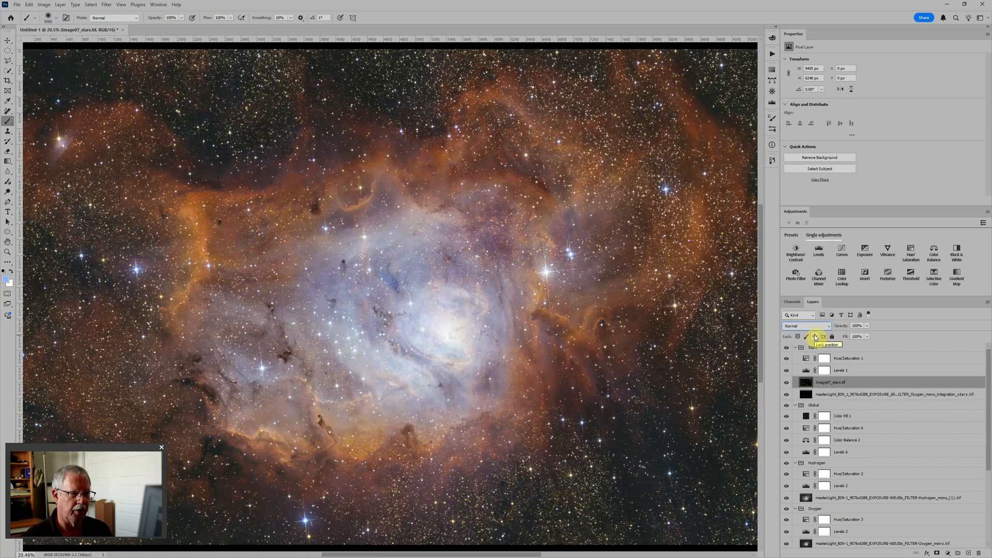
Dim the stars by lowering the midtone of the Stars group's Levels adjustment to about 0.56.
{"action": "left_click", "coordinate": [807, 371]}
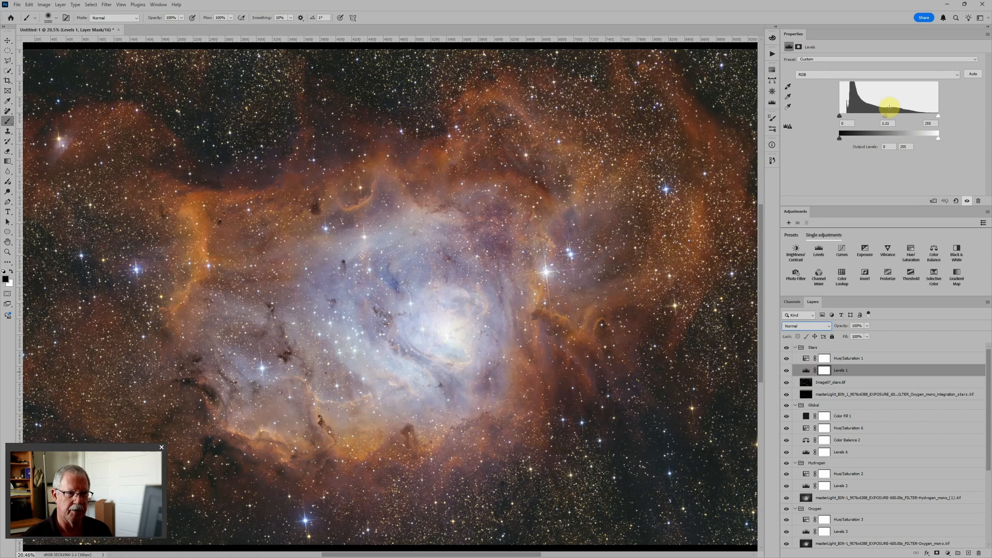
{"action": "left_click_drag", "start_coordinate": [888, 118], "coordinate": [910, 115]}
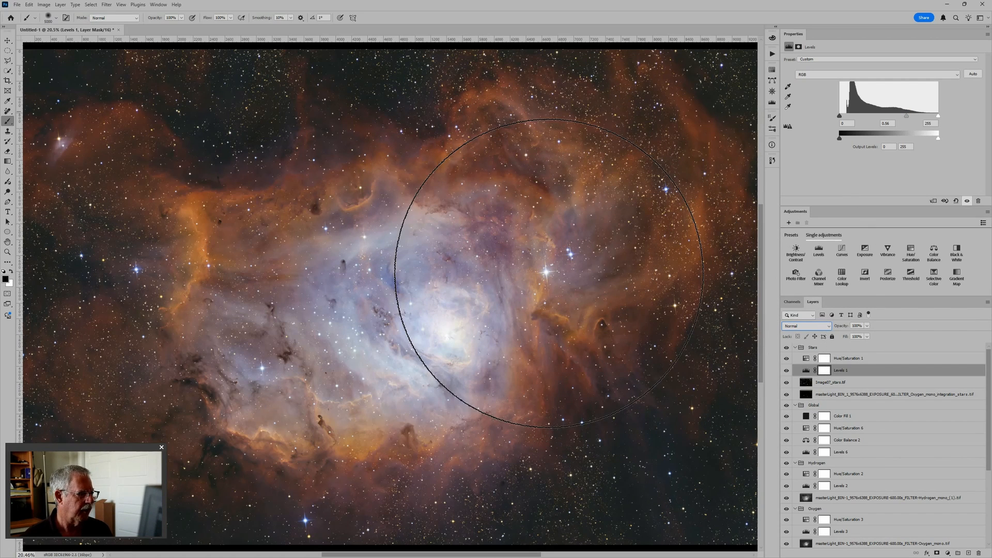
Switch the Global group's Hue/Saturation adjustment to the Master range and shift the midtones of its Color Balance adjustment toward red to about +8.
{"action": "scroll", "coordinate": [496, 274], "scroll_direction": "down", "scroll_amount": 2}
{"action": "scroll", "coordinate": [500, 271], "scroll_direction": "down", "scroll_amount": 1}
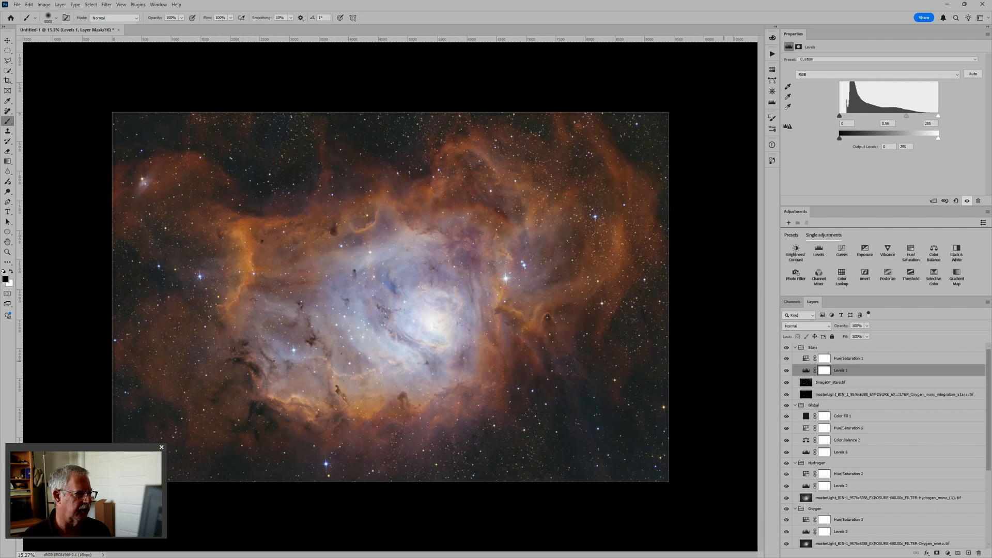
{"action": "left_click", "coordinate": [808, 429]}
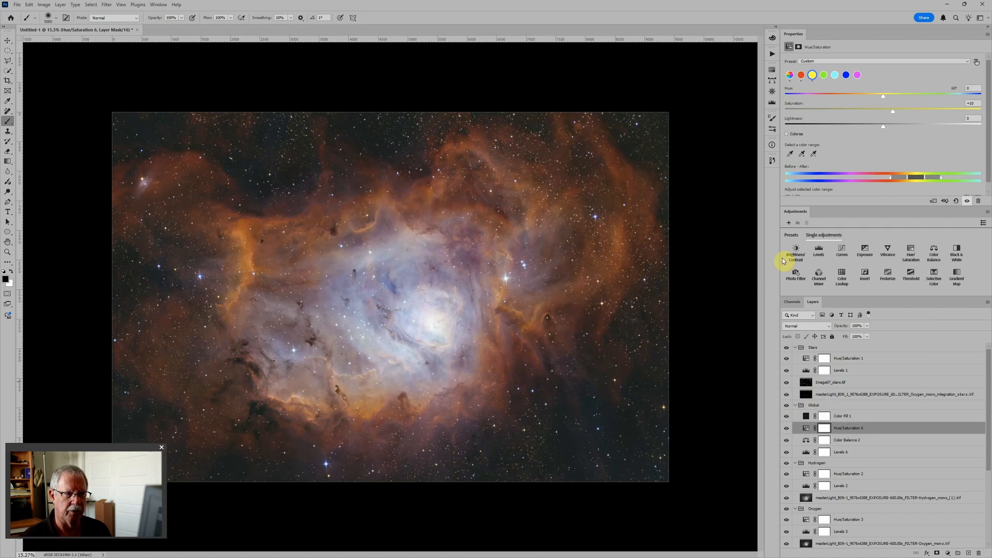
{"action": "left_click", "coordinate": [790, 76]}
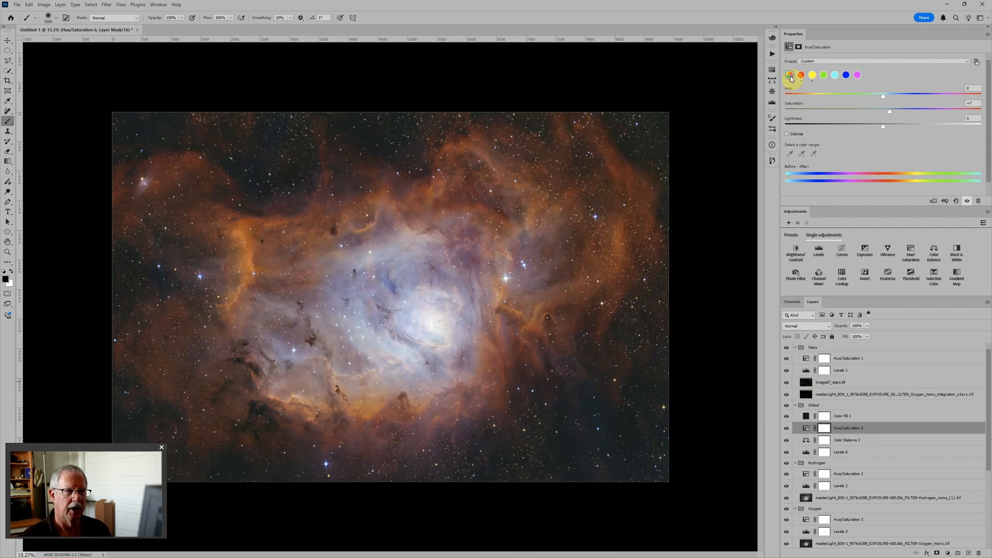
{"action": "left_click", "coordinate": [808, 440]}
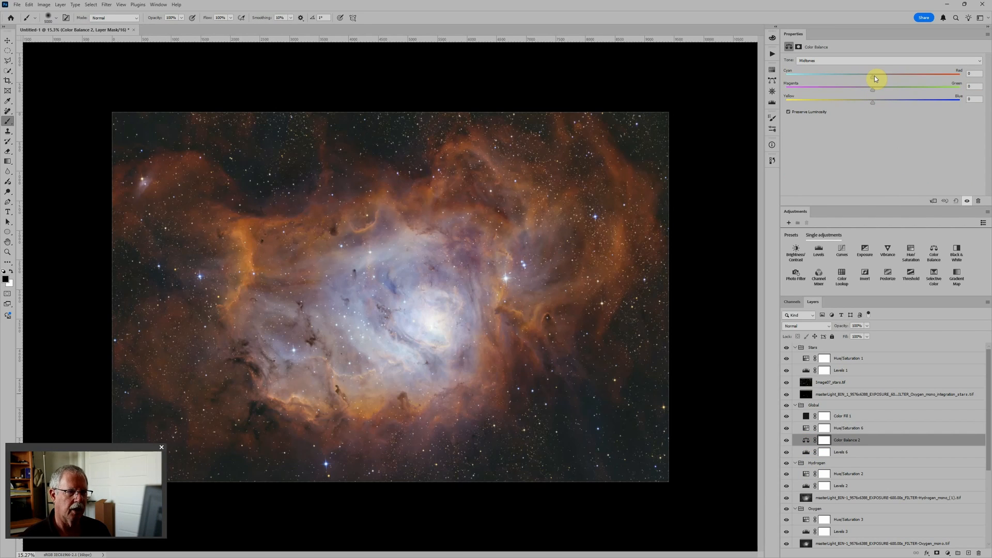
{"action": "left_click_drag", "start_coordinate": [884, 77], "coordinate": [880, 77]}
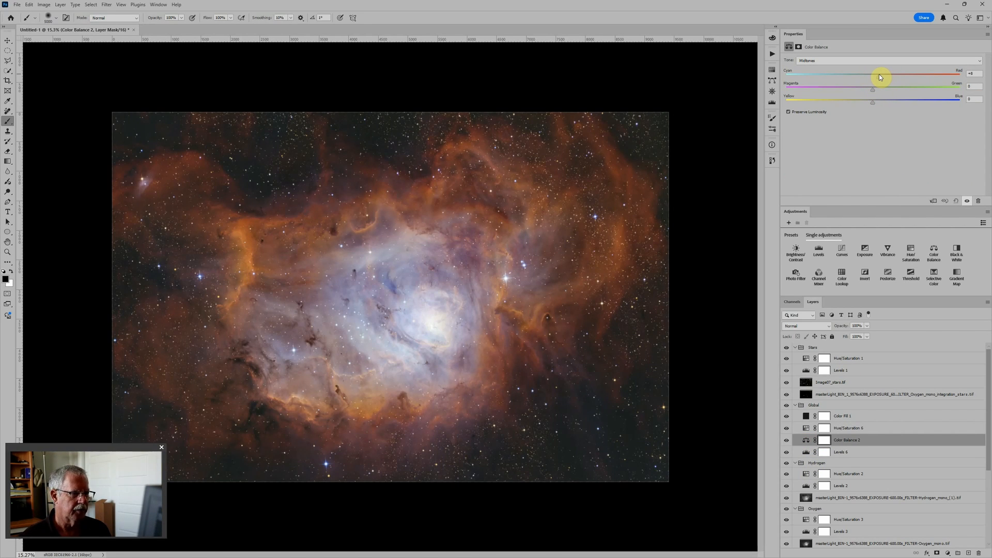
Raise the master saturation of the Global group's Hue/Saturation adjustment to +8 and select the Stars group.
{"action": "left_click", "coordinate": [818, 427]}
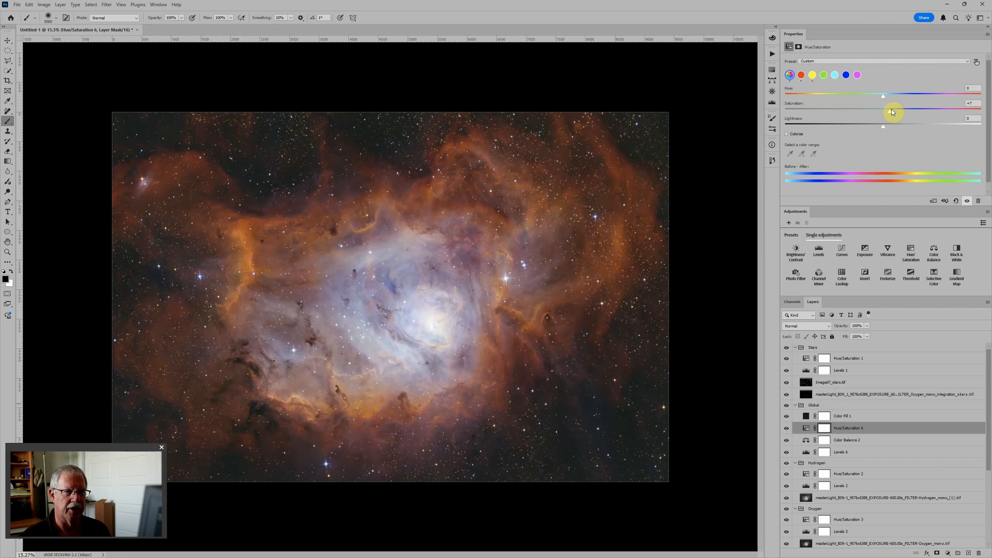
{"action": "mouse_move", "coordinate": [885, 111]}
{"action": "left_mouse_down"}
{"action": "mouse_move", "coordinate": [901, 110]}
{"action": "mouse_move", "coordinate": [891, 110]}
{"action": "left_mouse_up"}
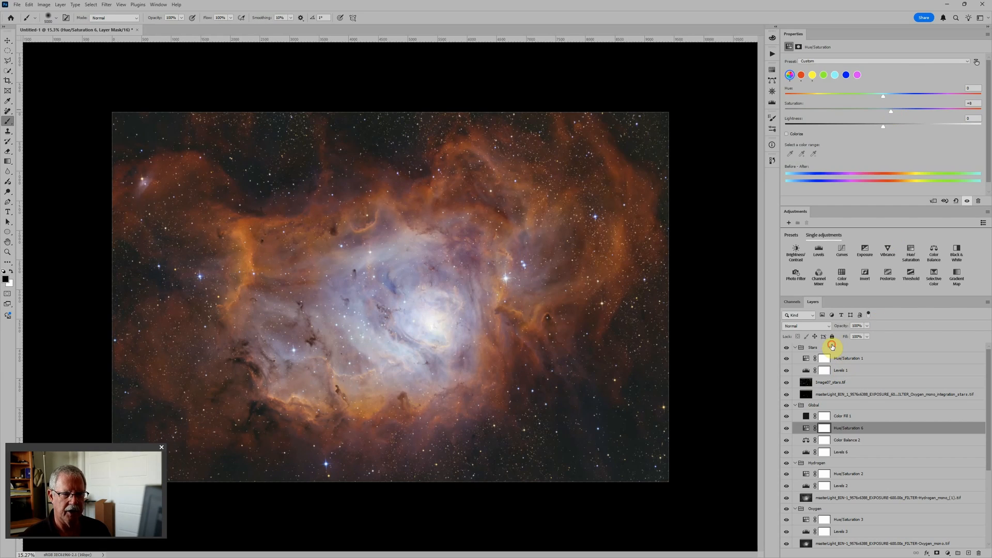
{"action": "left_click", "coordinate": [836, 348]}
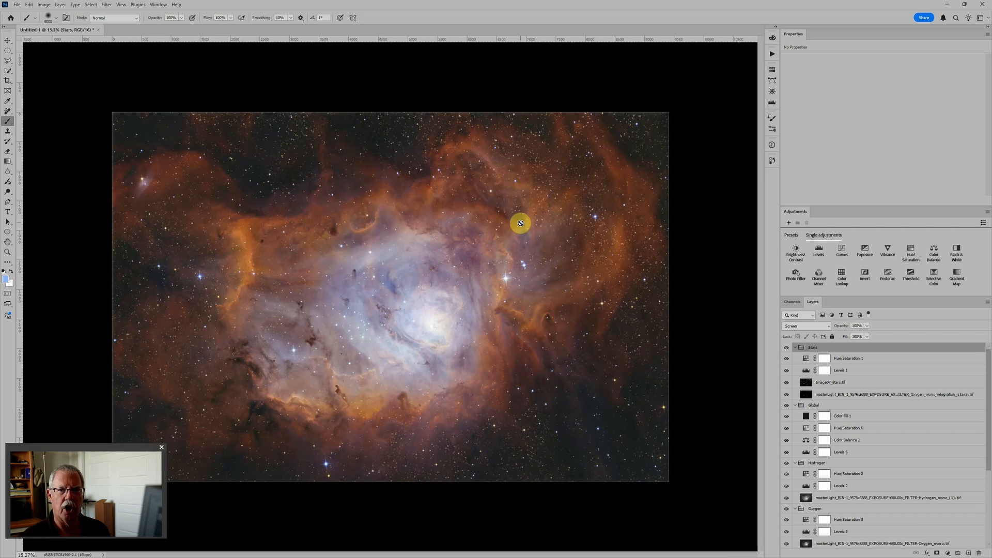
Save the document in Large Document Format (PSB) in the 2025 Photos folder, named "Lagoon for", the recipient's first name and "SHO+RGB".
{"action": "left_click", "coordinate": [18, 6]}
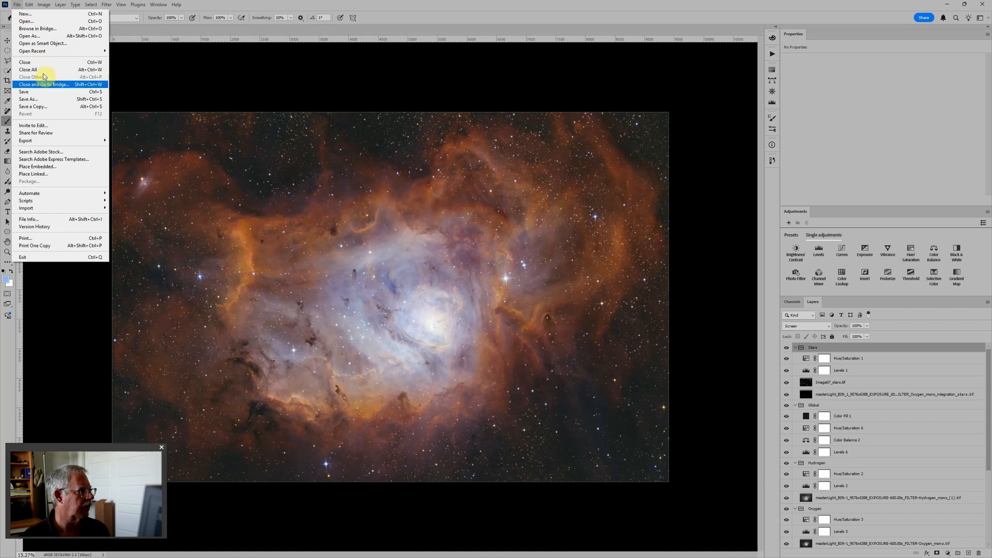
{"action": "left_click", "coordinate": [47, 101]}
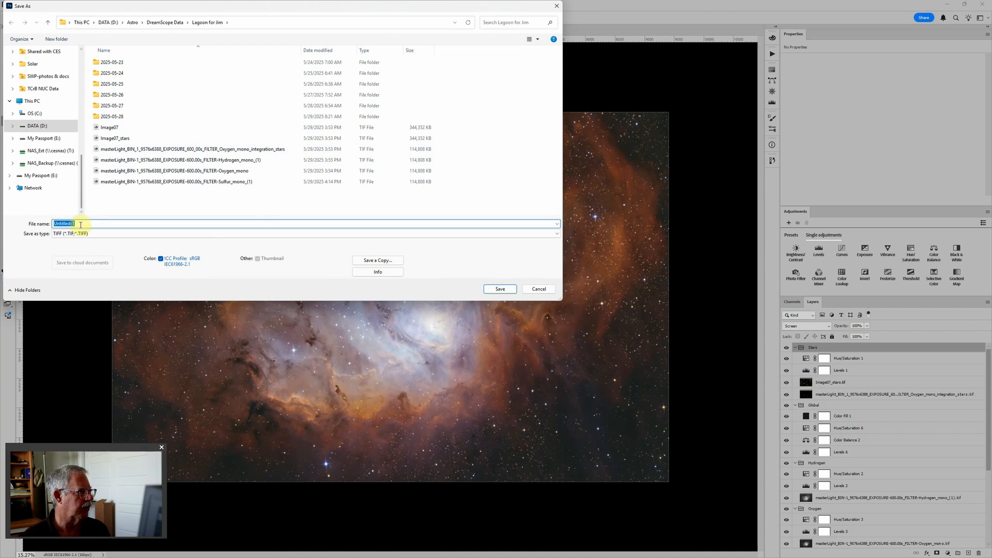
{"action": "left_click", "coordinate": [73, 234]}
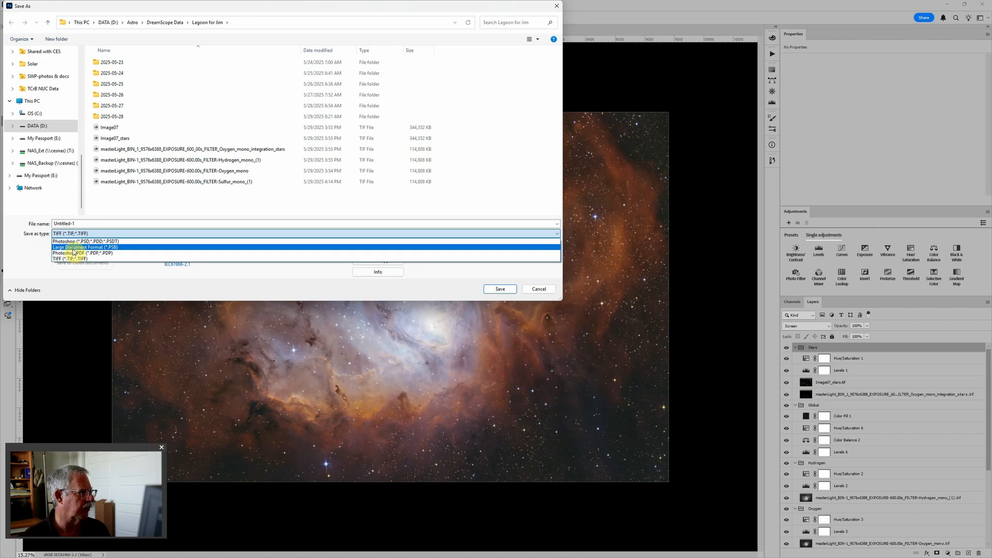
{"action": "left_click", "coordinate": [74, 247]}
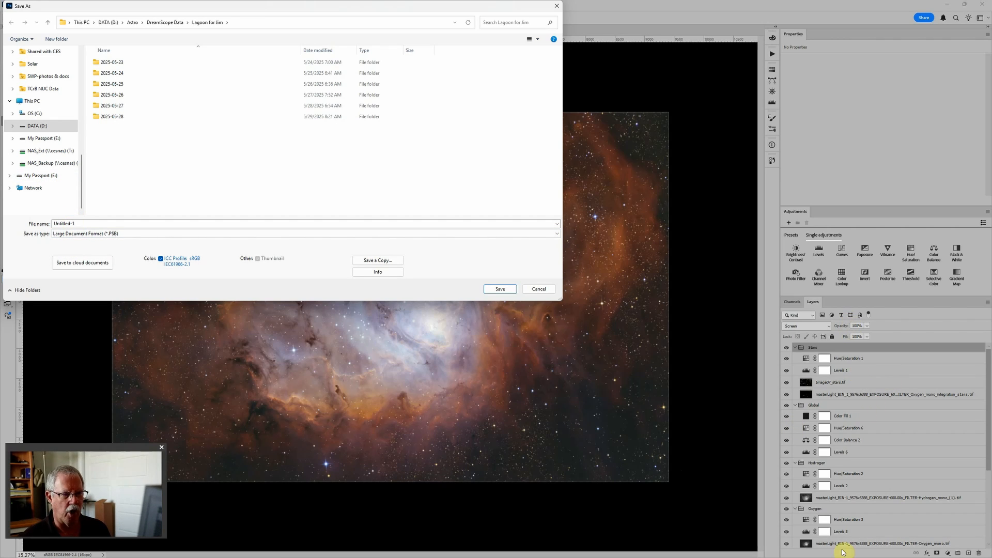
{"action": "scroll", "coordinate": [44, 115], "scroll_direction": "up", "scroll_amount": 1}
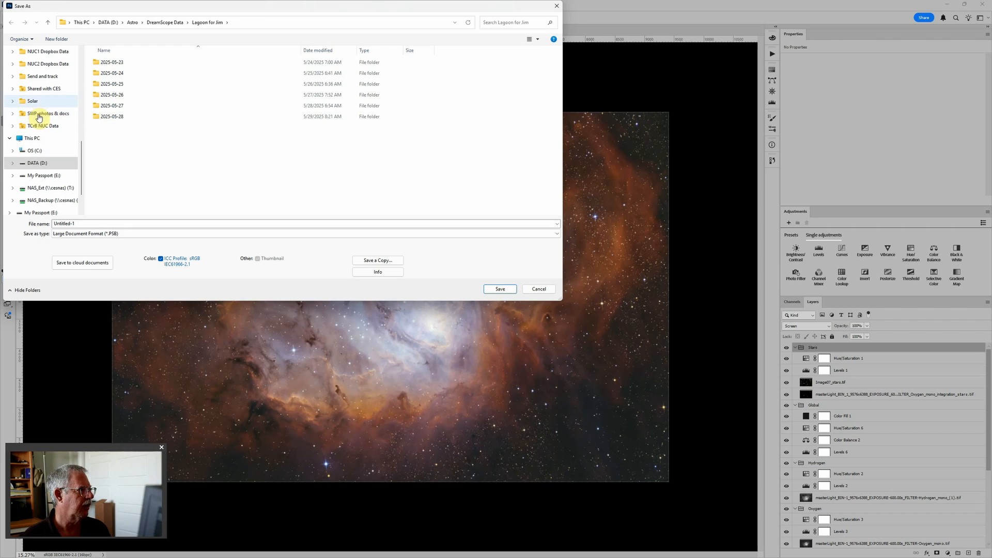
{"action": "scroll", "coordinate": [41, 119], "scroll_direction": "up", "scroll_amount": 5}
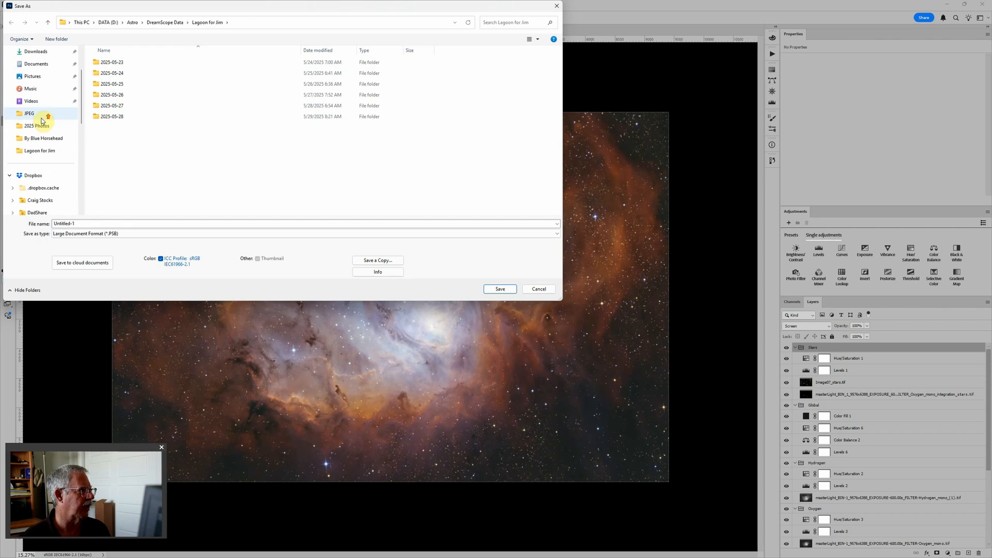
{"action": "left_click", "coordinate": [41, 125]}
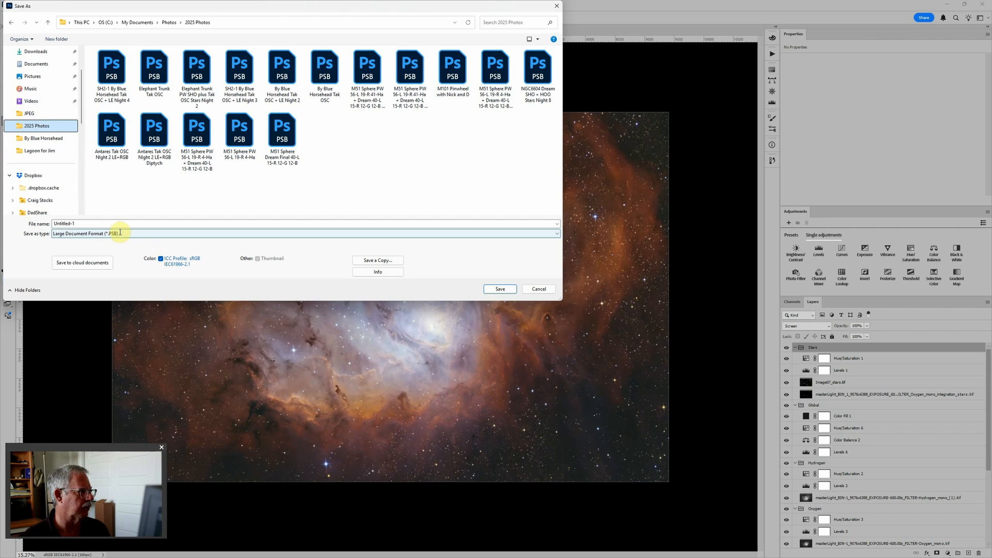
{"action": "left_click", "coordinate": [107, 222]}
{"action": "type", "text": "Lagoon for Jim"}
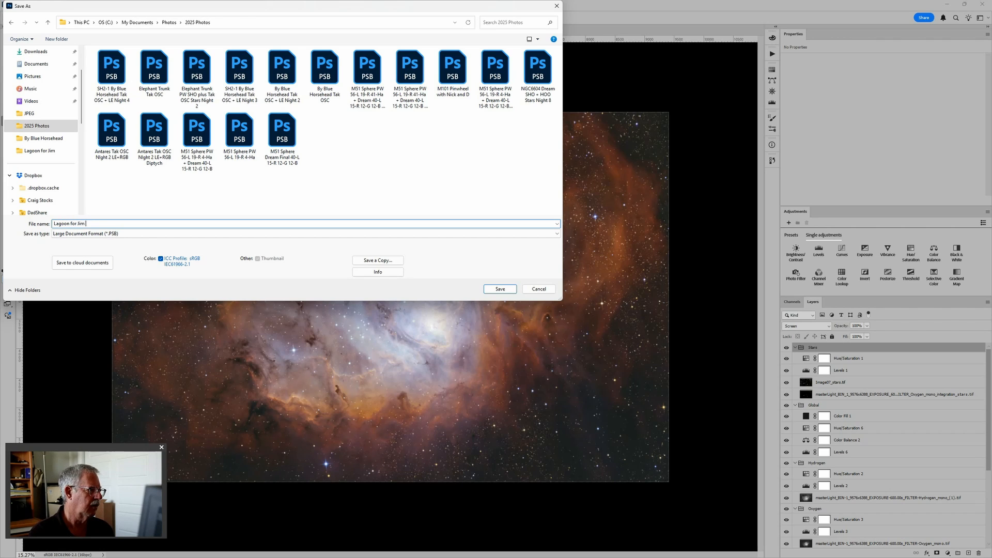
{"action": "type", "text": " SHO+RGB"}
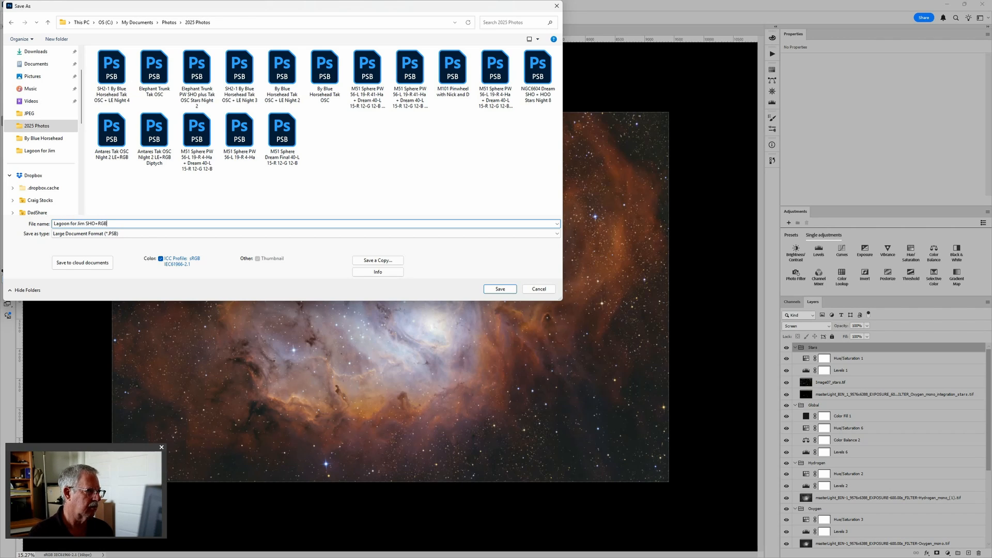
{"action": "key", "text": "Return"}
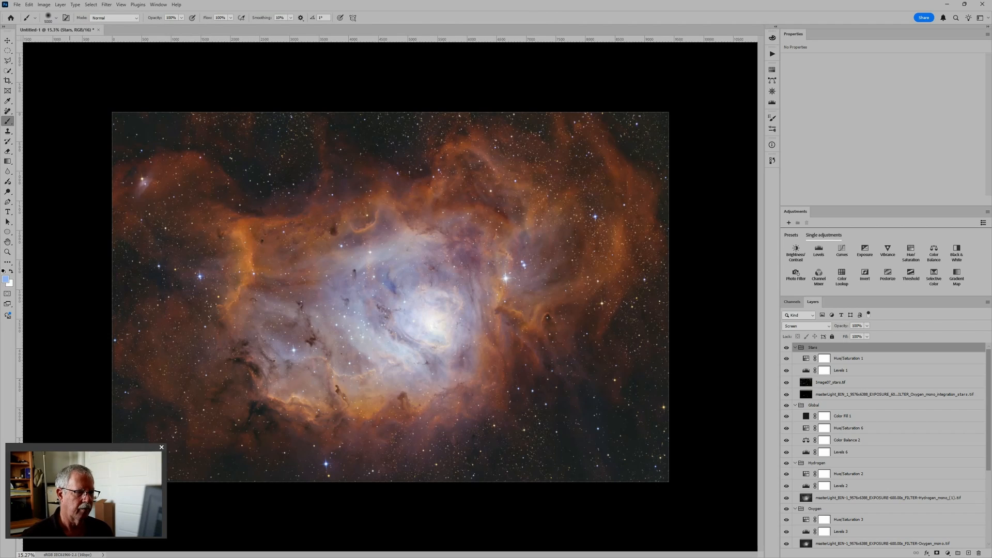